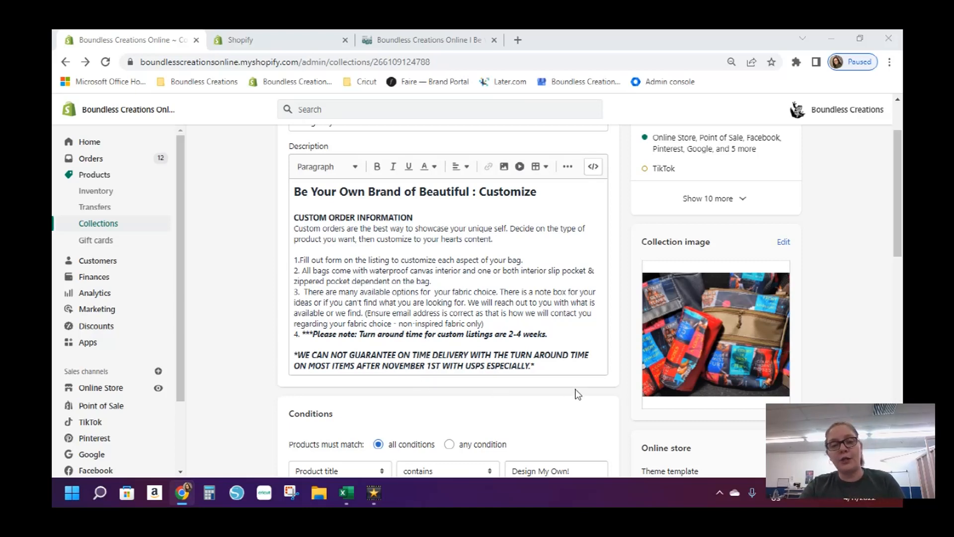
# Review the Design My Own! collection's description, conditions and product list, and open the Design My Own! : Rudy product.
pyautogui.scroll(-1, 575, 395)
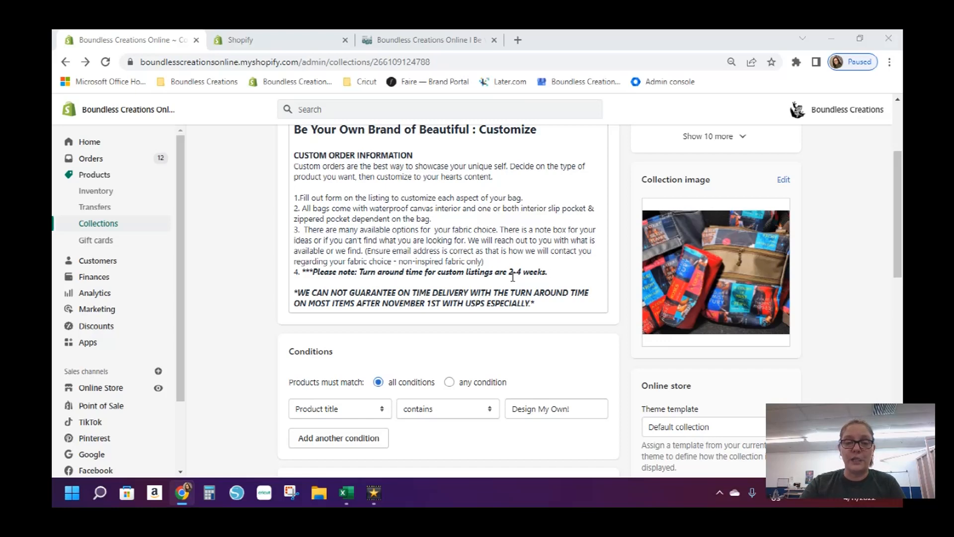
pyautogui.scroll(-3, 545, 323)
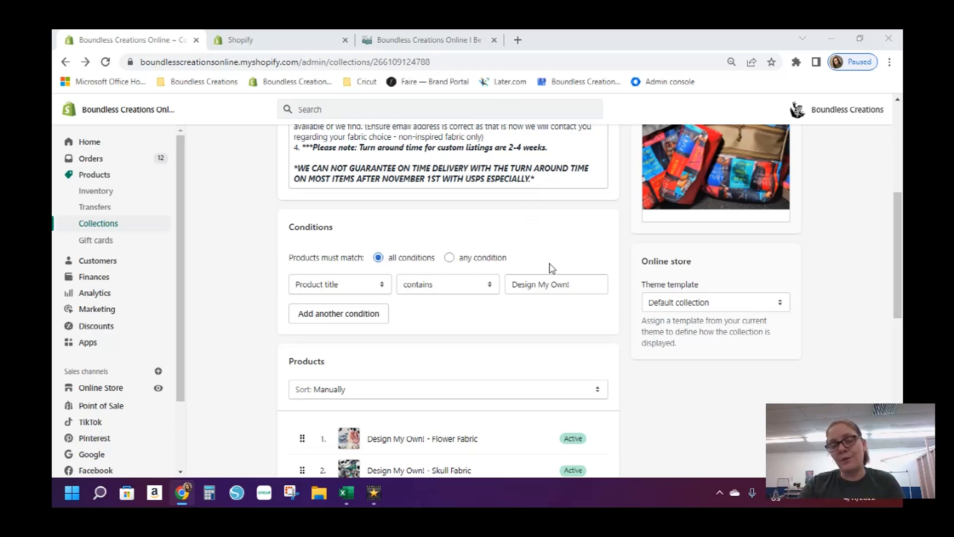
pyautogui.scroll(-4, 551, 265)
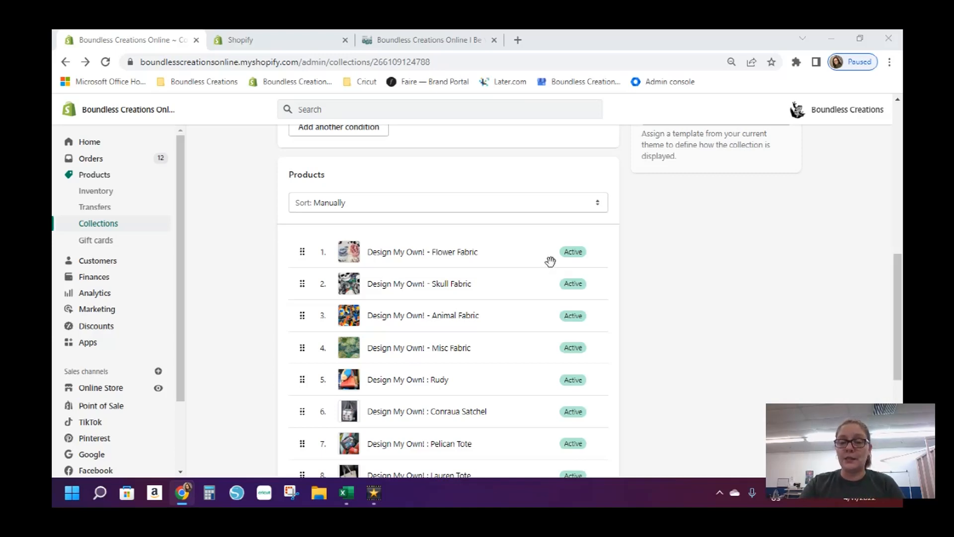
pyautogui.scroll(-4, 550, 263)
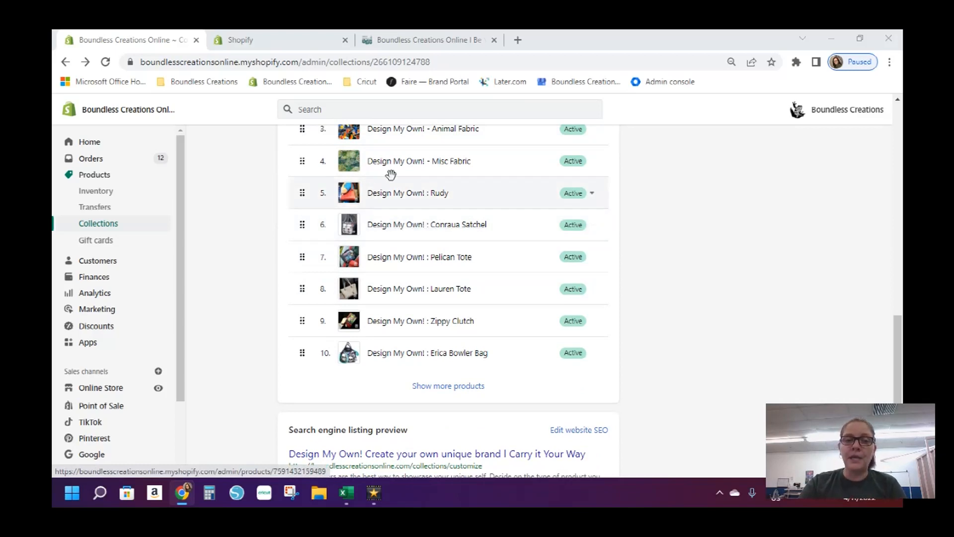
pyautogui.click(441, 195)
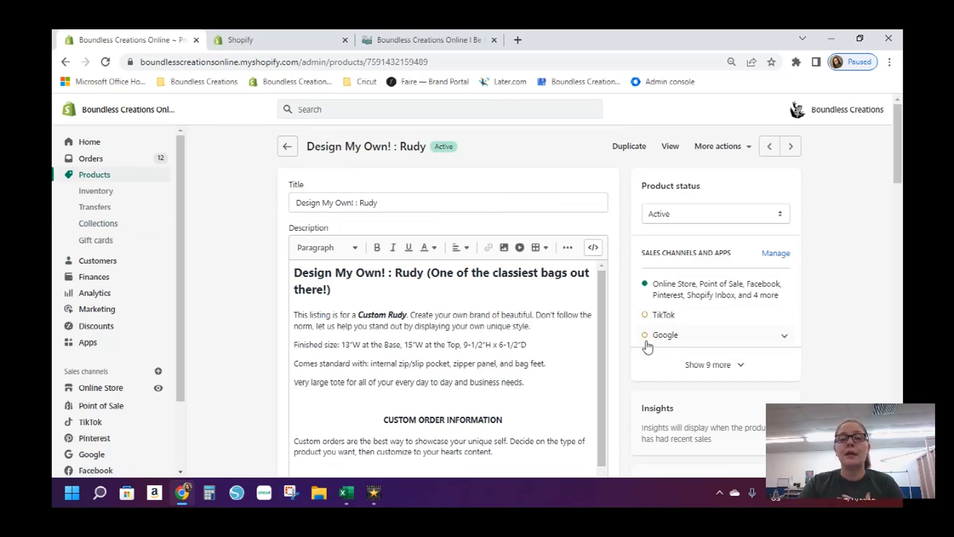
# Read through the Rudy product's description, including its custom order information.
pyautogui.scroll(-1, 645, 349)
pyautogui.scroll(1, 645, 349)
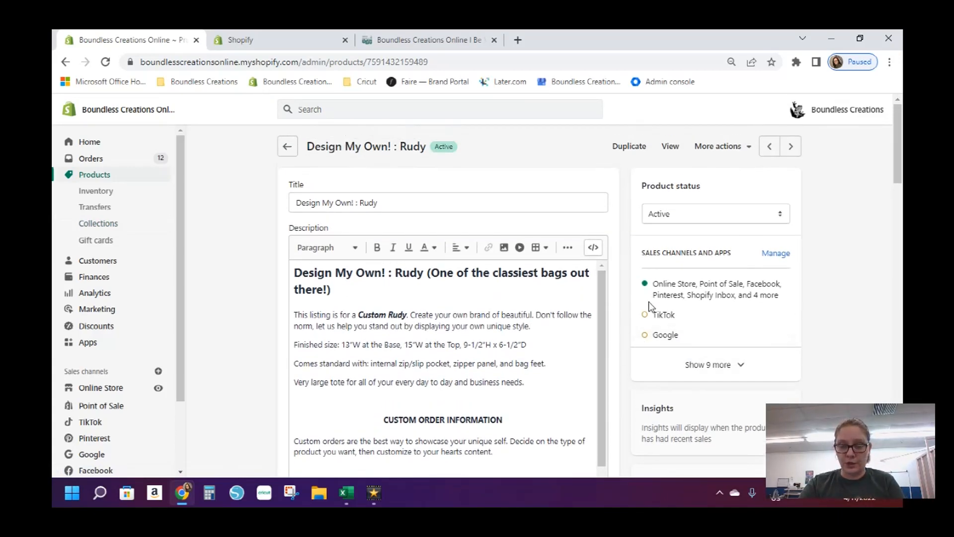
pyautogui.scroll(-1, 654, 290)
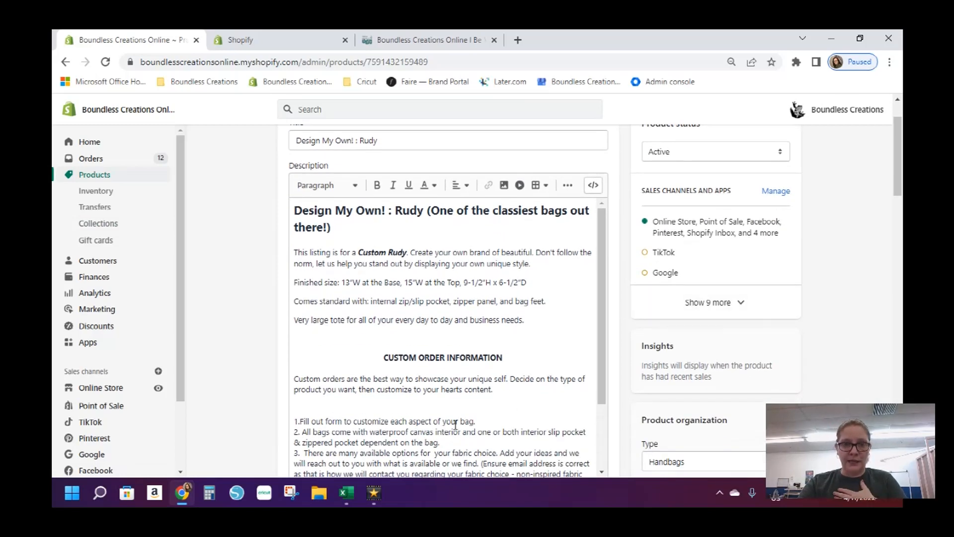
pyautogui.scroll(-2, 635, 365)
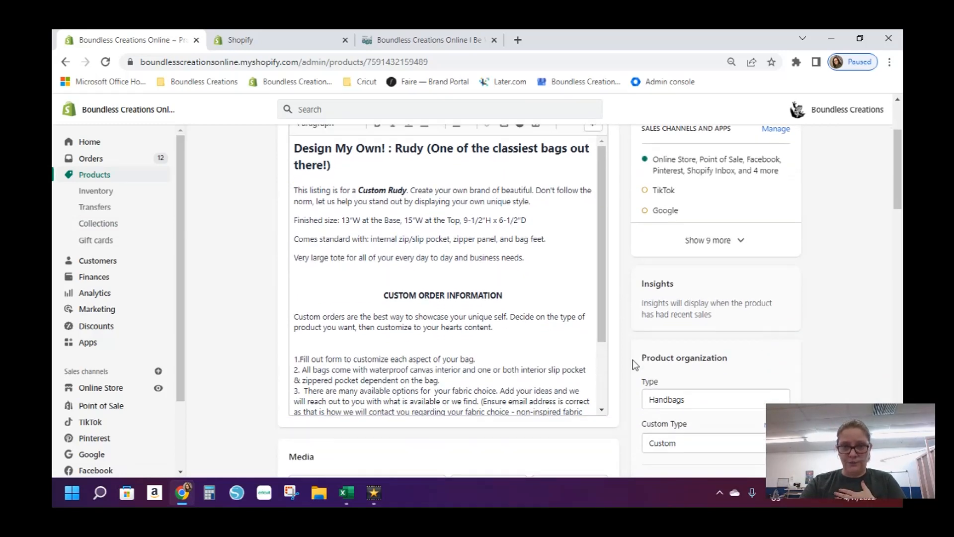
pyautogui.scroll(-2, 417, 293)
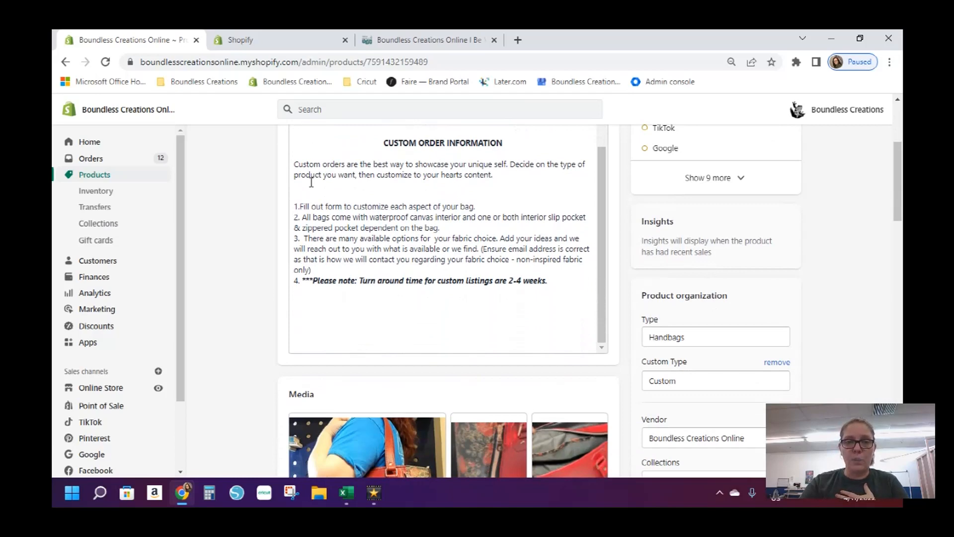
pyautogui.scroll(4, 635, 311)
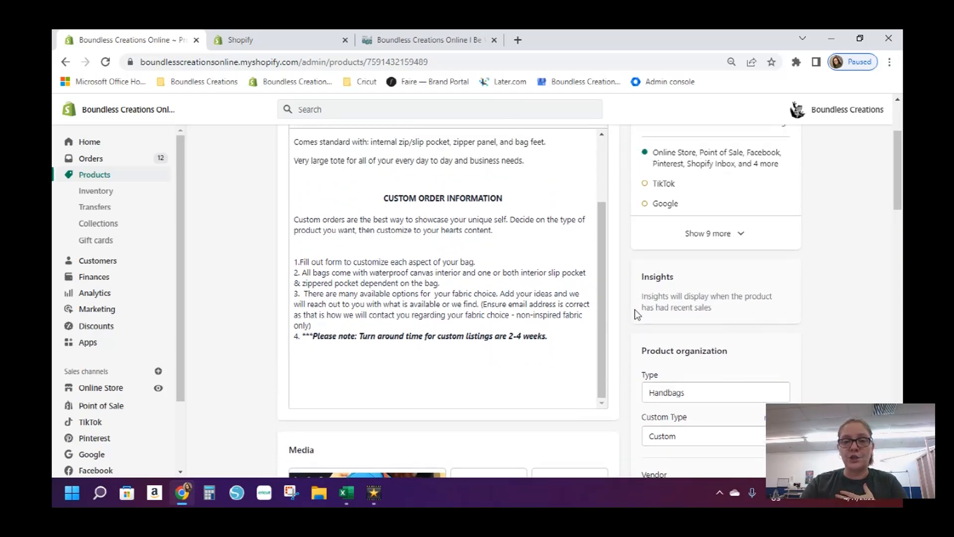
pyautogui.scroll(3, 343, 341)
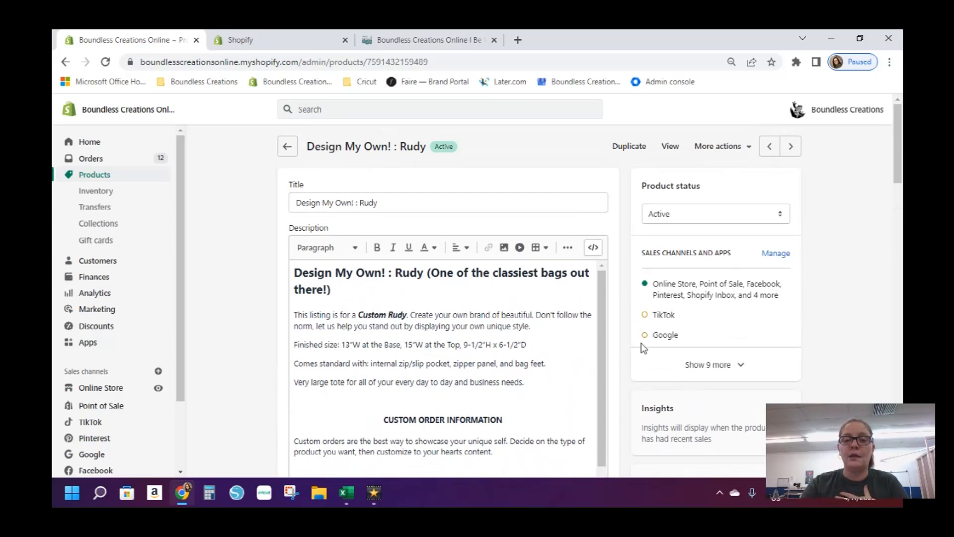
# Examine the Rudy product's media, pricing, inventory, shipping and options sections.
pyautogui.scroll(-1, 634, 375)
pyautogui.scroll(-5, 630, 379)
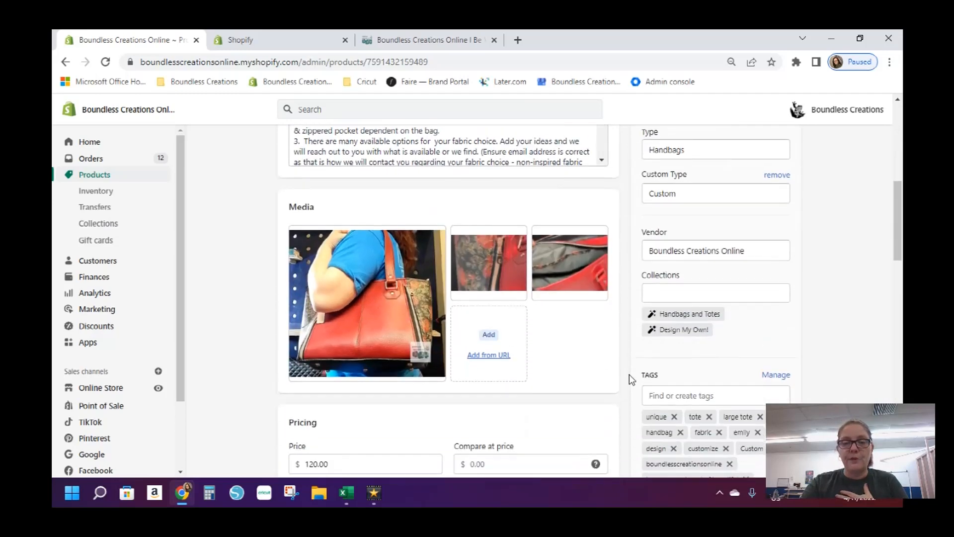
pyautogui.scroll(-3, 598, 350)
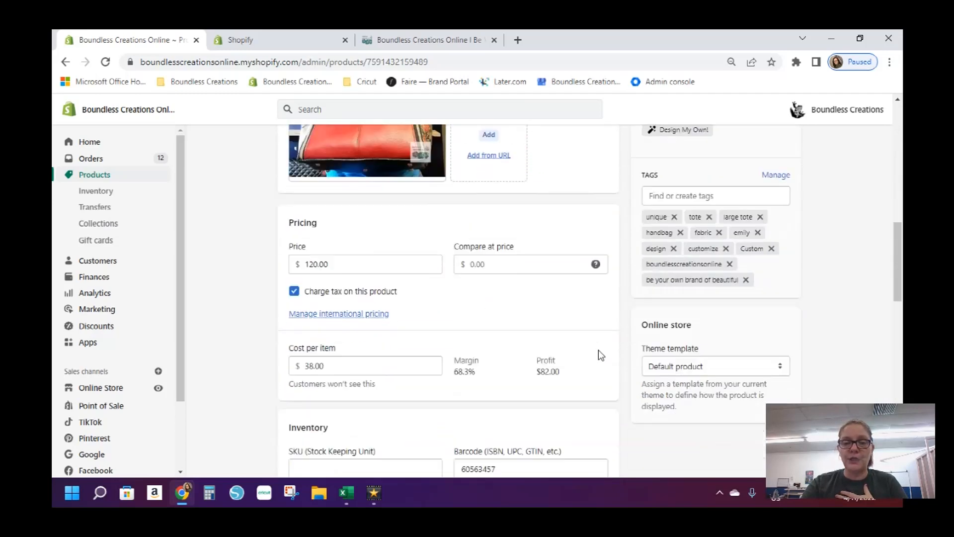
pyautogui.scroll(-10, 574, 333)
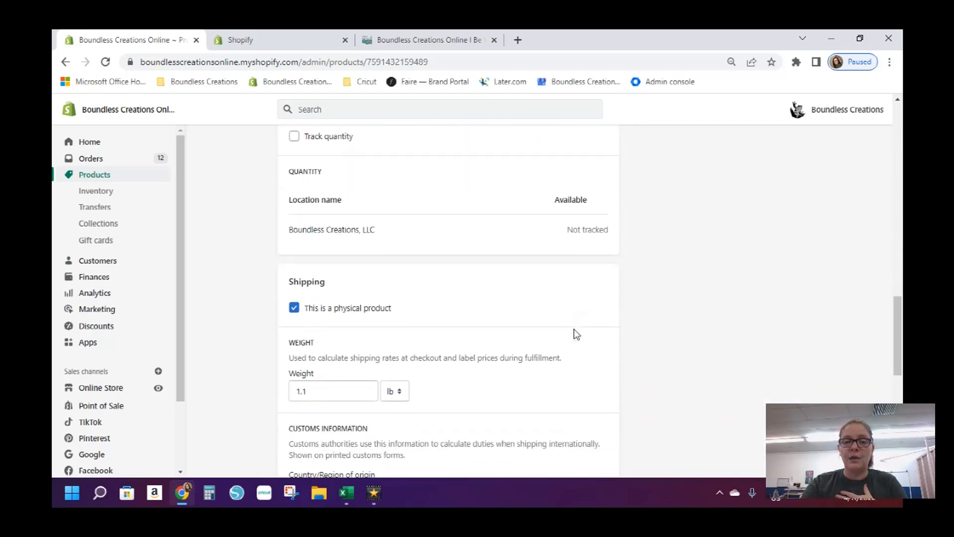
pyautogui.scroll(-3, 576, 333)
pyautogui.scroll(15, 575, 330)
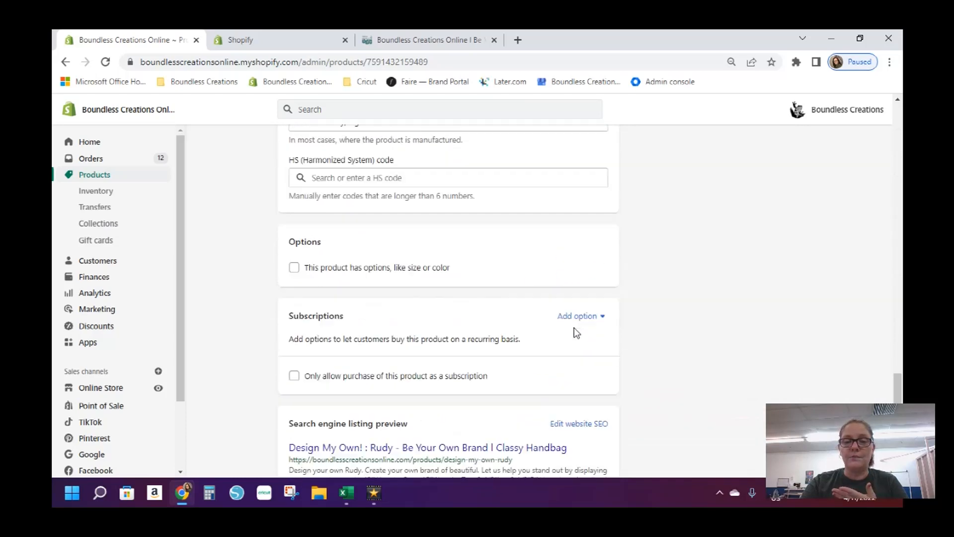
pyautogui.scroll(5, 576, 333)
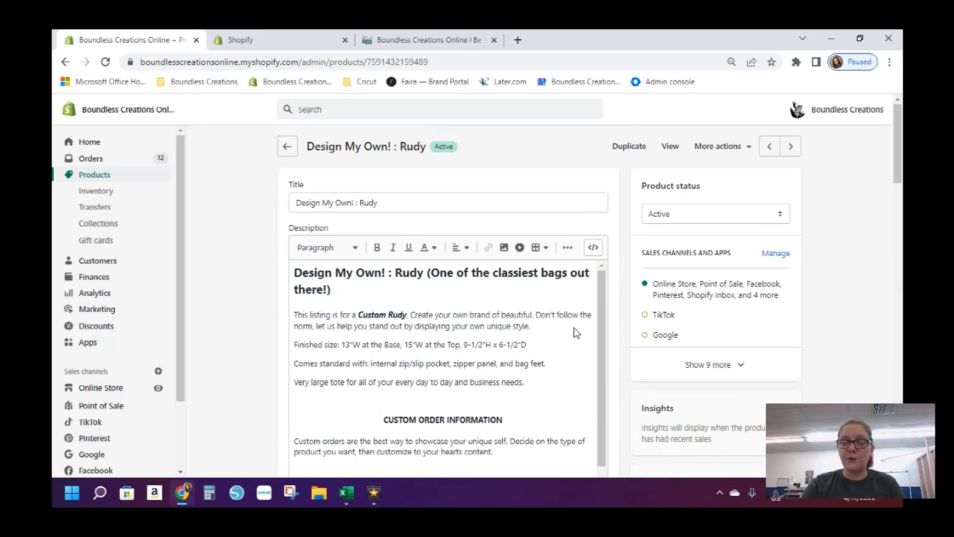
# Leave the Rudy product and reopen the Design My Own! collection from the list of collections.
pyautogui.click(286, 151)
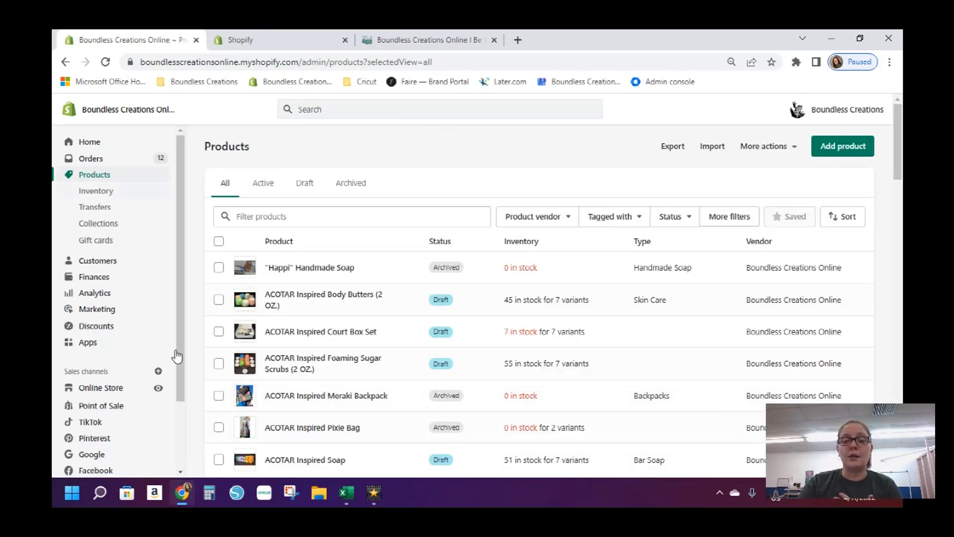
pyautogui.click(93, 227)
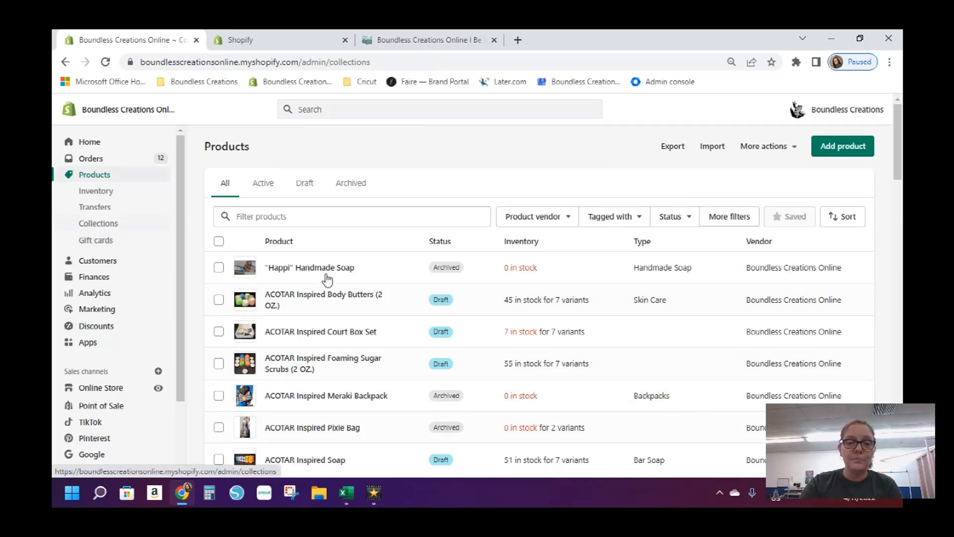
pyautogui.click(92, 226)
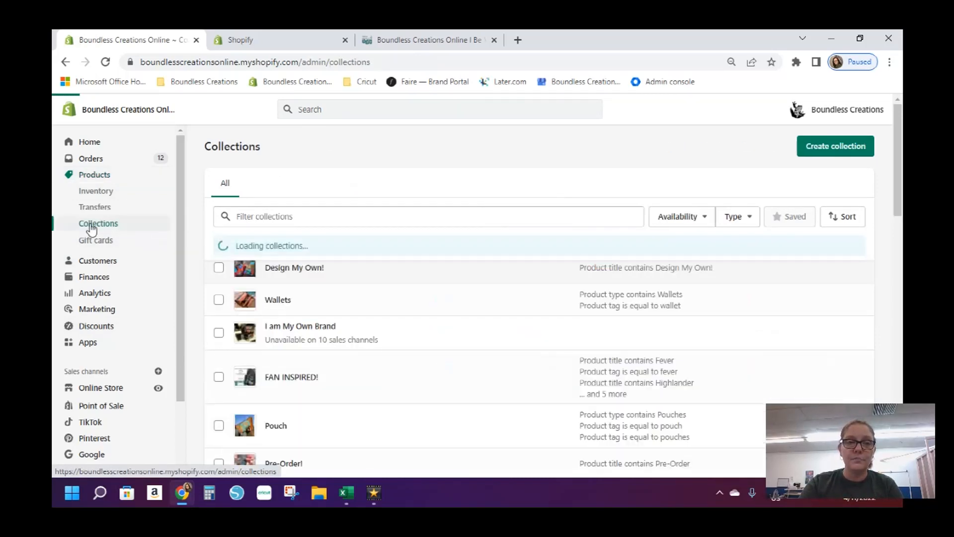
pyautogui.click(294, 271)
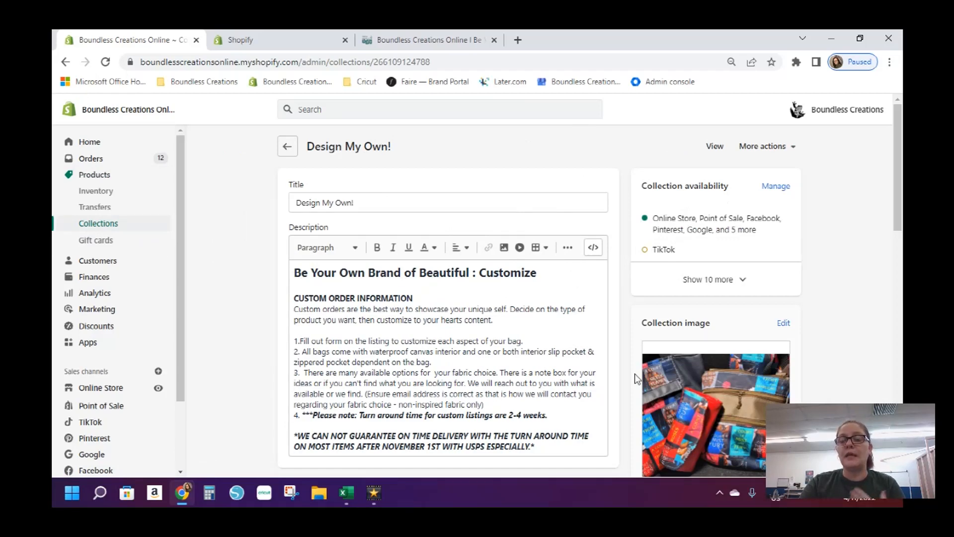
# Look over the collection's product list and open the Design My Own! - Flower Fabric product.
pyautogui.scroll(-10, 634, 374)
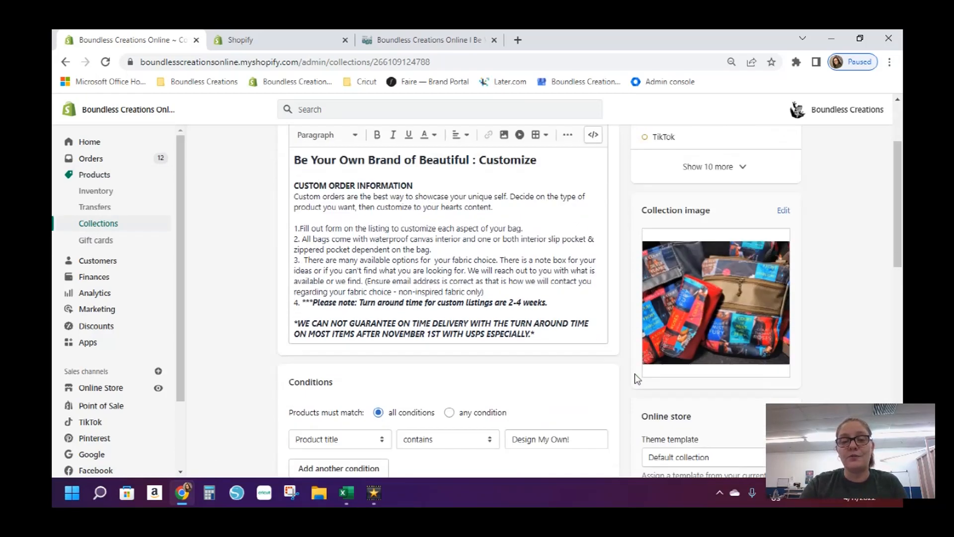
pyautogui.scroll(-1, 634, 374)
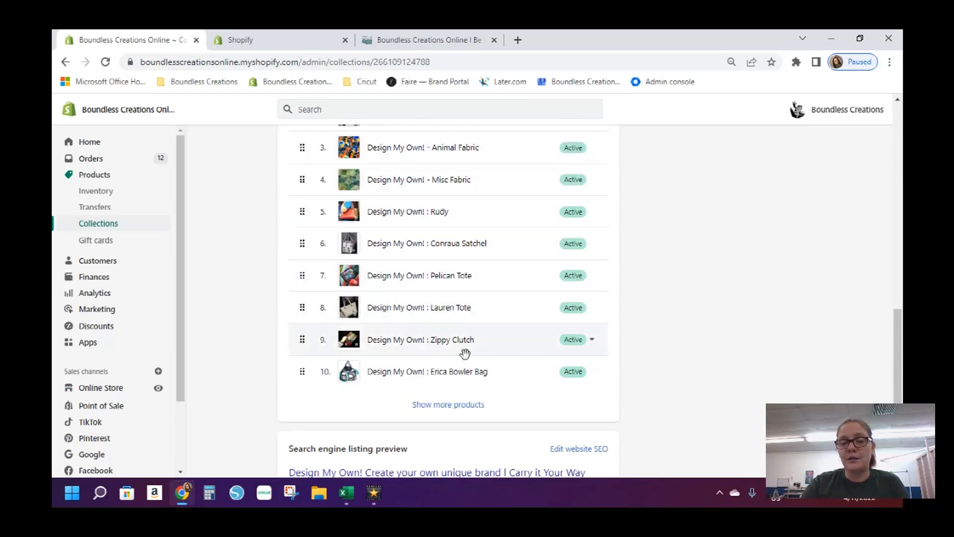
pyautogui.scroll(1, 453, 332)
pyautogui.scroll(3, 454, 332)
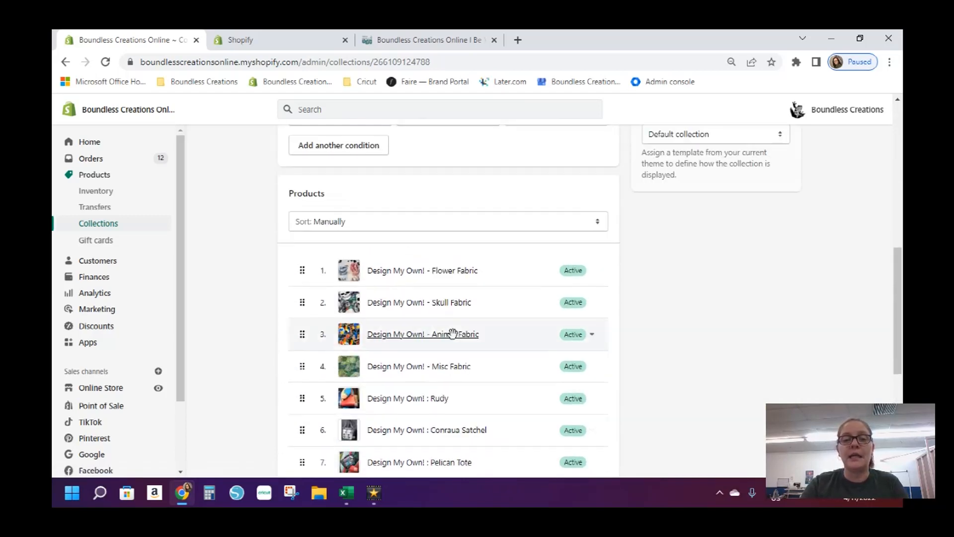
pyautogui.scroll(-2, 453, 333)
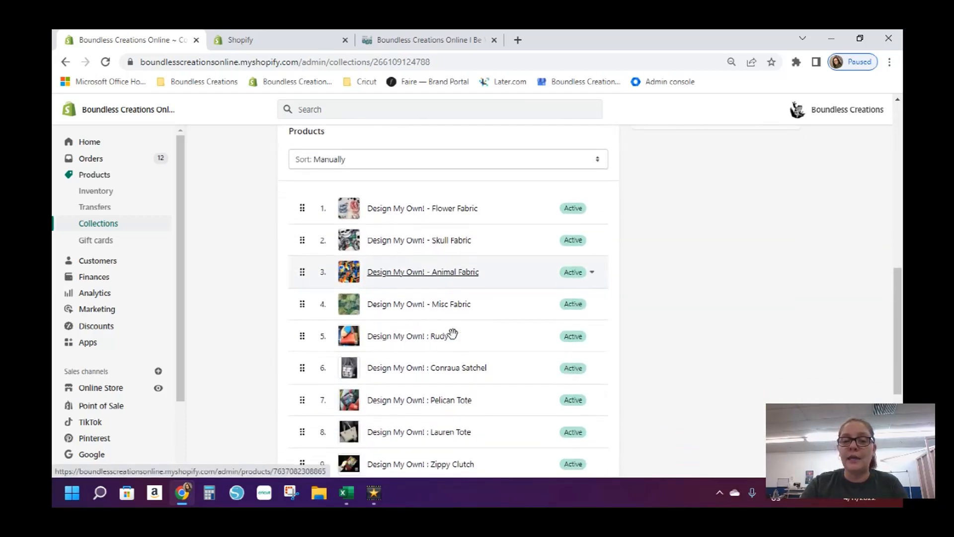
pyautogui.click(423, 217)
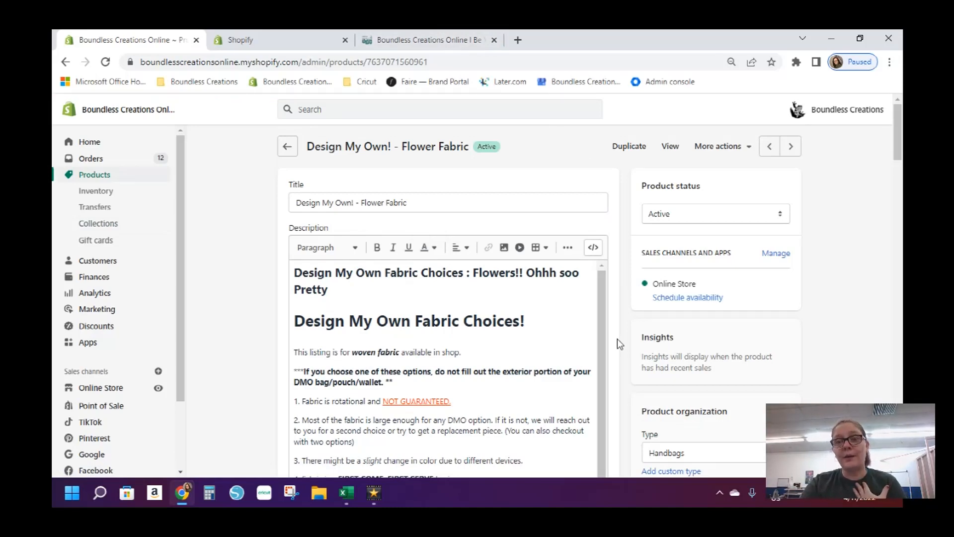
# Read the Flower Fabric listing's description down to the note on add-on purchases.
pyautogui.scroll(-2, 617, 339)
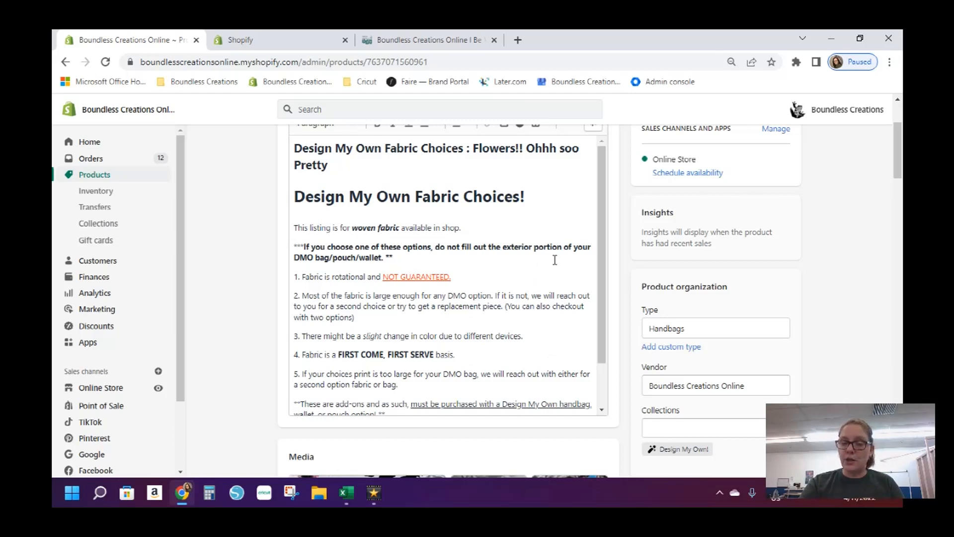
pyautogui.scroll(-1, 555, 260)
pyautogui.scroll(-1, 497, 259)
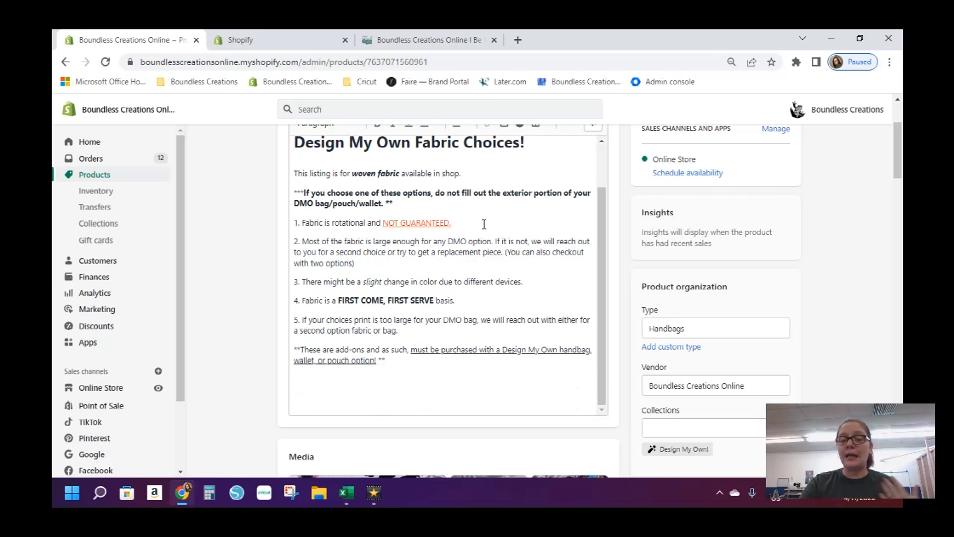
pyautogui.scroll(-3, 484, 242)
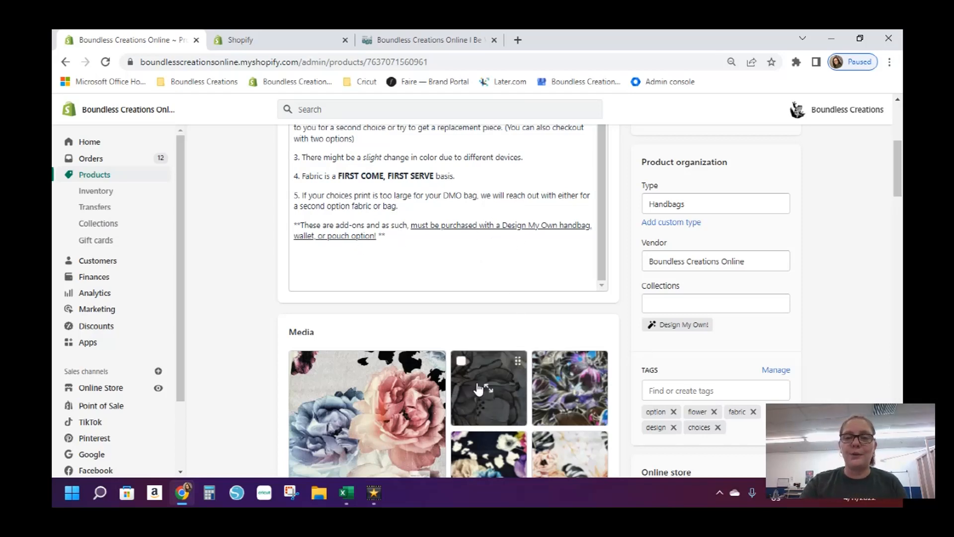
# Examine the Flower Fabric product's fabric images and product organization details, and return to the start of the listing.
pyautogui.scroll(-10, 478, 389)
pyautogui.scroll(-5, 478, 389)
pyautogui.scroll(10, 480, 388)
pyautogui.scroll(-3, 460, 400)
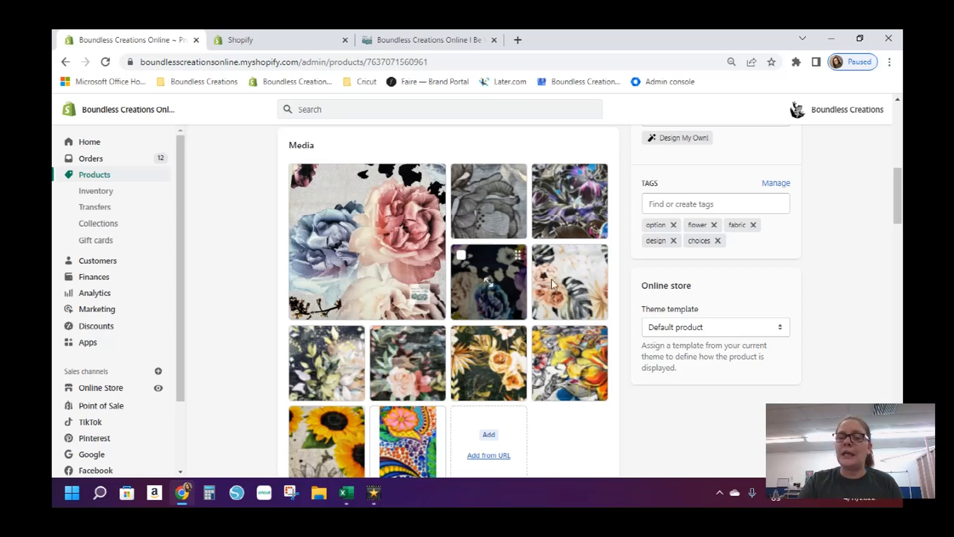
pyautogui.scroll(7, 678, 336)
pyautogui.scroll(-3, 676, 336)
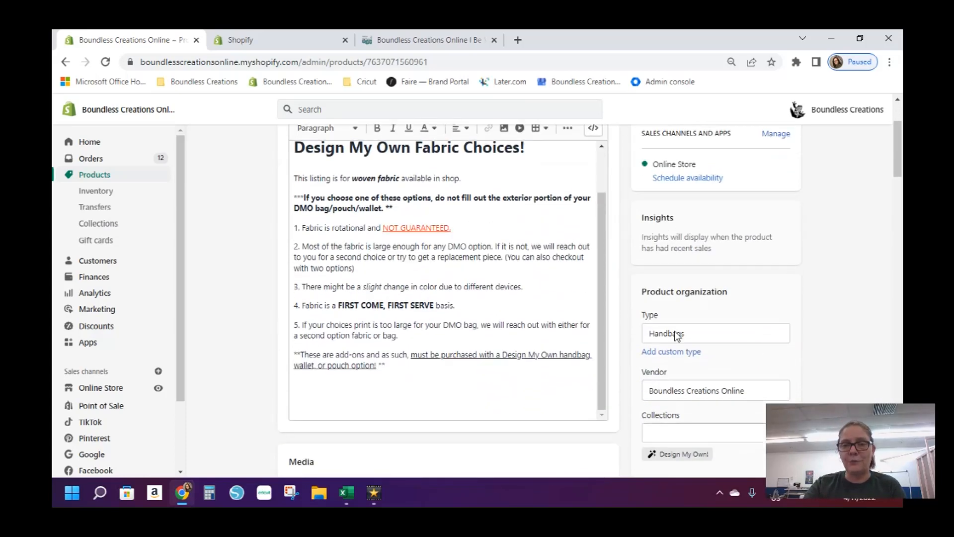
pyautogui.scroll(4, 676, 336)
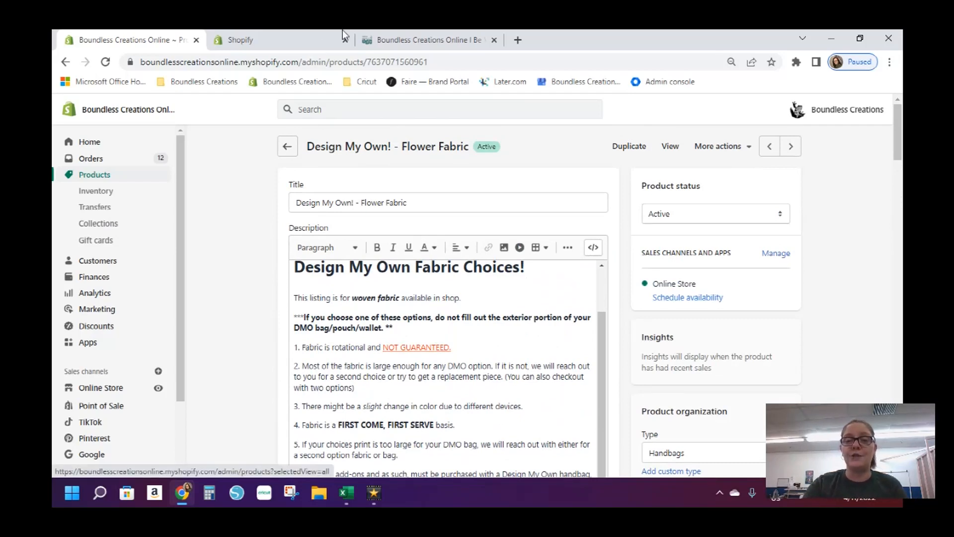
# Switch to the live Boundless Creations storefront, open the Design My Own! collection and view its custom order information.
pyautogui.click(398, 32)
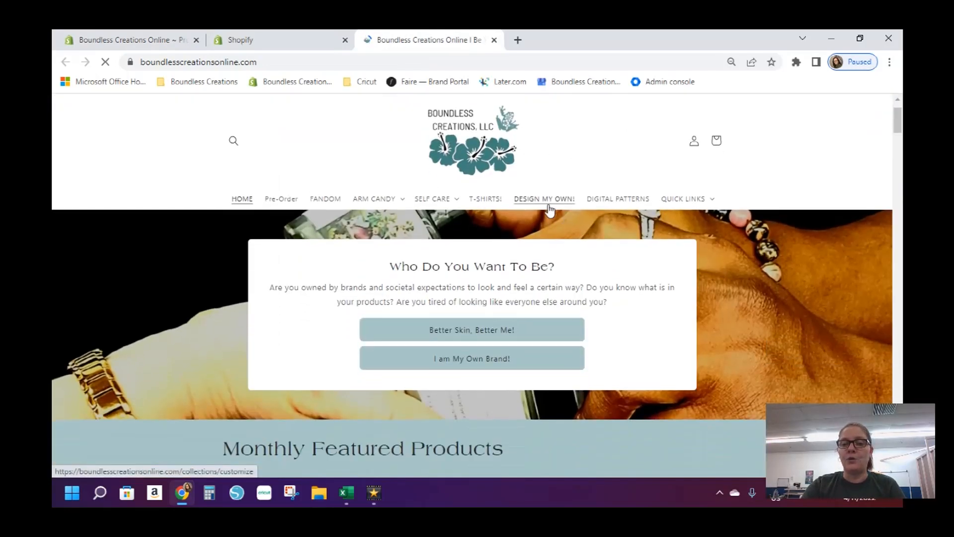
pyautogui.click(549, 209)
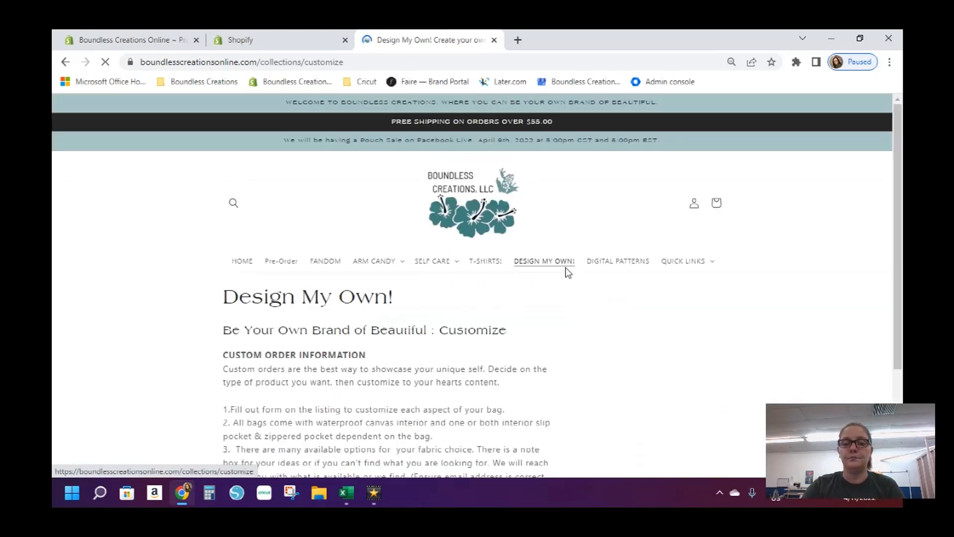
pyautogui.scroll(-2, 542, 365)
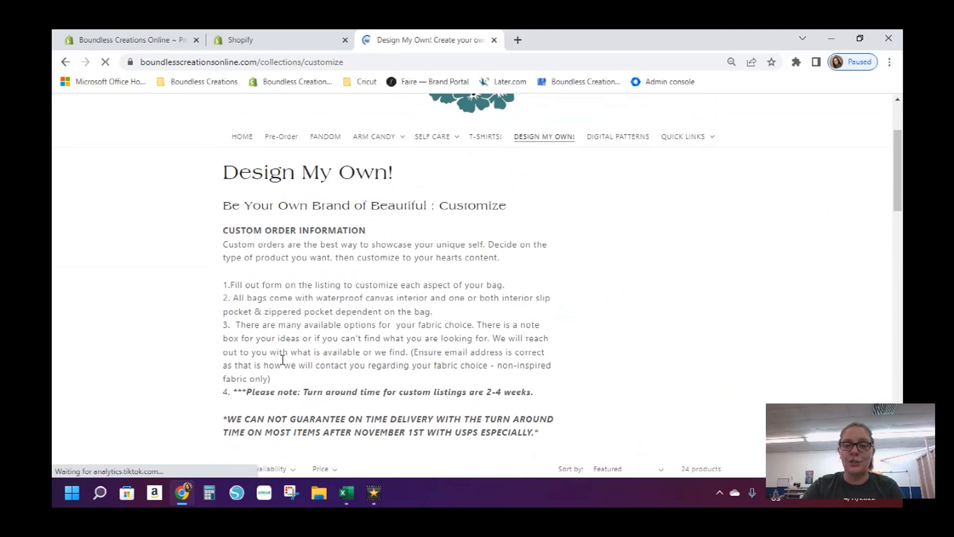
pyautogui.scroll(-4, 471, 322)
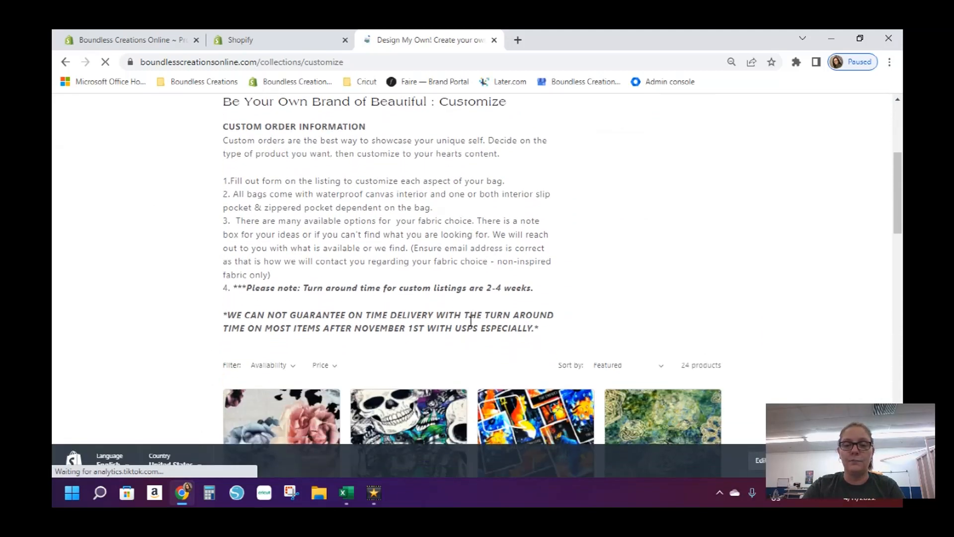
# Open the Design My Own! - Flower Fabric listing from the collection and look over its fabric images, style option and description.
pyautogui.scroll(-2, 471, 322)
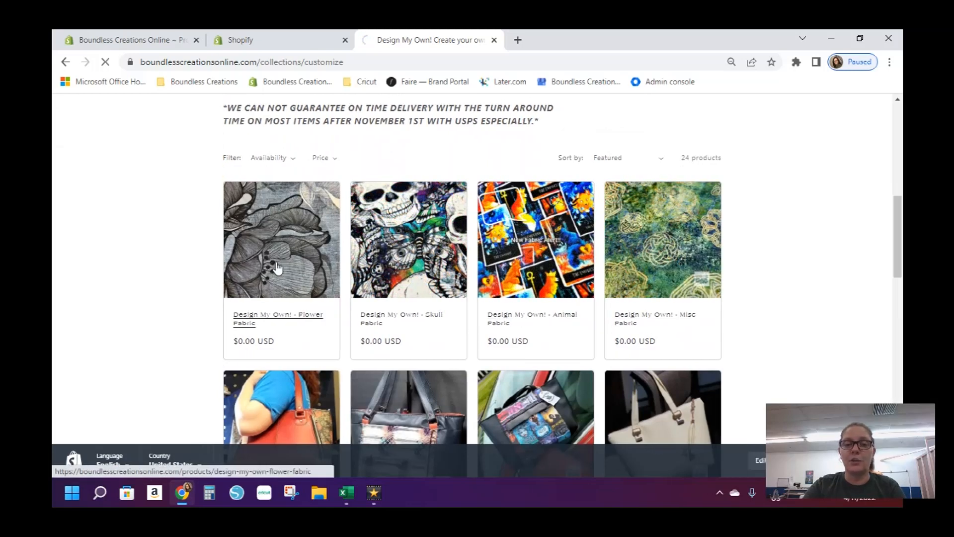
pyautogui.click(277, 268)
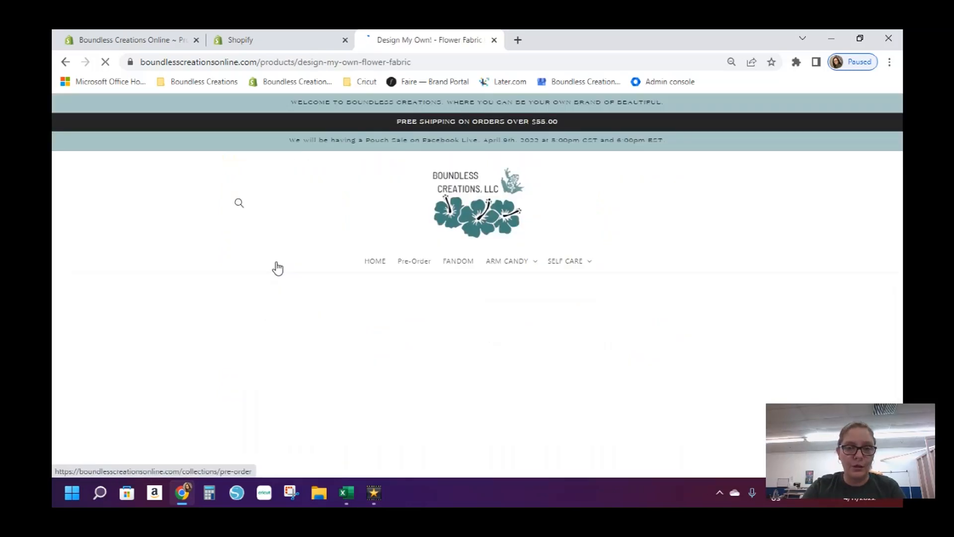
pyautogui.scroll(-3, 771, 345)
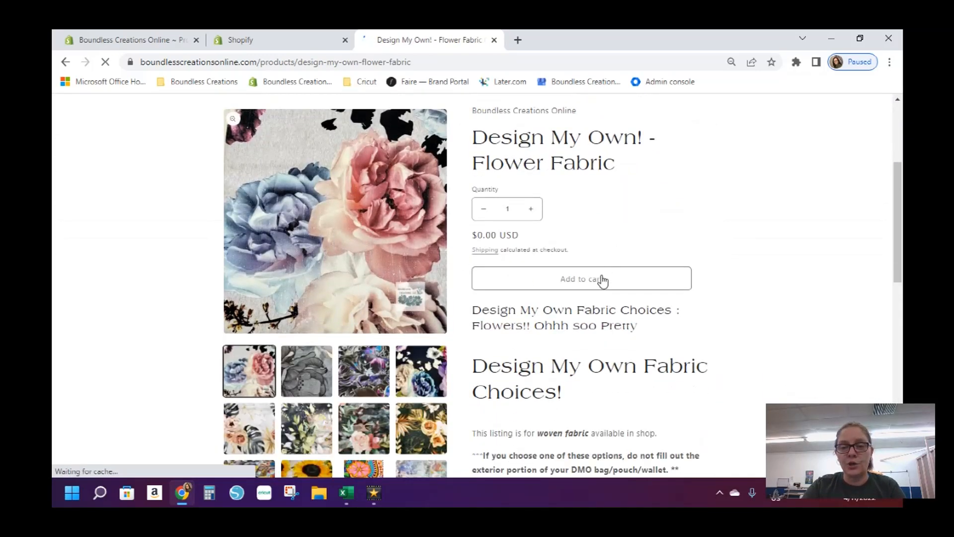
pyautogui.scroll(-2, 780, 360)
pyautogui.scroll(-3, 783, 363)
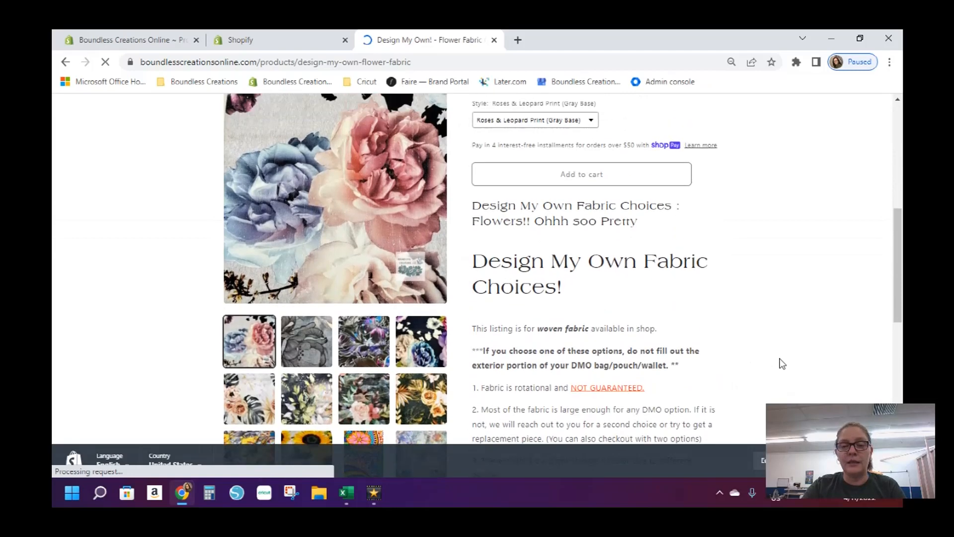
pyautogui.scroll(-2, 783, 363)
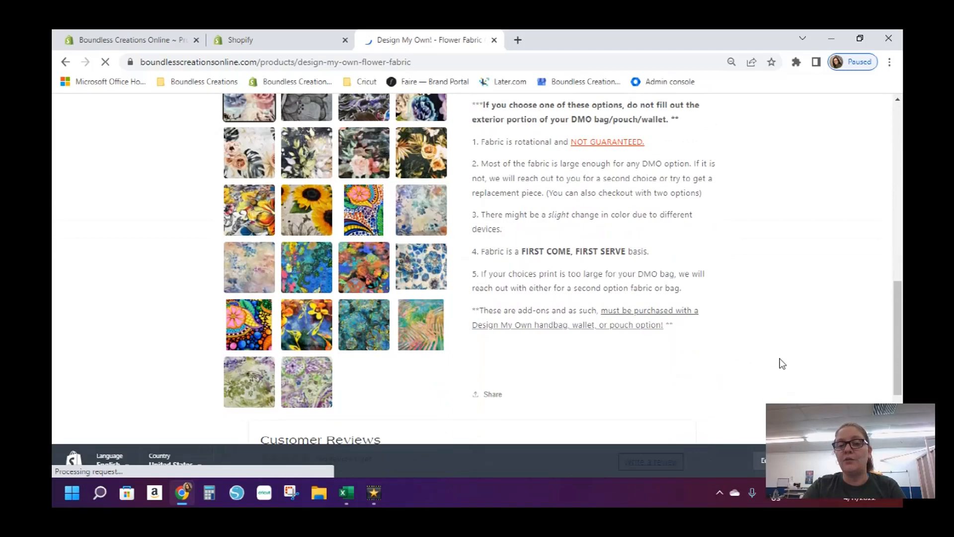
pyautogui.scroll(7, 783, 364)
pyautogui.scroll(2, 783, 363)
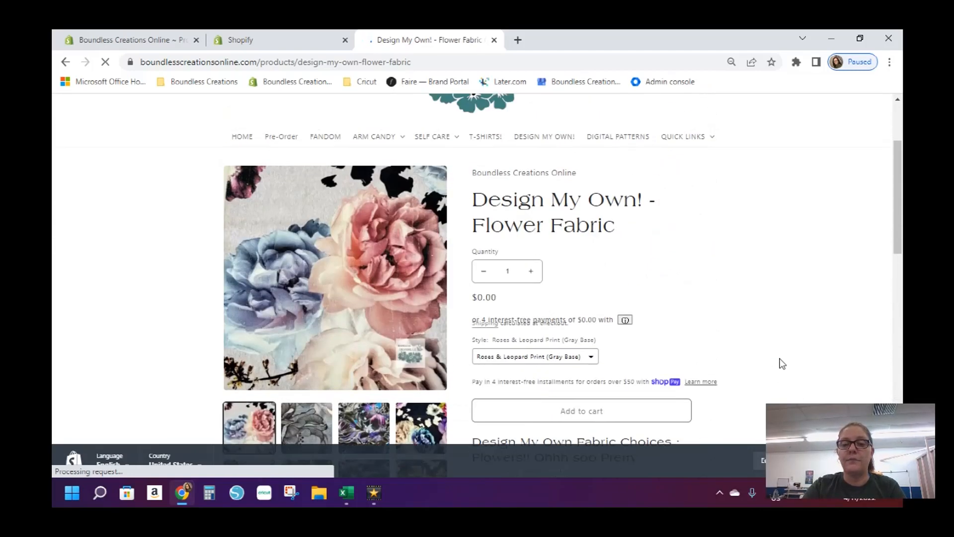
pyautogui.scroll(1, 782, 363)
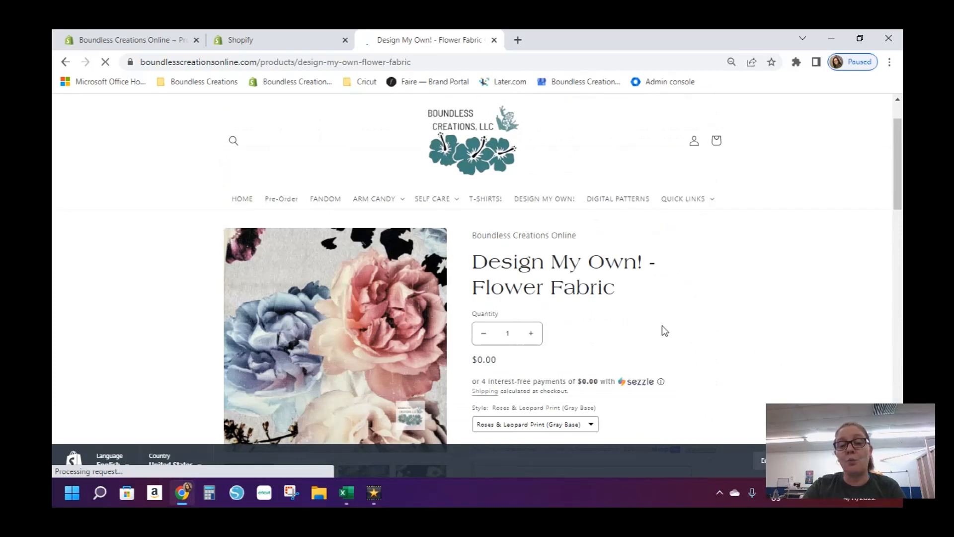
pyautogui.scroll(-5, 662, 326)
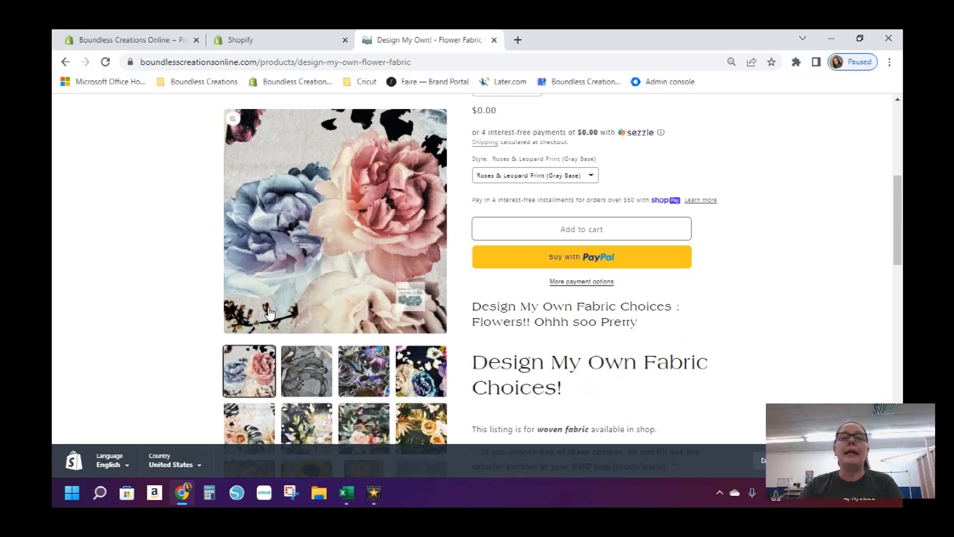
# Return to the Design My Own! collection and open the Pelican Tote listing.
pyautogui.click(64, 58)
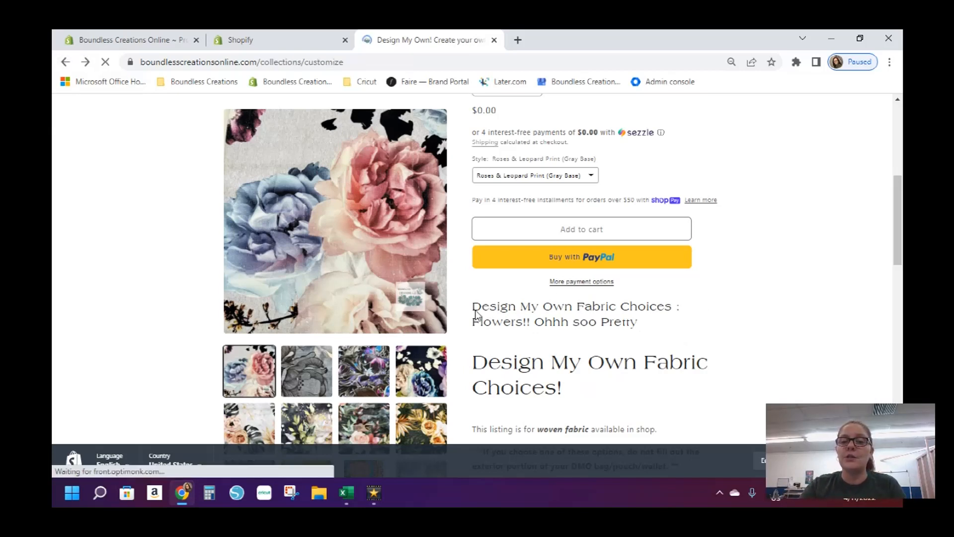
pyautogui.scroll(-3, 751, 388)
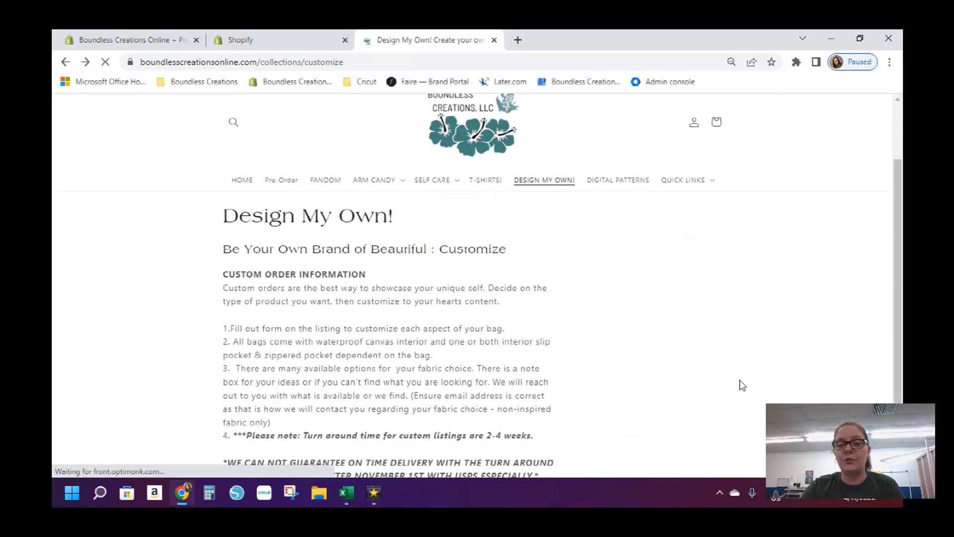
pyautogui.scroll(-9, 462, 312)
pyautogui.scroll(1, 461, 312)
pyautogui.scroll(-2, 462, 313)
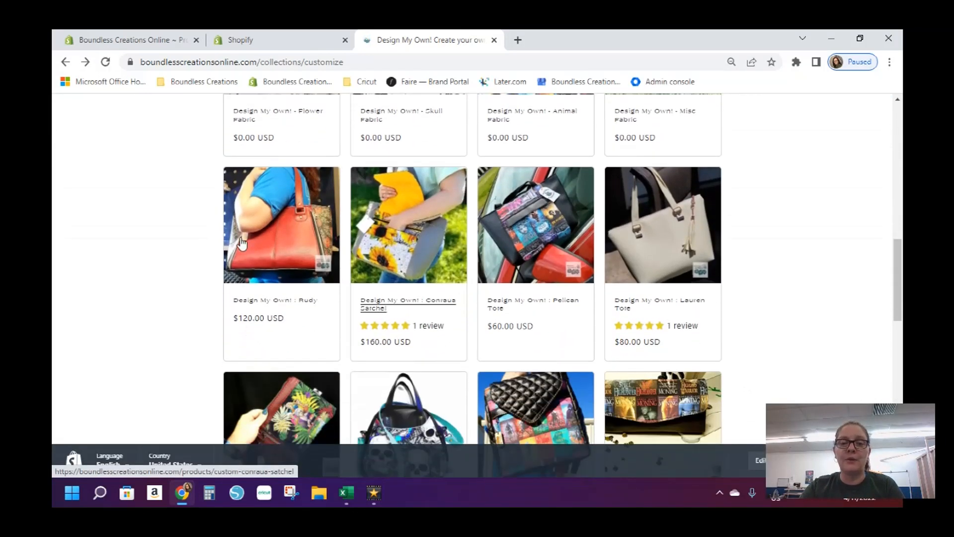
pyautogui.click(535, 261)
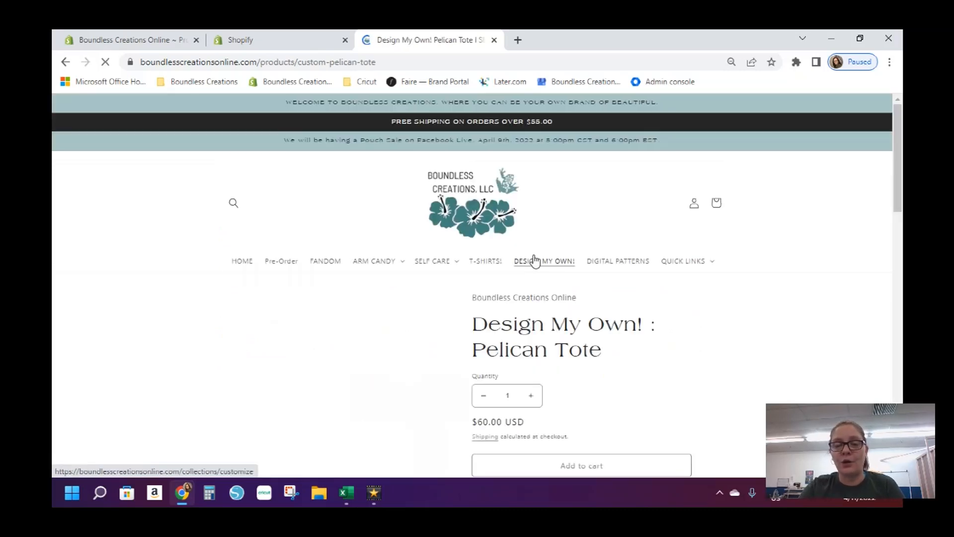
# Look over the Pelican Tote's customization form and highlight the introductory instructions about turnaround time and exterior choice.
pyautogui.scroll(-4, 769, 340)
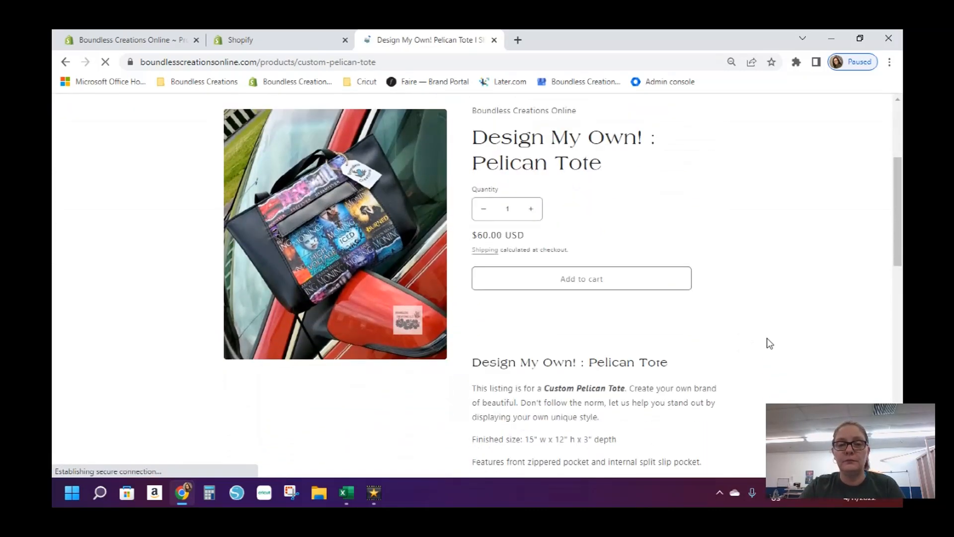
pyautogui.scroll(-4, 642, 316)
pyautogui.scroll(4, 643, 317)
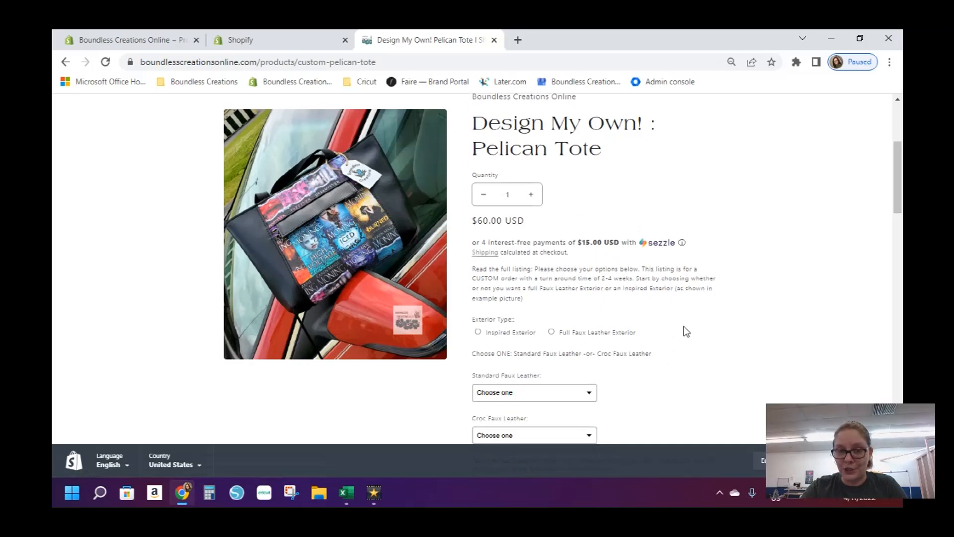
pyautogui.scroll(-3, 682, 318)
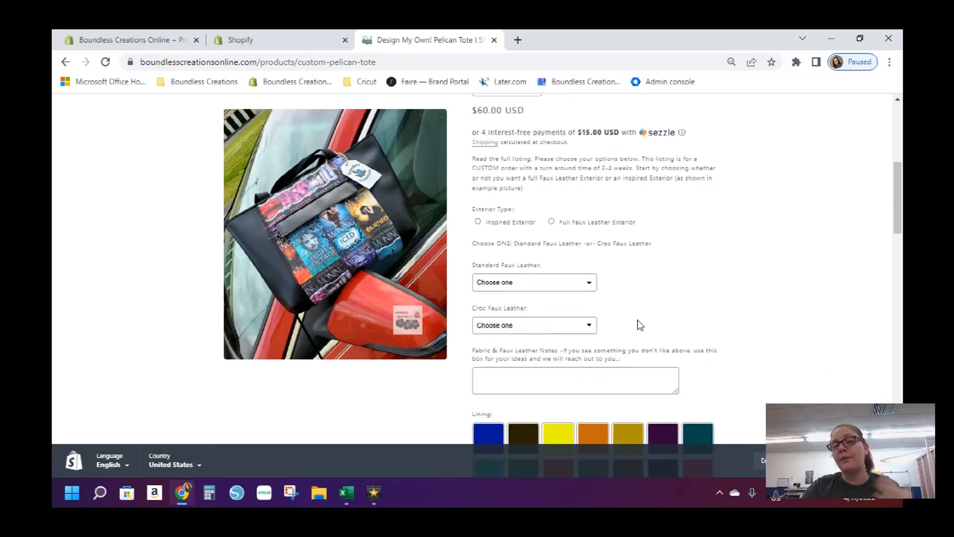
pyautogui.scroll(-5, 613, 258)
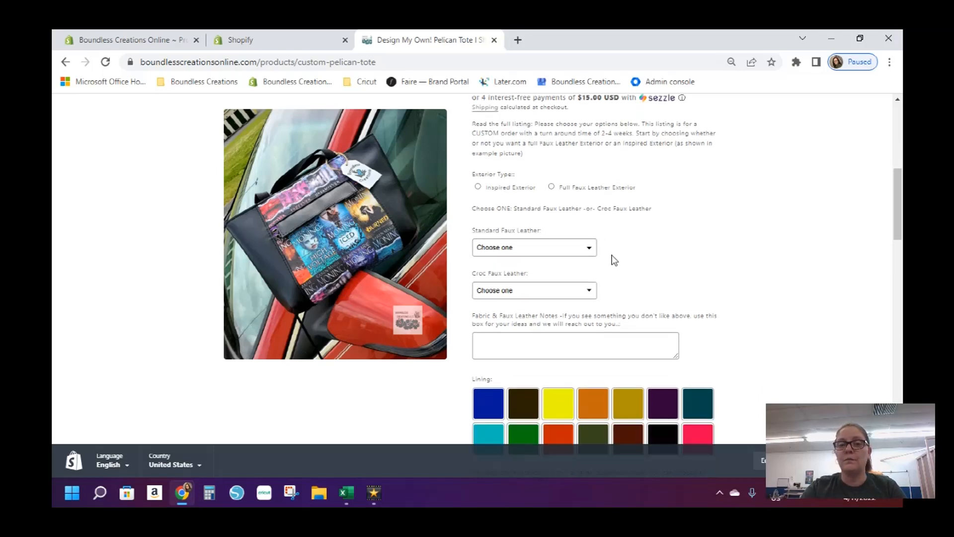
pyautogui.scroll(6, 614, 259)
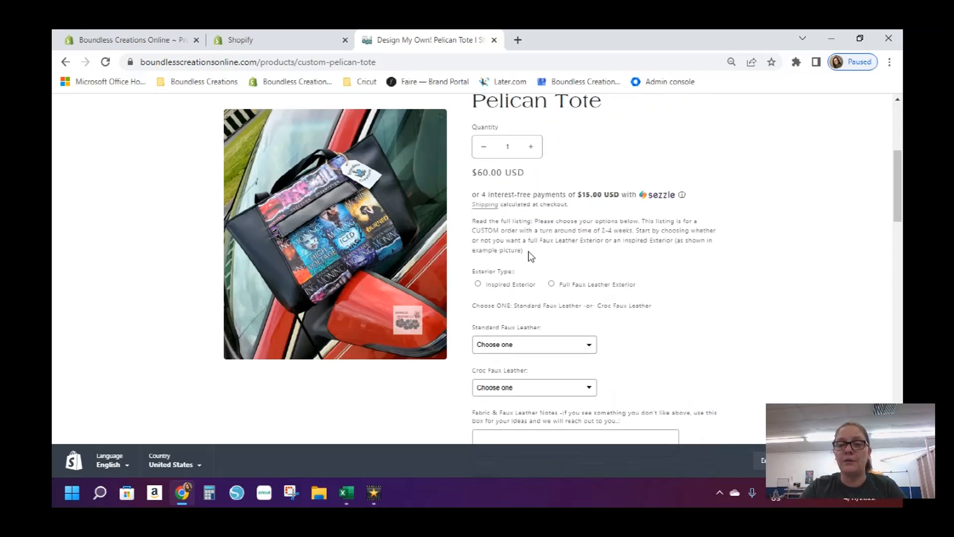
pyautogui.moveTo(532, 255); pyautogui.dragTo(471, 224)
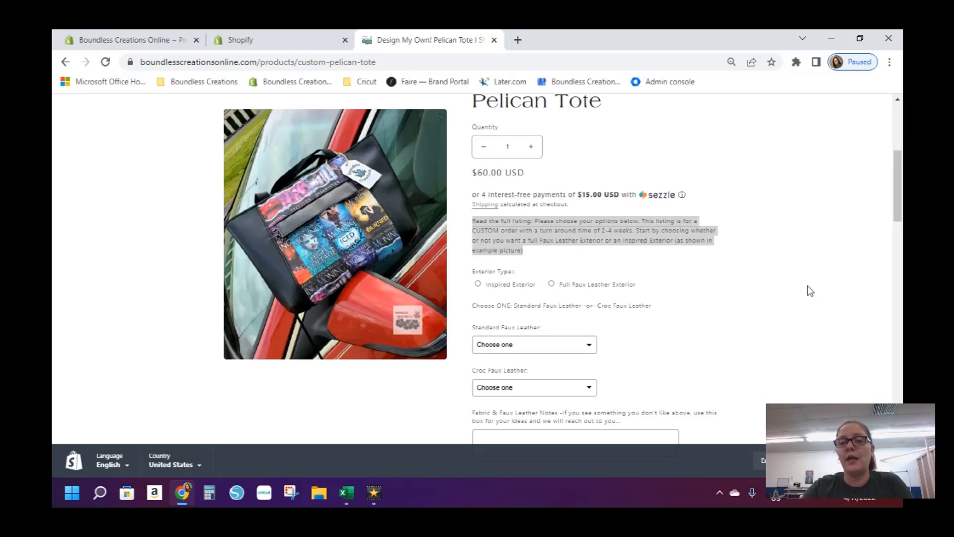
# Set the Pelican Tote's exterior type to Inspired Exterior and dismiss the recommended item pop-up.
pyautogui.scroll(-2, 806, 288)
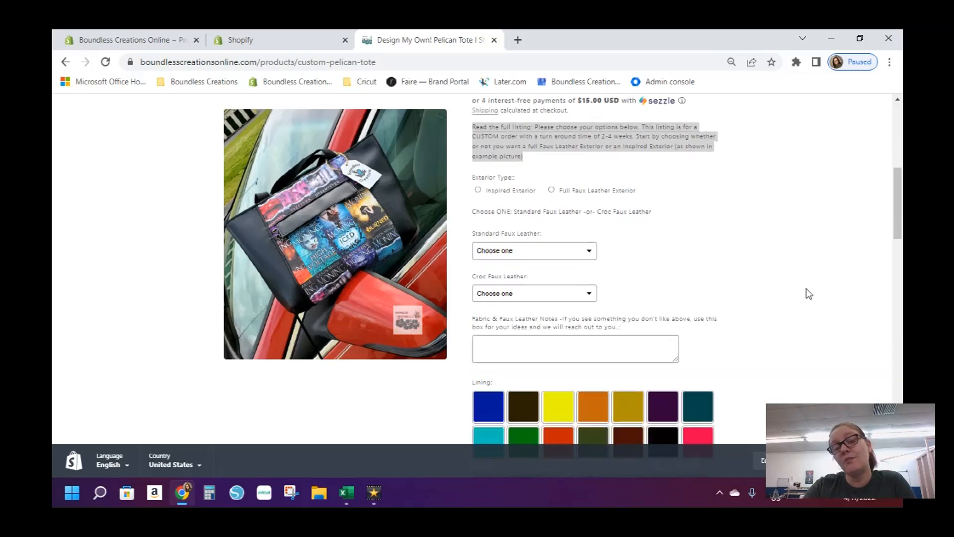
pyautogui.scroll(-1, 806, 293)
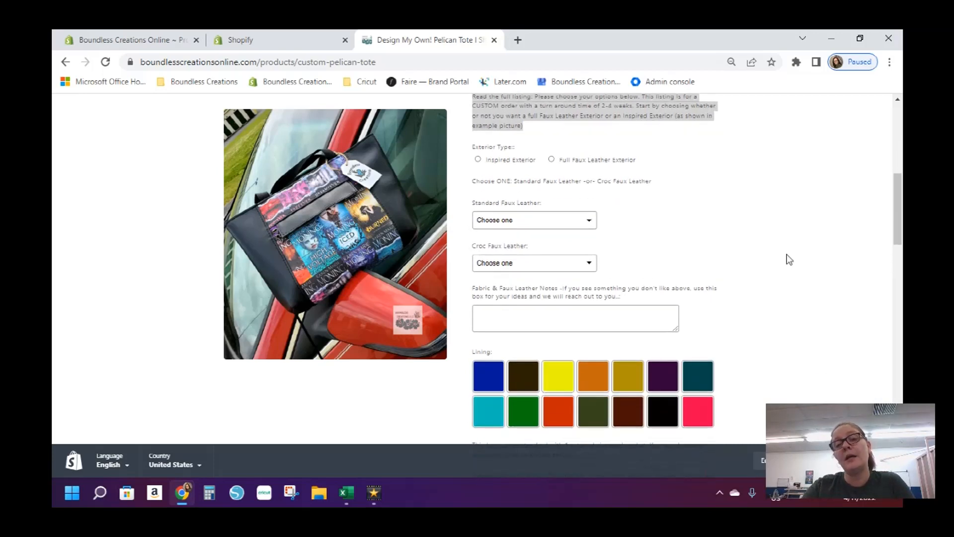
pyautogui.click(478, 160)
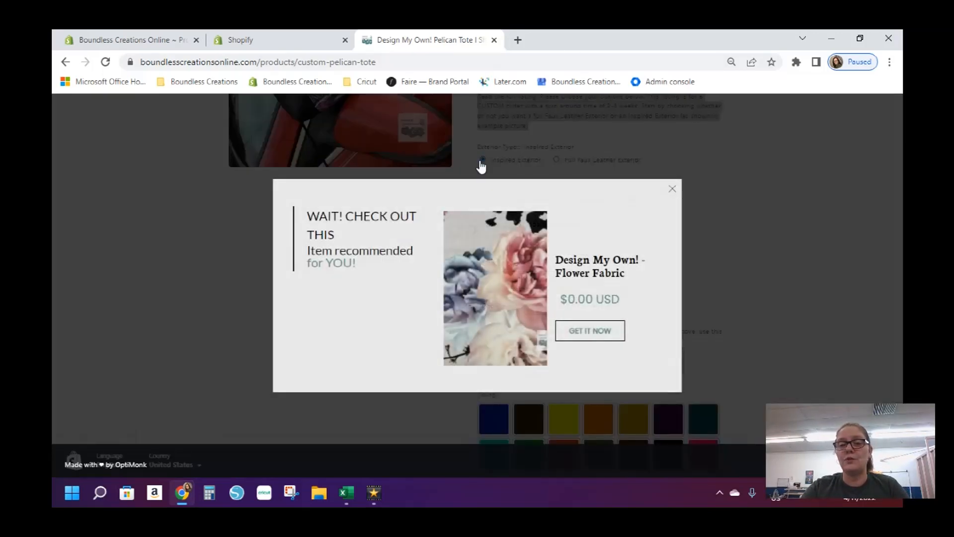
pyautogui.click(672, 189)
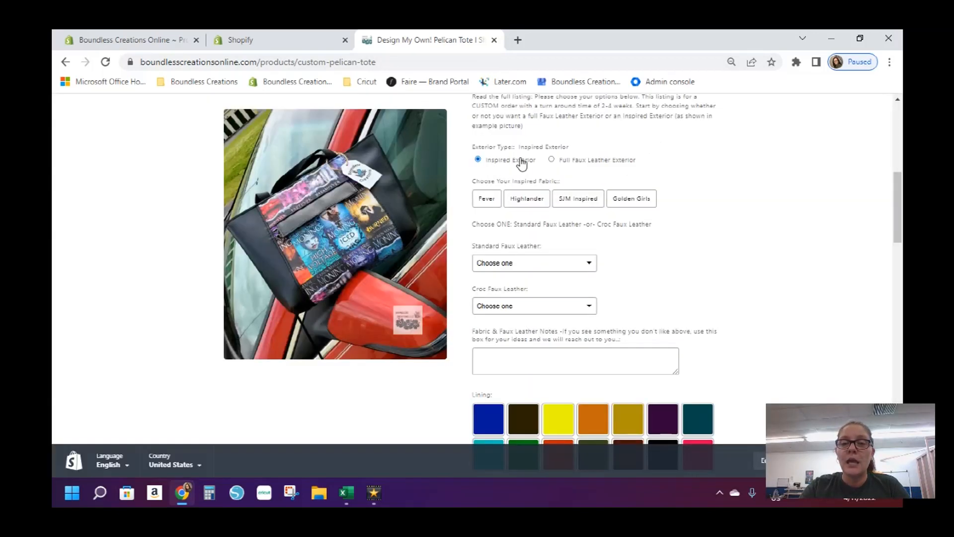
# Preview the Fever, Highlander, SJM Inspired and Golden Girls inspired fabric choices one after another.
pyautogui.click(488, 205)
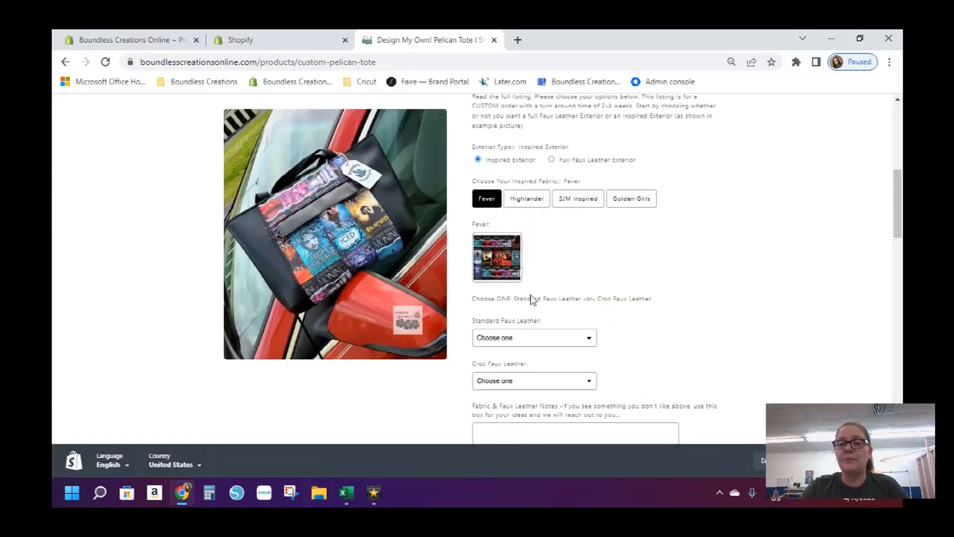
pyautogui.click(535, 202)
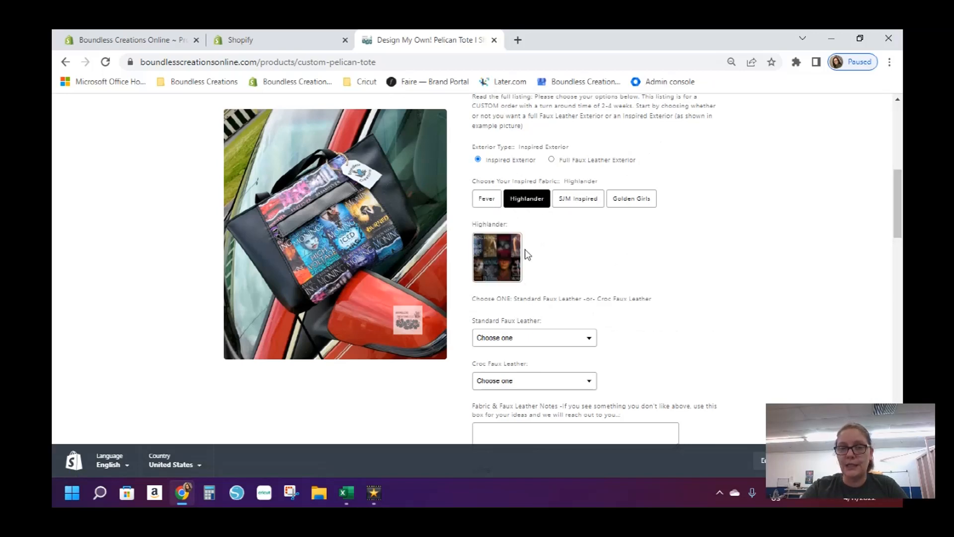
pyautogui.click(581, 203)
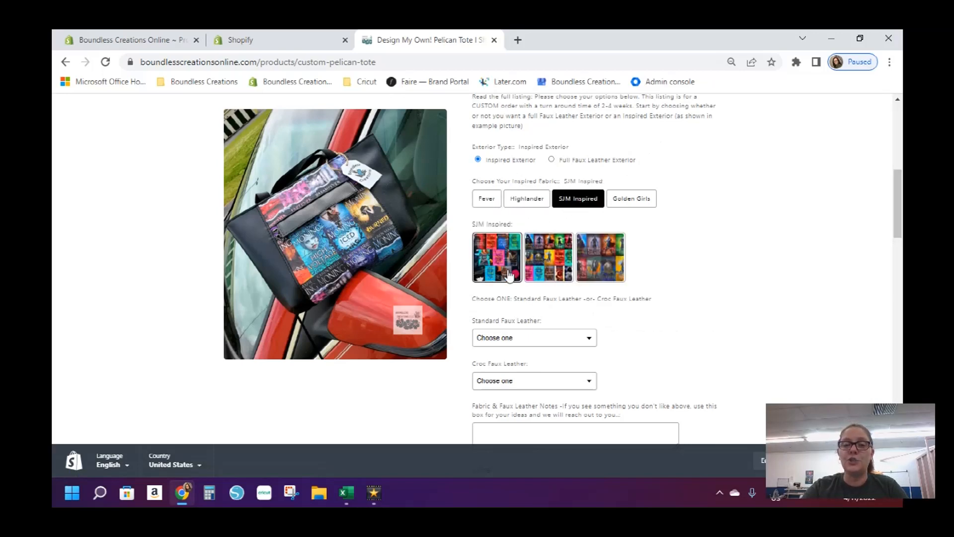
pyautogui.click(632, 205)
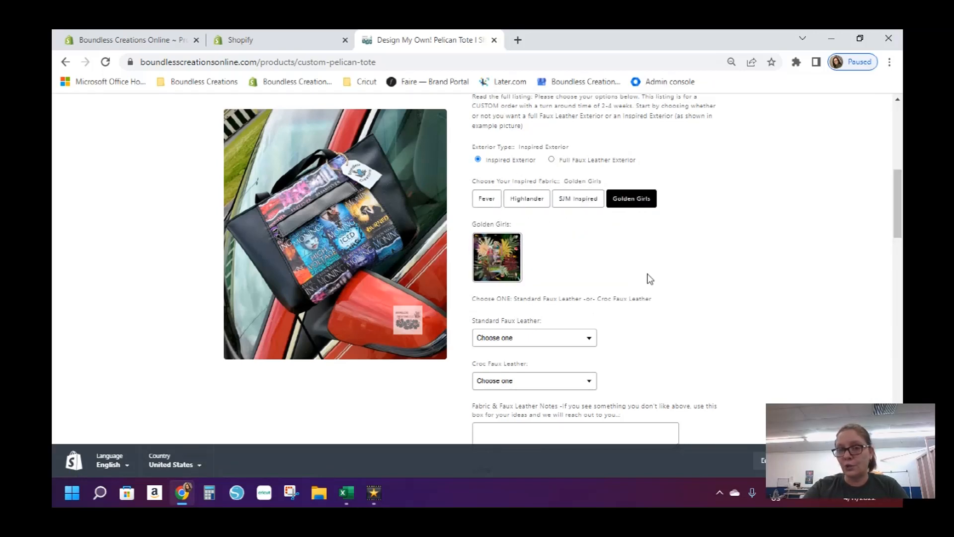
# Switch the exterior type to Full Faux Leather Exterior and view the Standard and Croc Faux Leather color choices.
pyautogui.click(566, 162)
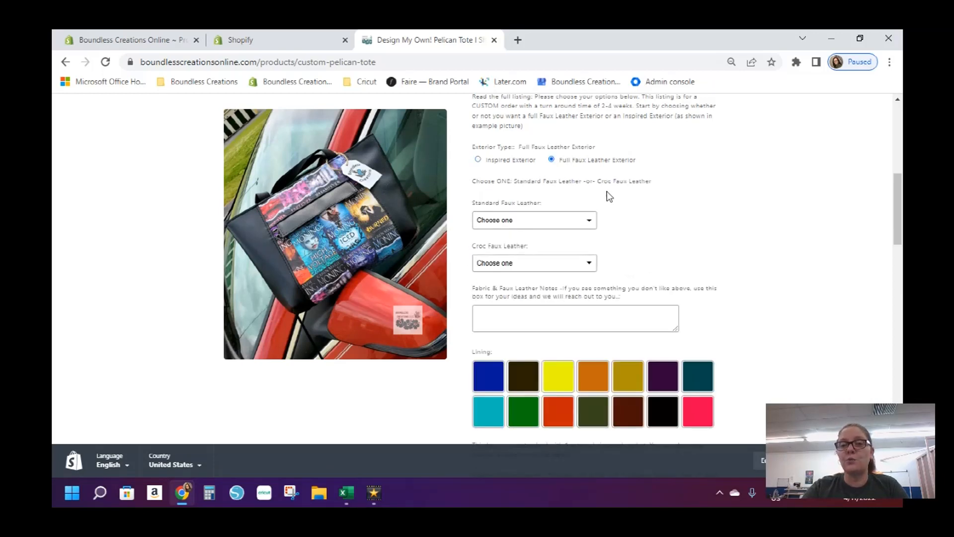
pyautogui.click(545, 220)
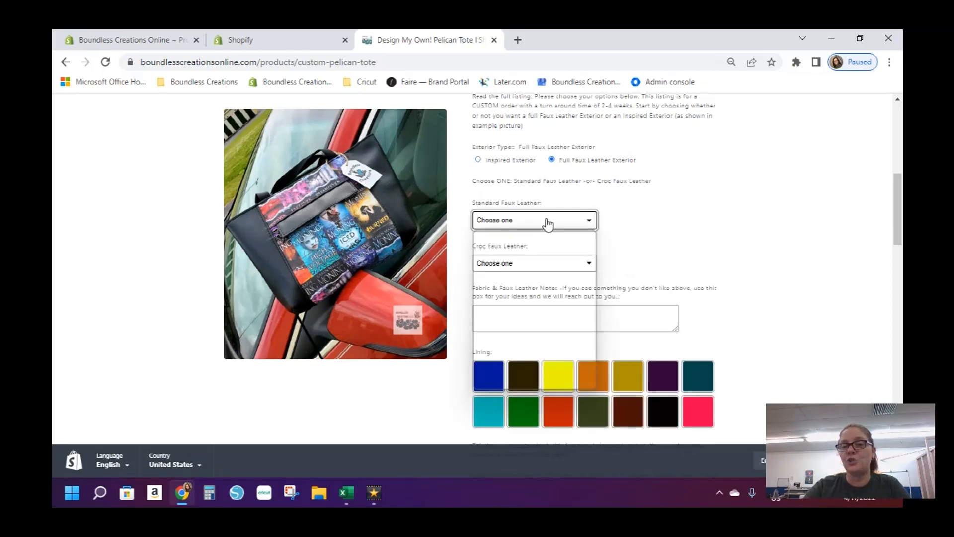
pyautogui.click(672, 214)
pyautogui.click(549, 263)
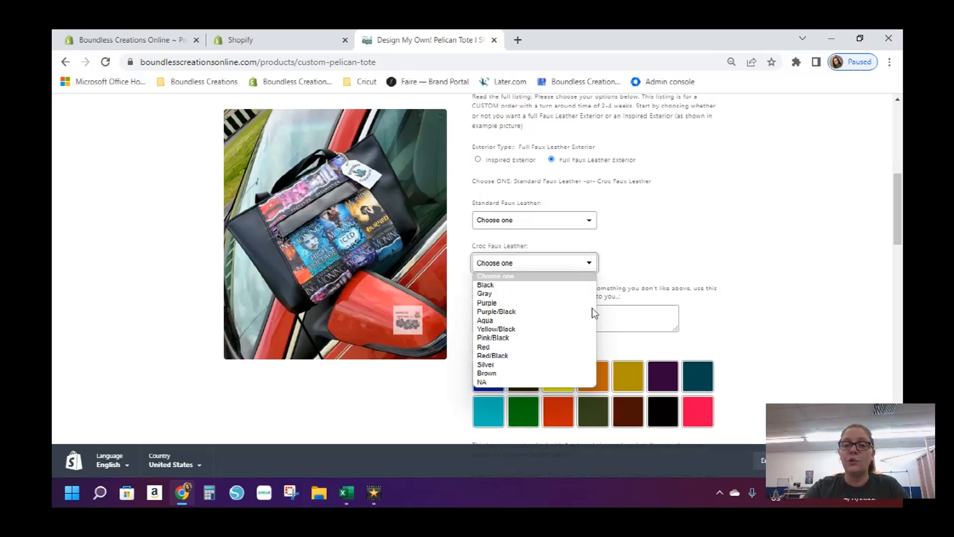
pyautogui.click(649, 238)
# Examine the fabric notes box, lining colors, external pocket options and hardware colors in the Pelican Tote form.
pyautogui.scroll(-1, 708, 213)
pyautogui.scroll(-1, 709, 213)
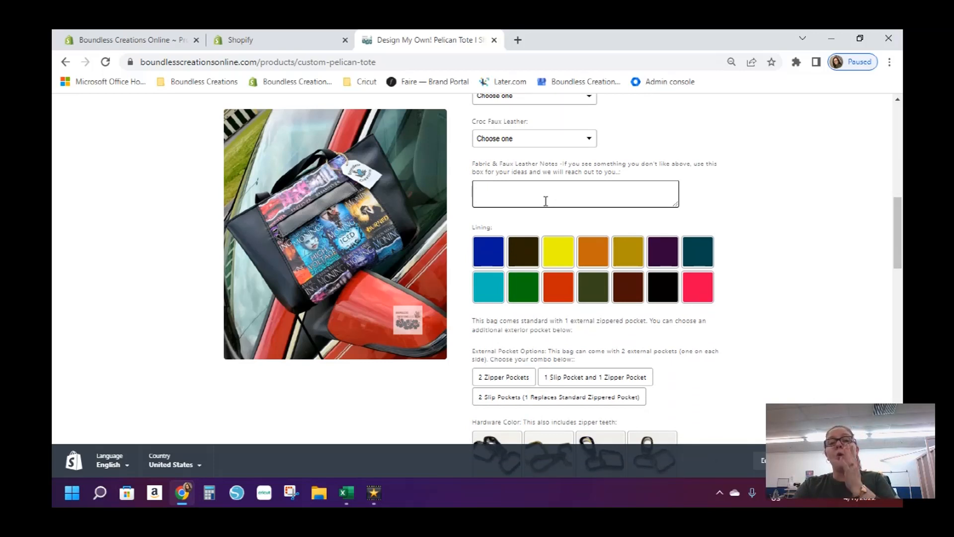
pyautogui.scroll(2, 641, 191)
pyautogui.scroll(-1, 640, 198)
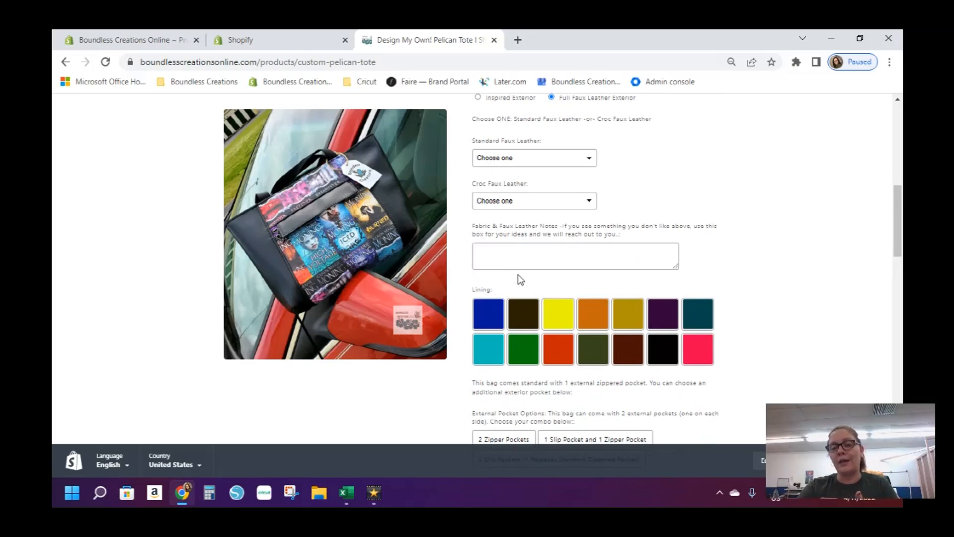
pyautogui.scroll(-2, 624, 254)
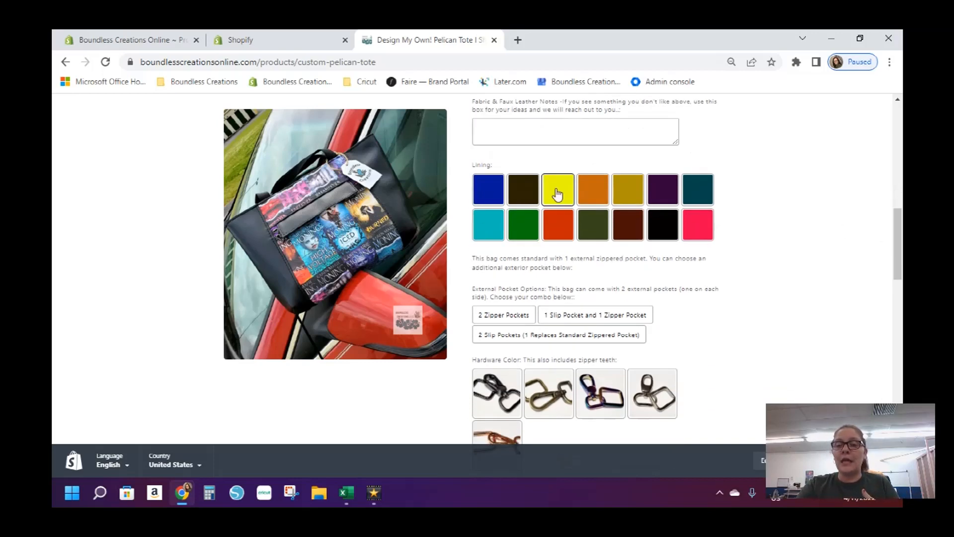
pyautogui.scroll(-1, 779, 253)
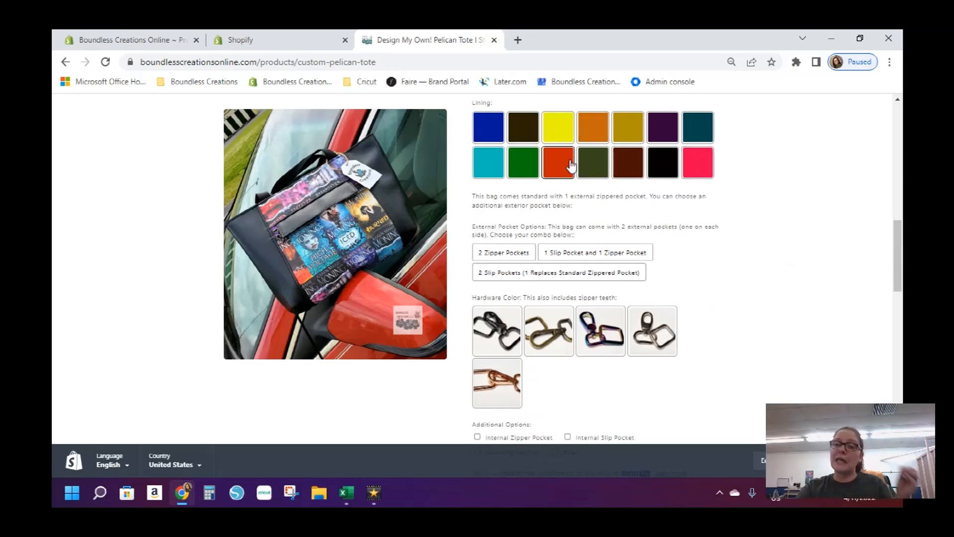
# Set the exterior type back to Inspired Exterior and choose the Fever fabric with its swatch.
pyautogui.scroll(3, 772, 268)
pyautogui.scroll(2, 774, 270)
pyautogui.click(478, 160)
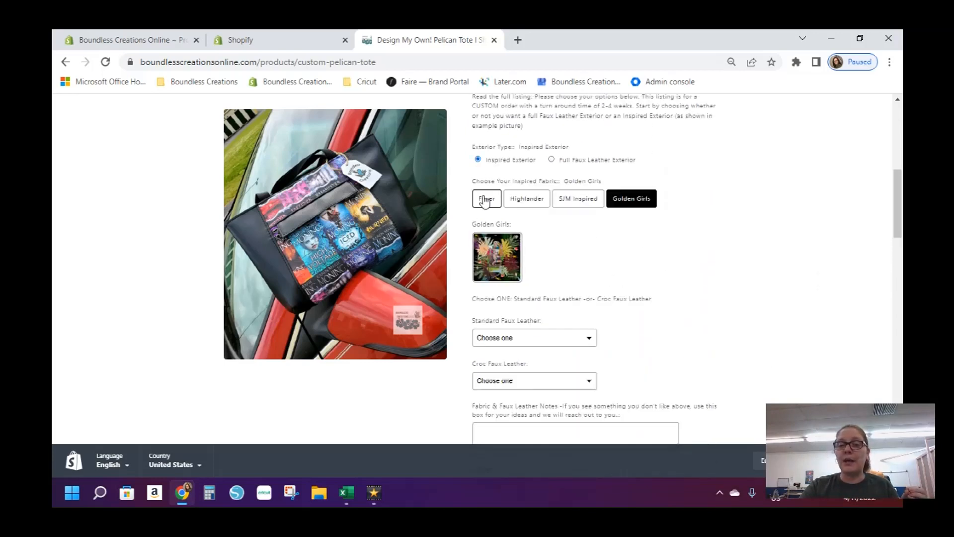
pyautogui.click(485, 200)
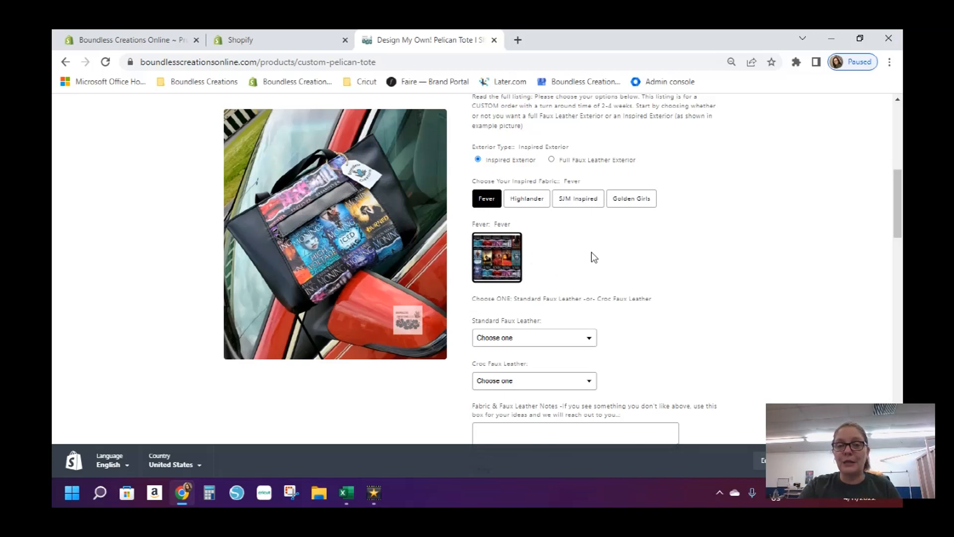
# Choose the Rainbow hardware color for the Pelican Tote.
pyautogui.scroll(-4, 606, 248)
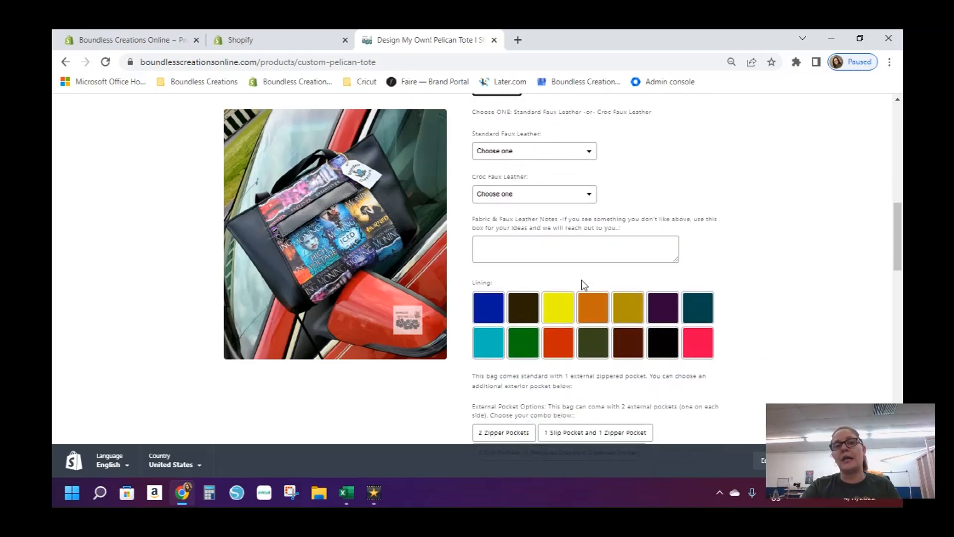
pyautogui.scroll(-5, 633, 304)
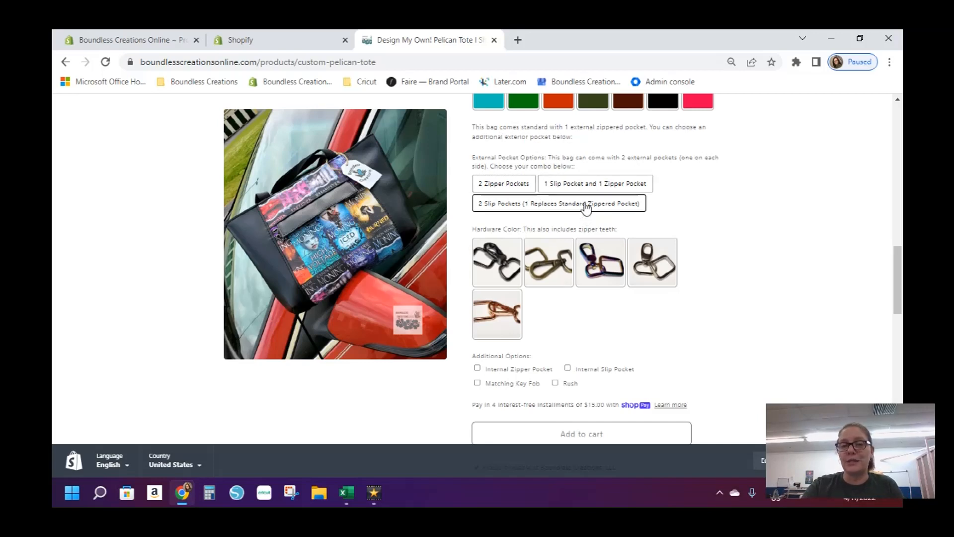
pyautogui.scroll(-1, 679, 278)
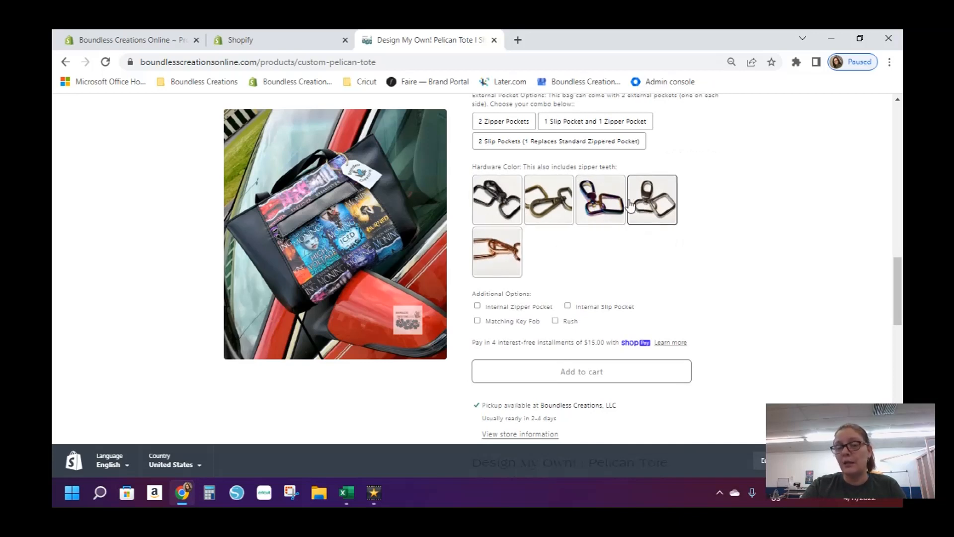
pyautogui.click(608, 219)
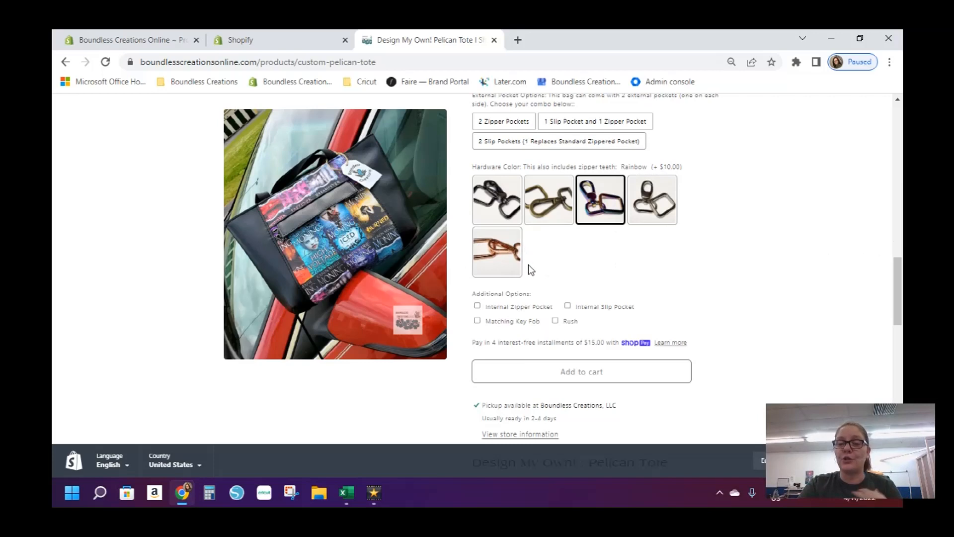
# Go through the external pocket combos and settle on 2 Slip Pockets (1 Replaces Standard Zippered Pocket).
pyautogui.scroll(1, 603, 262)
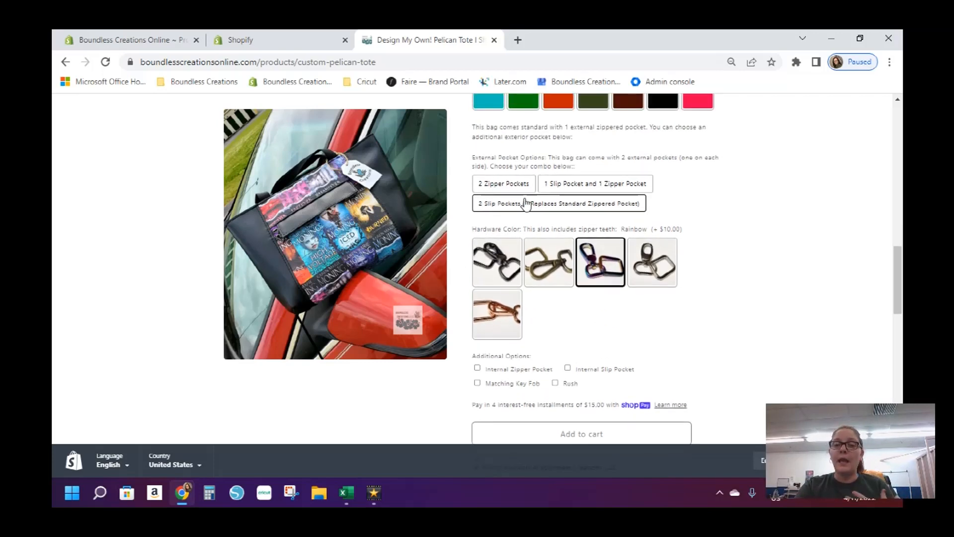
pyautogui.click(518, 190)
pyautogui.click(605, 185)
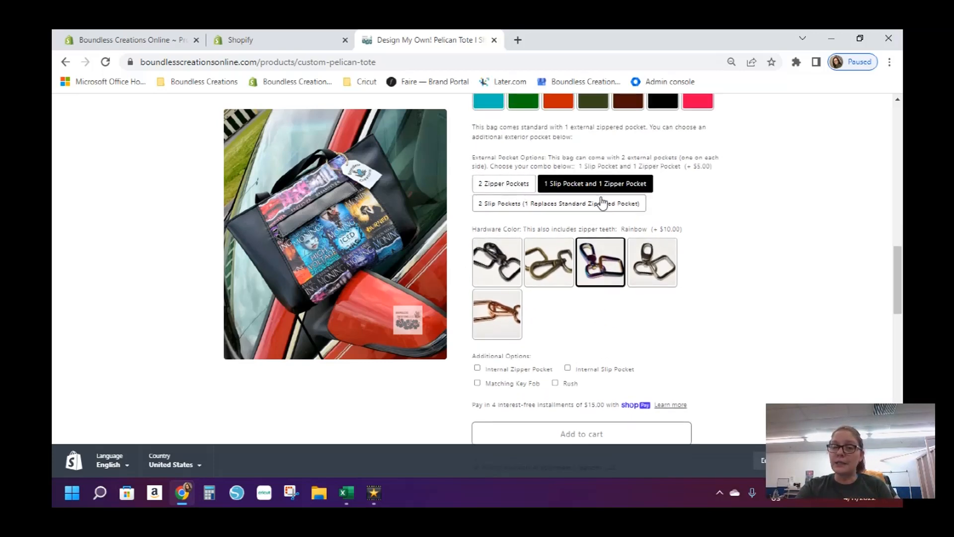
pyautogui.click(601, 204)
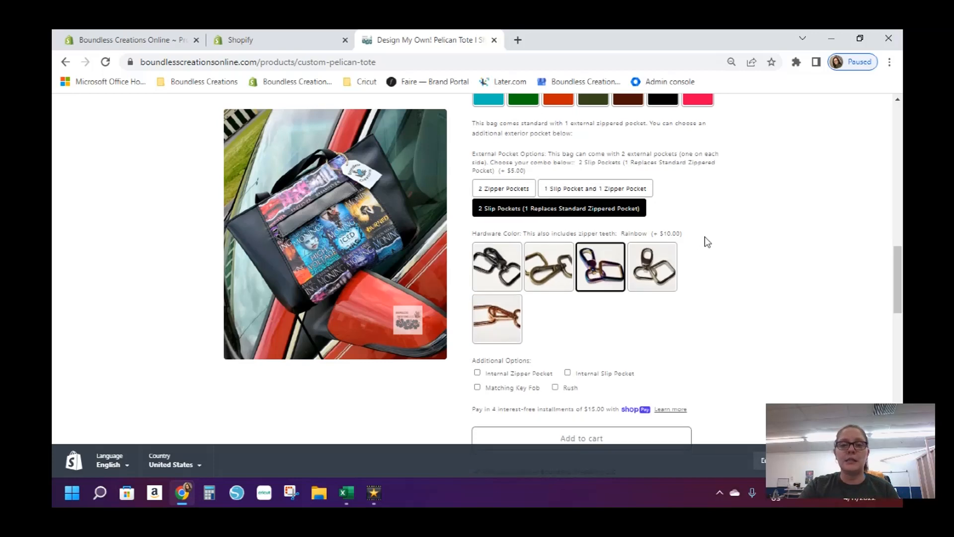
# Add all four additional options: Internal Zipper Pocket, Matching Key Fob, Internal Slip Pocket and Rush.
pyautogui.scroll(-1, 705, 244)
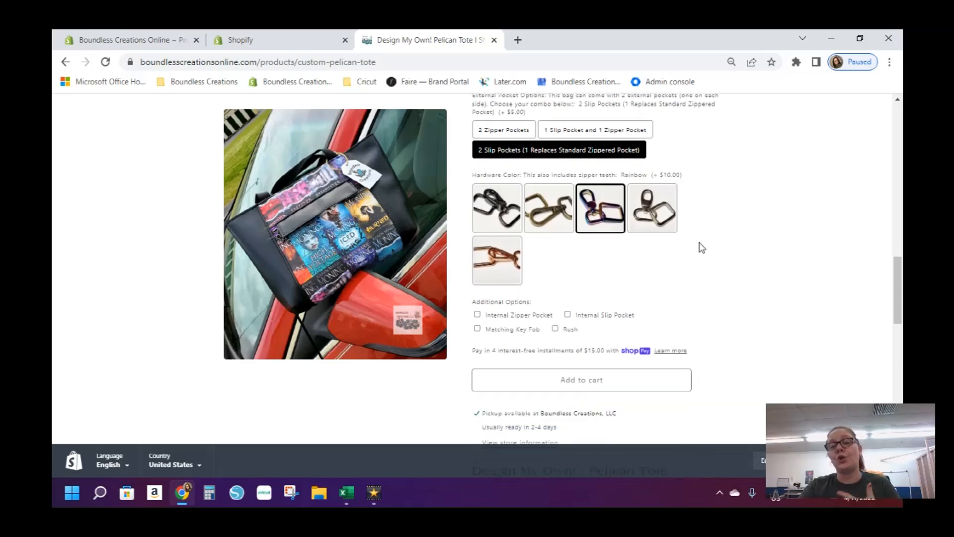
pyautogui.scroll(-2, 701, 229)
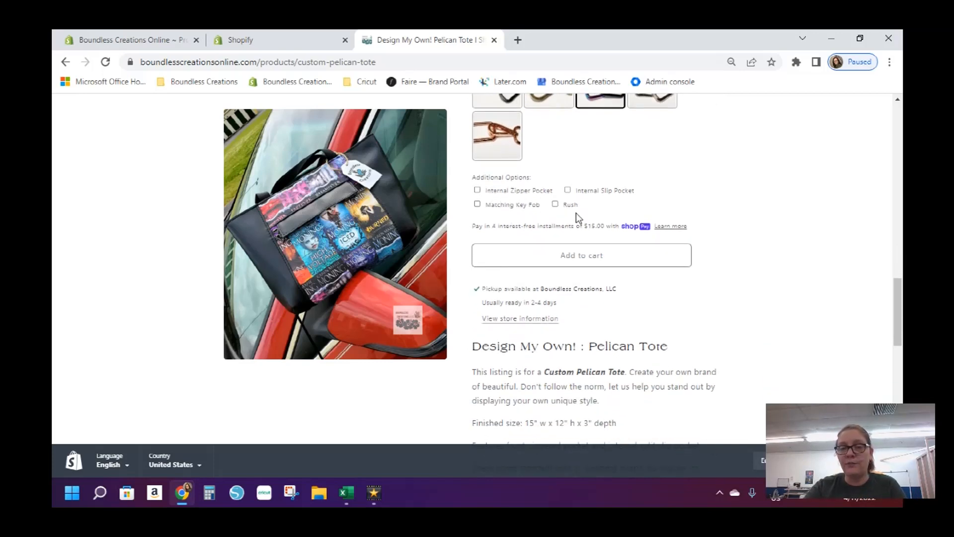
pyautogui.click(520, 193)
pyautogui.click(498, 210)
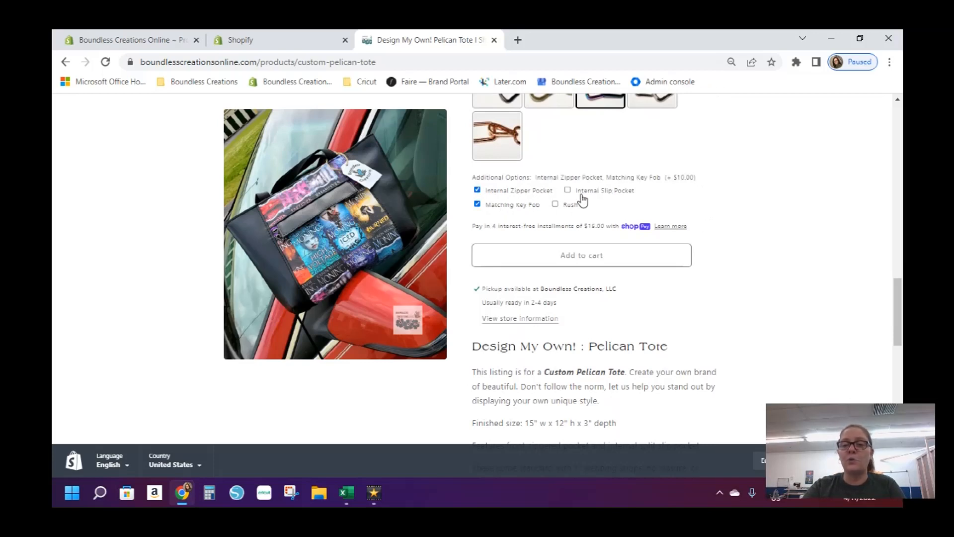
pyautogui.click(579, 194)
pyautogui.click(567, 214)
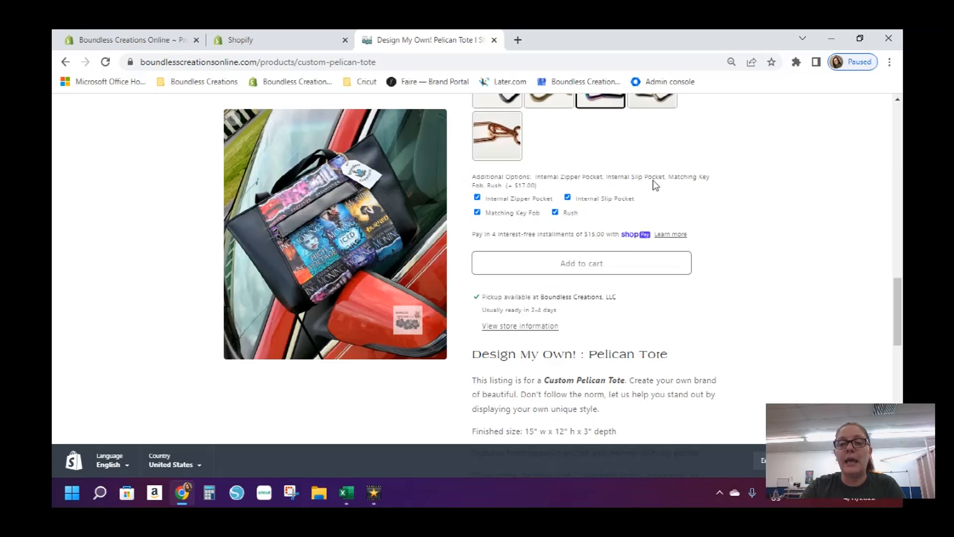
# Examine the Pelican Tote's description and custom order information, plus the price and opening instructions of the listing.
pyautogui.scroll(-3, 544, 164)
pyautogui.scroll(1, 900, 269)
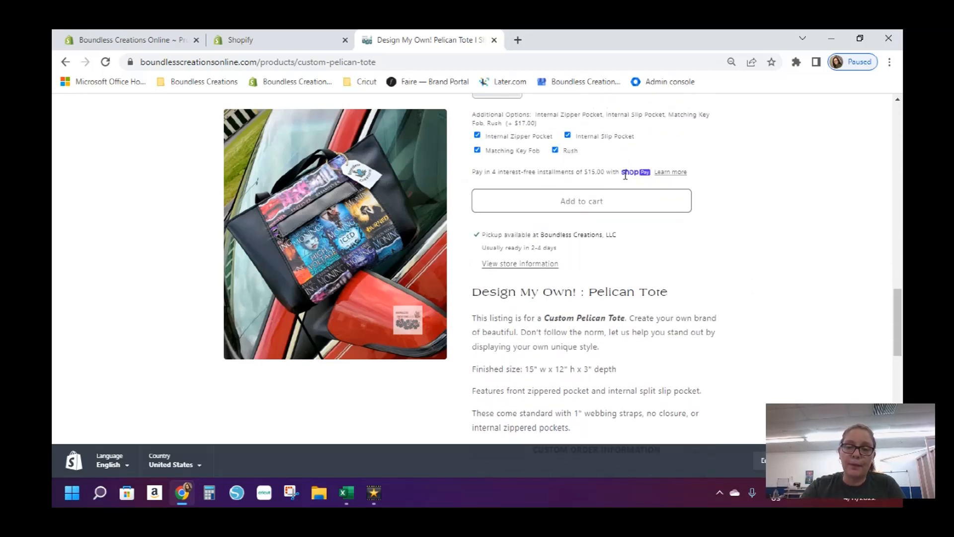
pyautogui.scroll(-1, 651, 268)
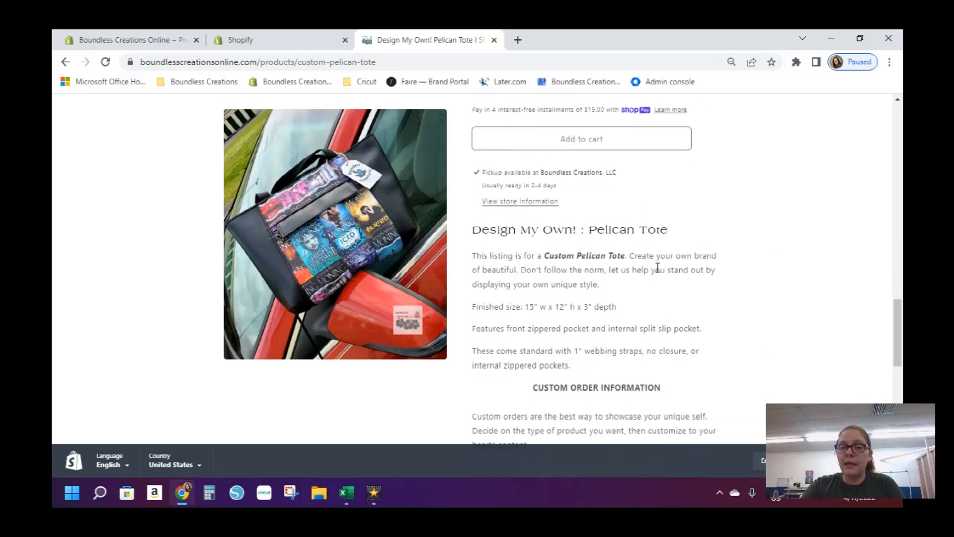
pyautogui.scroll(-1, 657, 268)
pyautogui.scroll(1, 746, 277)
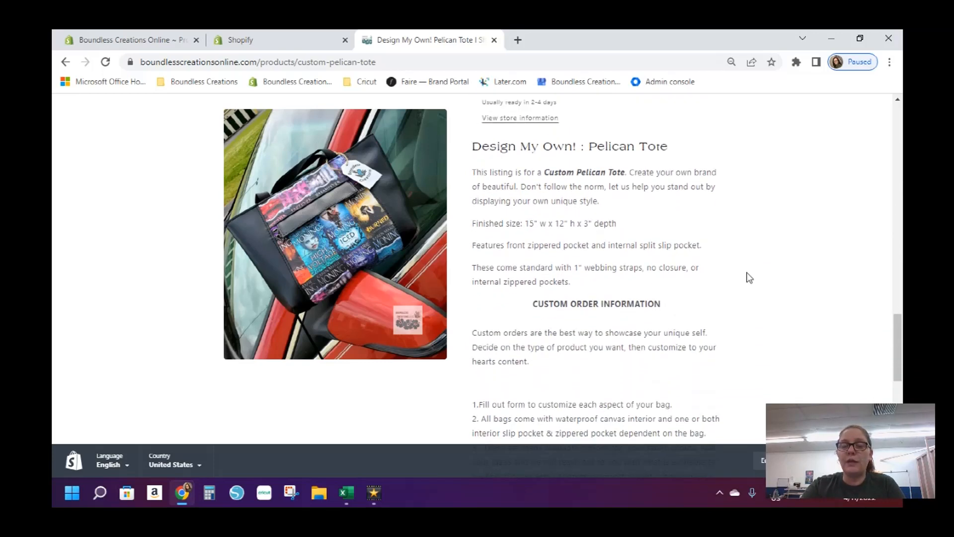
pyautogui.scroll(-3, 748, 276)
pyautogui.scroll(2, 745, 274)
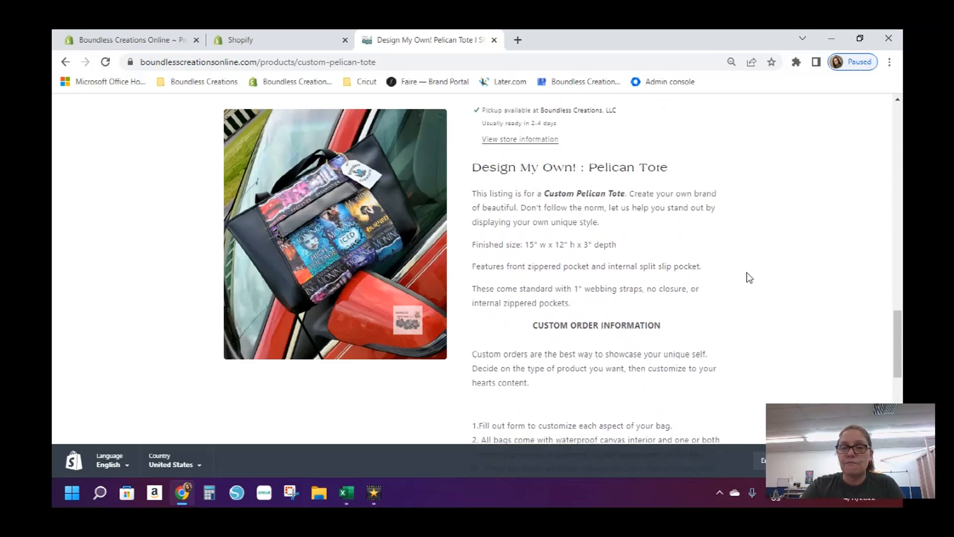
pyautogui.scroll(-4, 726, 311)
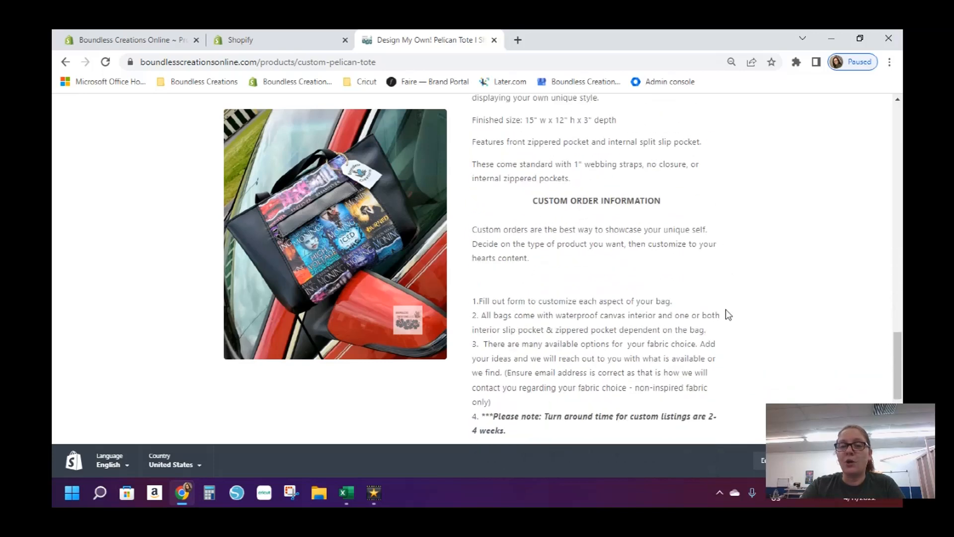
pyautogui.scroll(-1, 726, 314)
pyautogui.scroll(12, 725, 315)
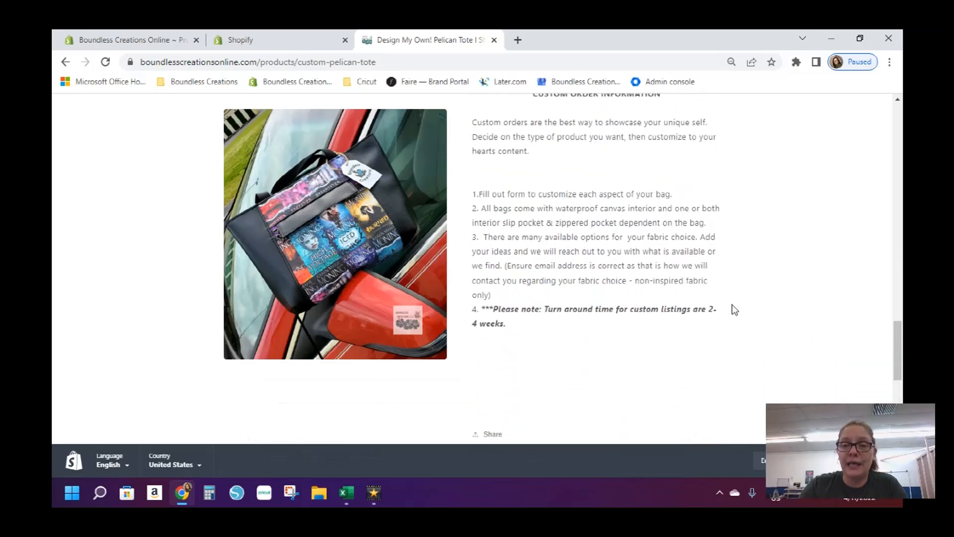
pyautogui.scroll(10, 729, 304)
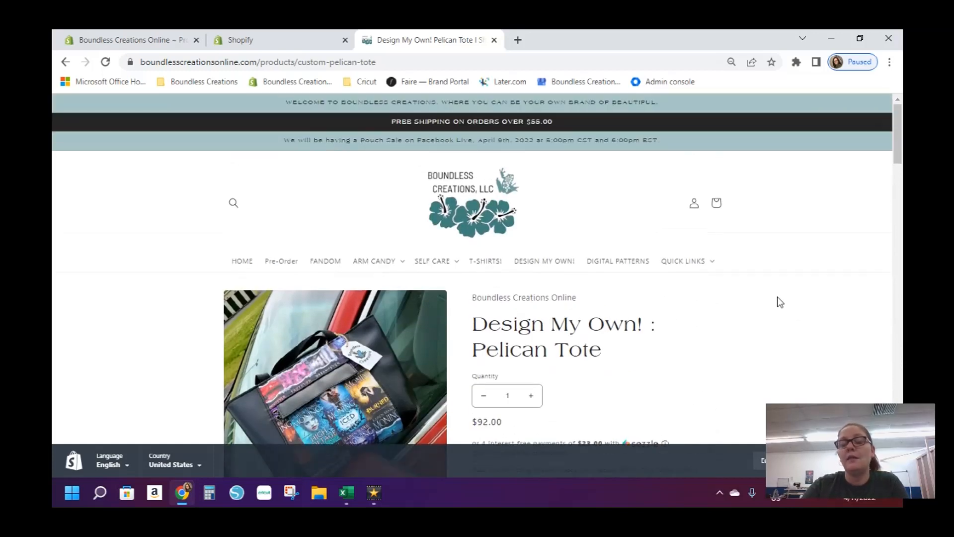
pyautogui.scroll(-4, 770, 303)
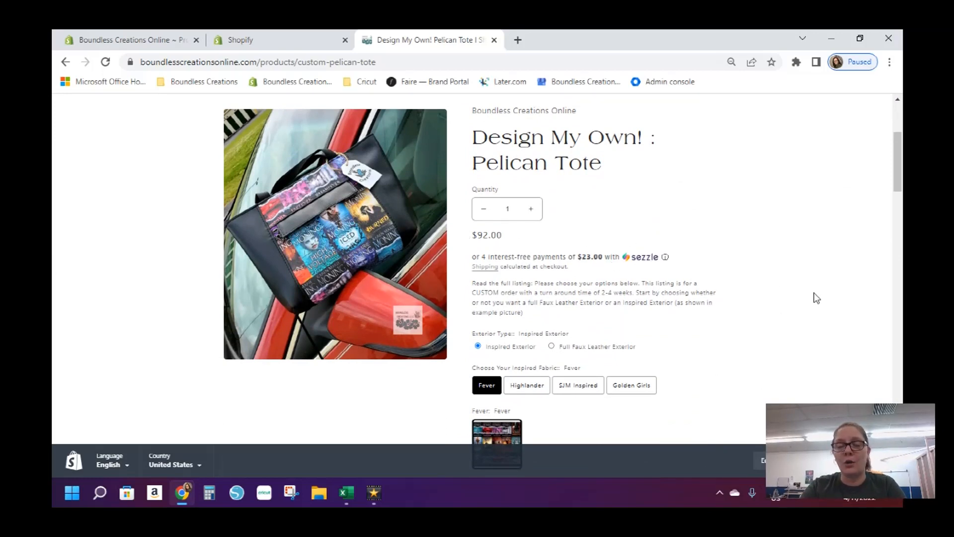
pyautogui.scroll(-4, 815, 292)
pyautogui.scroll(4, 817, 292)
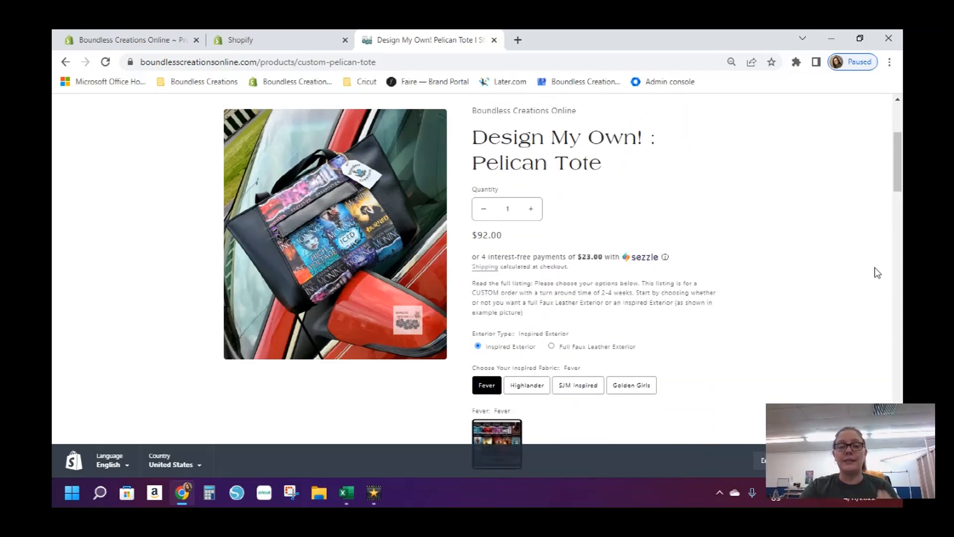
# Switch to the Shopify admin and open the Variant Option Product Options app from the installed apps.
pyautogui.click(256, 36)
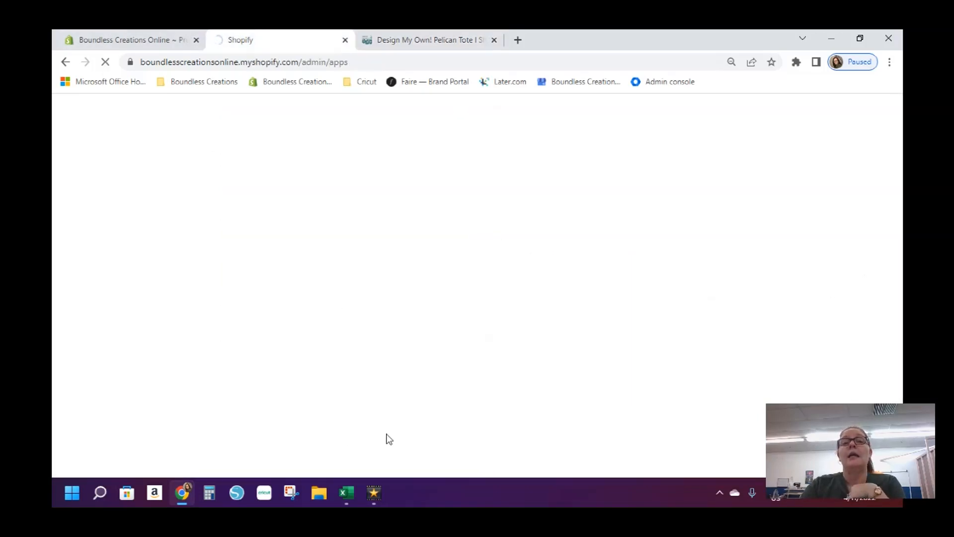
pyautogui.scroll(-10, 390, 433)
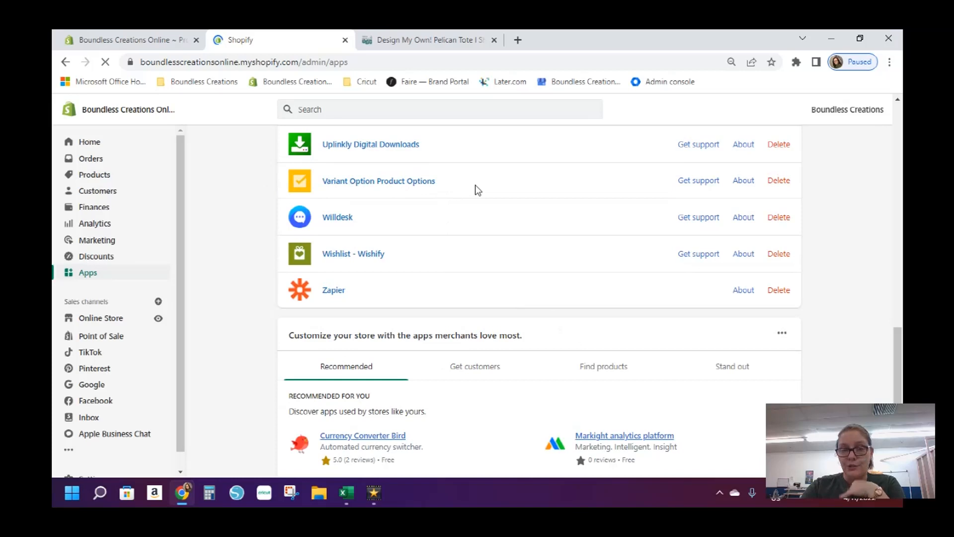
pyautogui.scroll(-10, 548, 319)
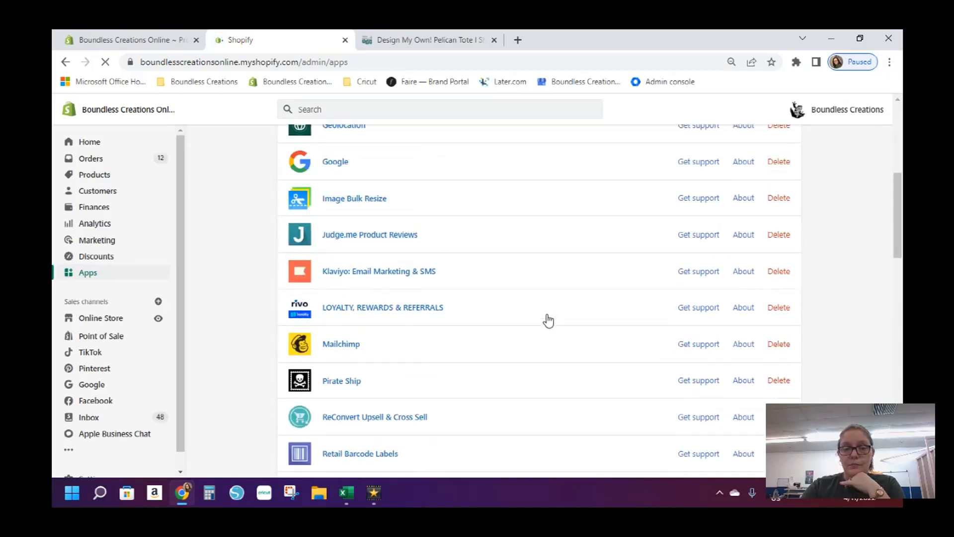
pyautogui.scroll(-5, 548, 320)
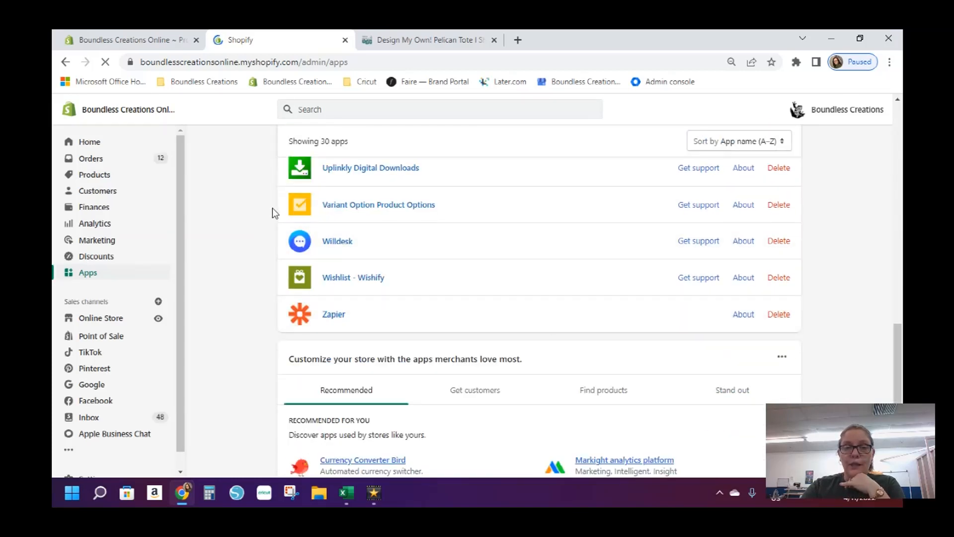
pyautogui.moveTo(269, 206); pyautogui.dragTo(463, 212)
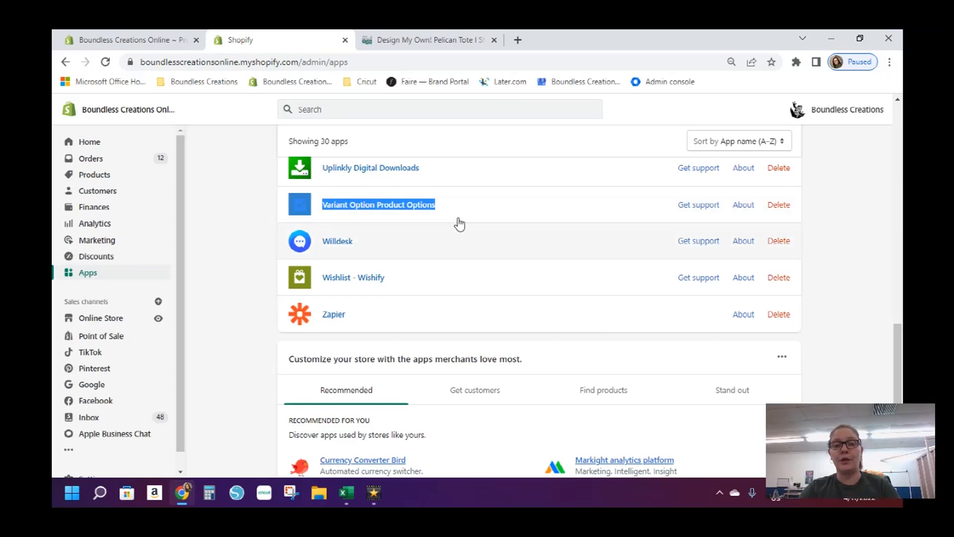
pyautogui.click(379, 208)
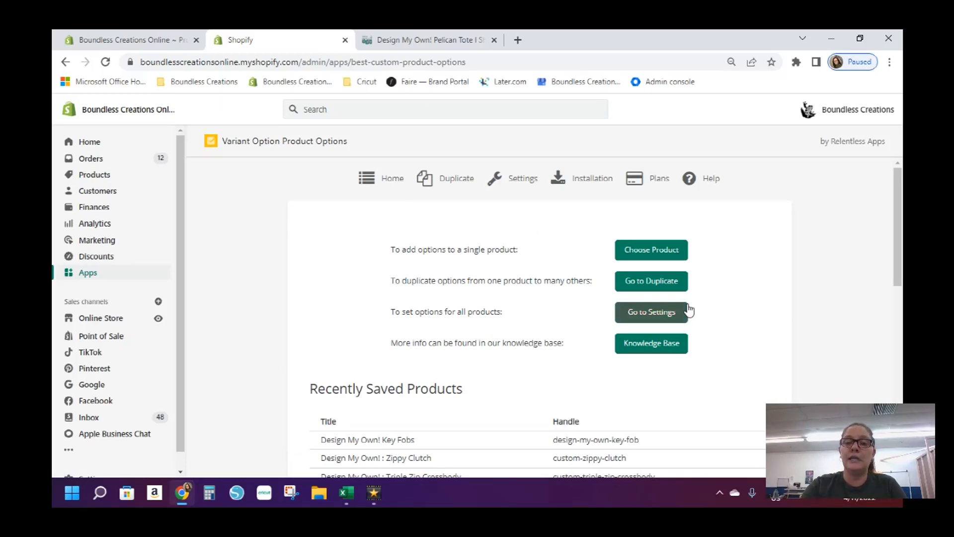
# Look through the Recently Saved Products and open the Design My Own! Key Fobs entry, returning to the app's home page.
pyautogui.scroll(-5, 723, 285)
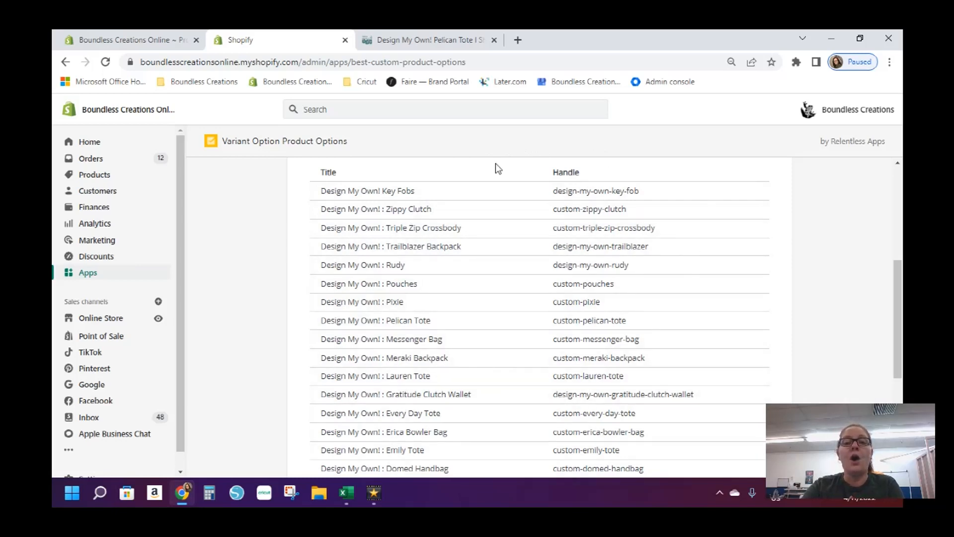
pyautogui.scroll(-2, 507, 367)
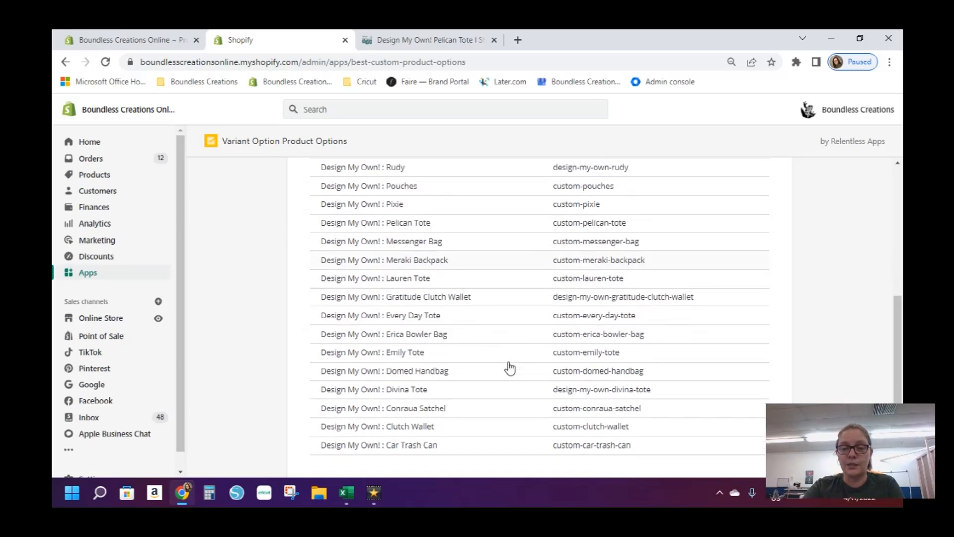
pyautogui.scroll(3, 510, 368)
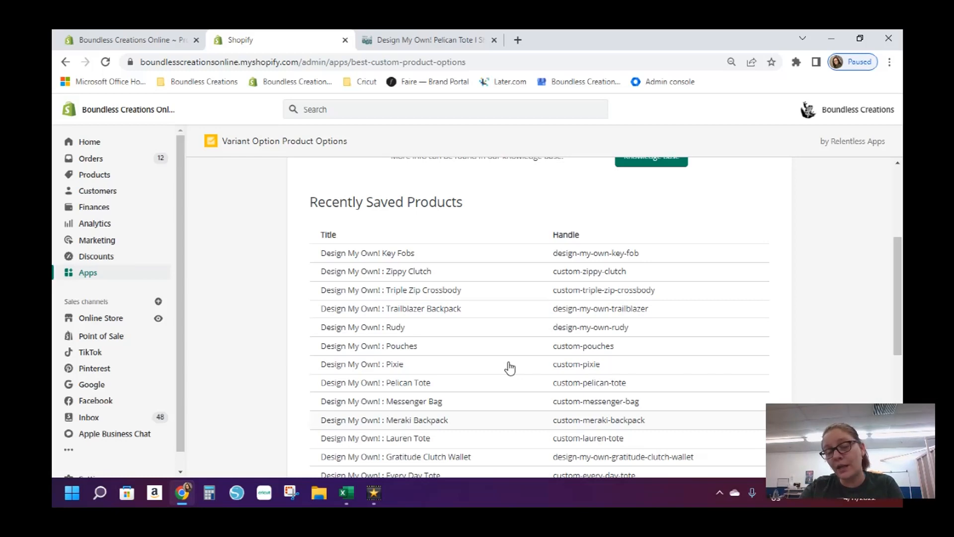
pyautogui.scroll(4, 510, 368)
pyautogui.scroll(-3, 510, 368)
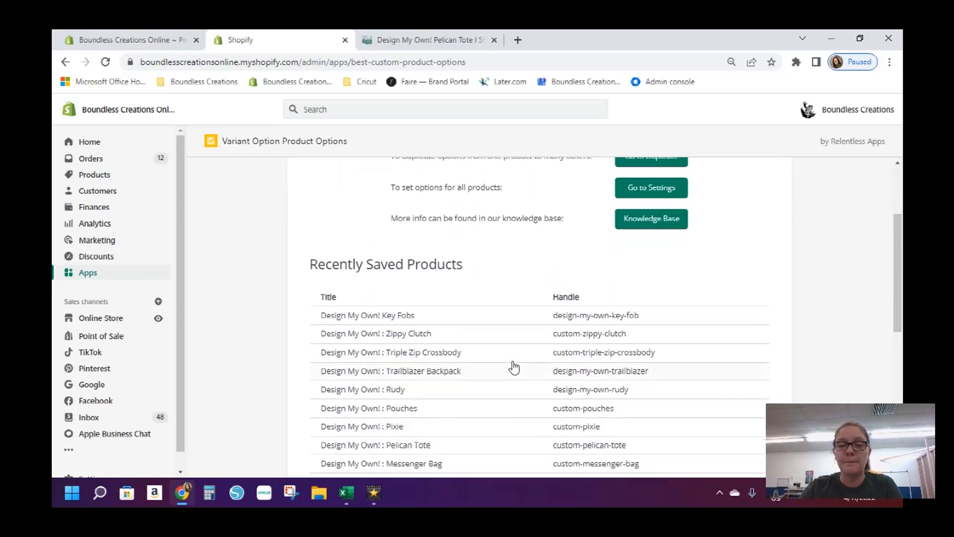
pyautogui.click(388, 318)
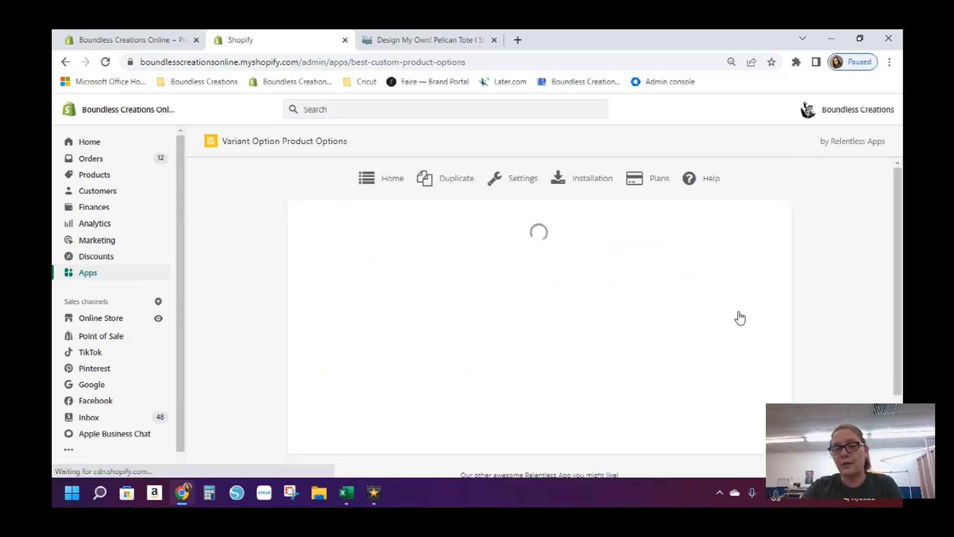
pyautogui.click(375, 181)
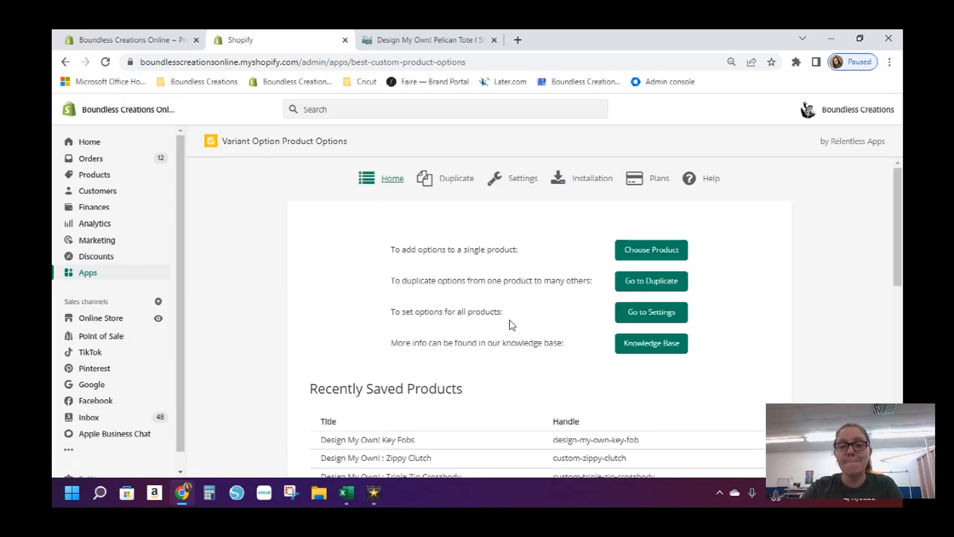
# View the saved options of the Design My Own! : Pelican Tote and return to the app's home page.
pyautogui.scroll(-5, 512, 325)
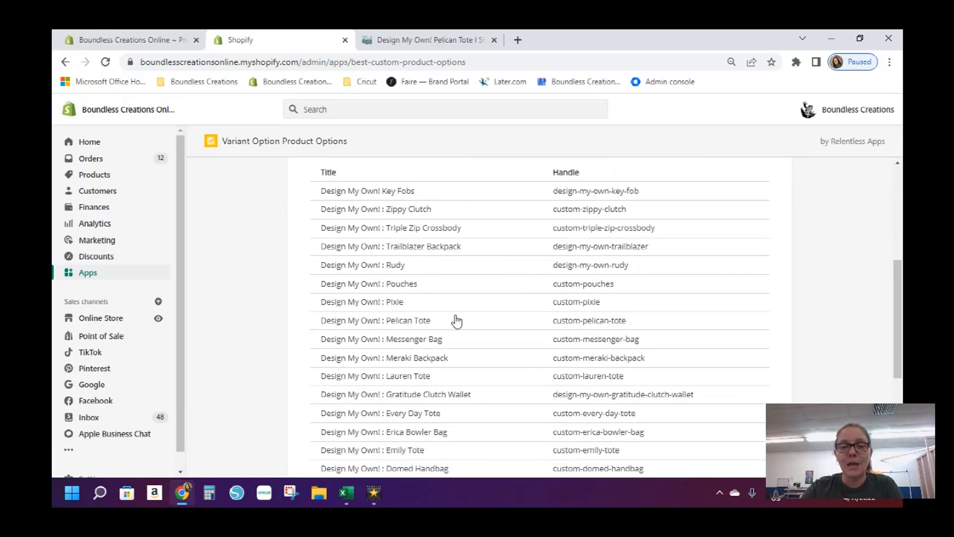
pyautogui.click(389, 326)
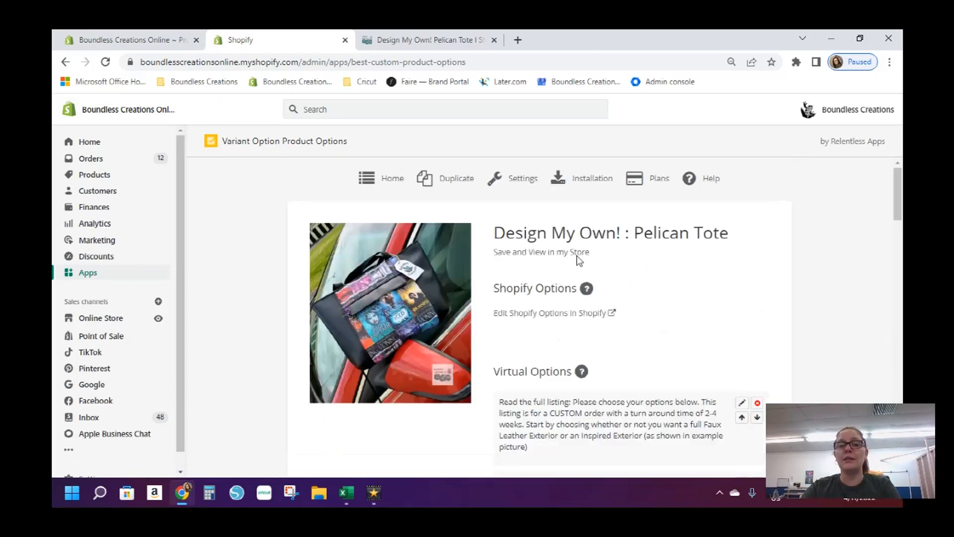
pyautogui.click(392, 180)
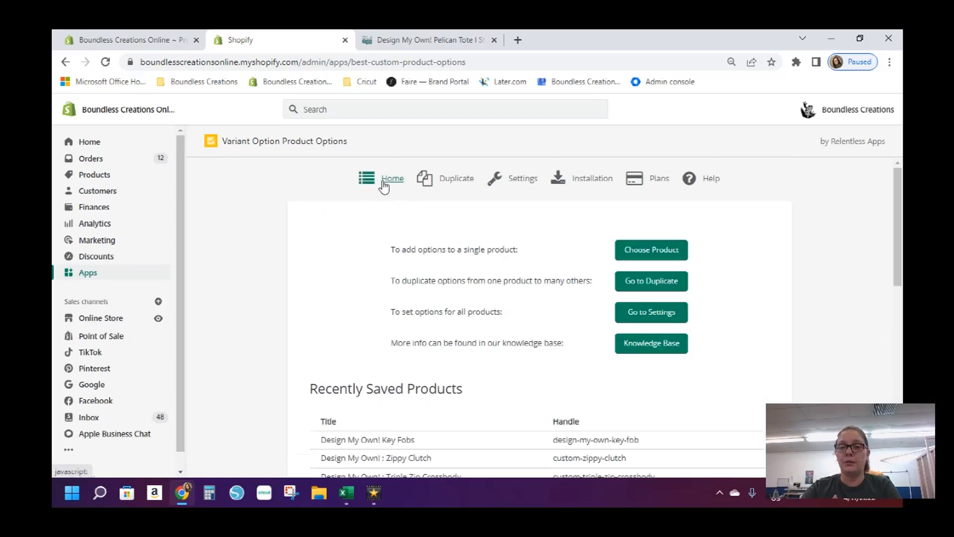
# Search the product picker for "design my own" and choose Design My Own! : Pelican Tote to load its options.
pyautogui.click(654, 257)
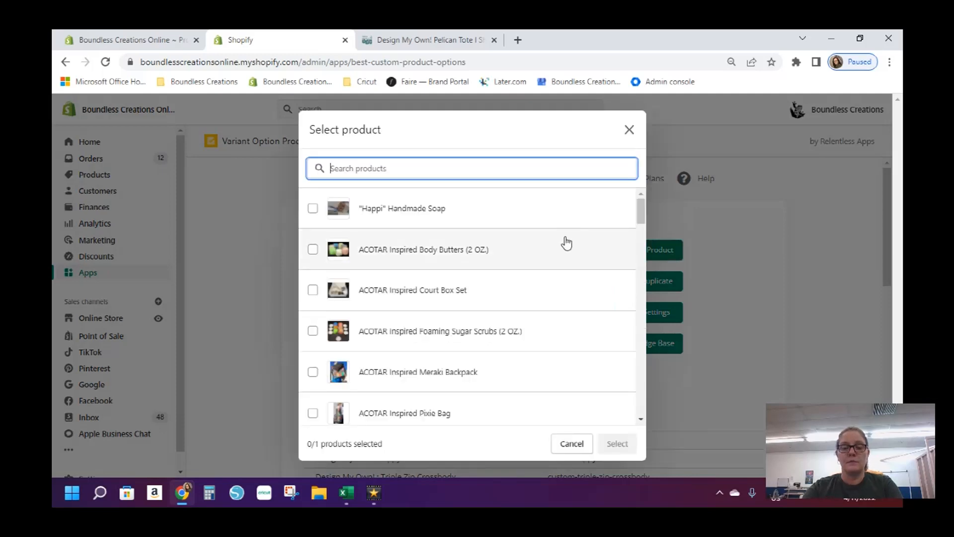
pyautogui.write('design ')
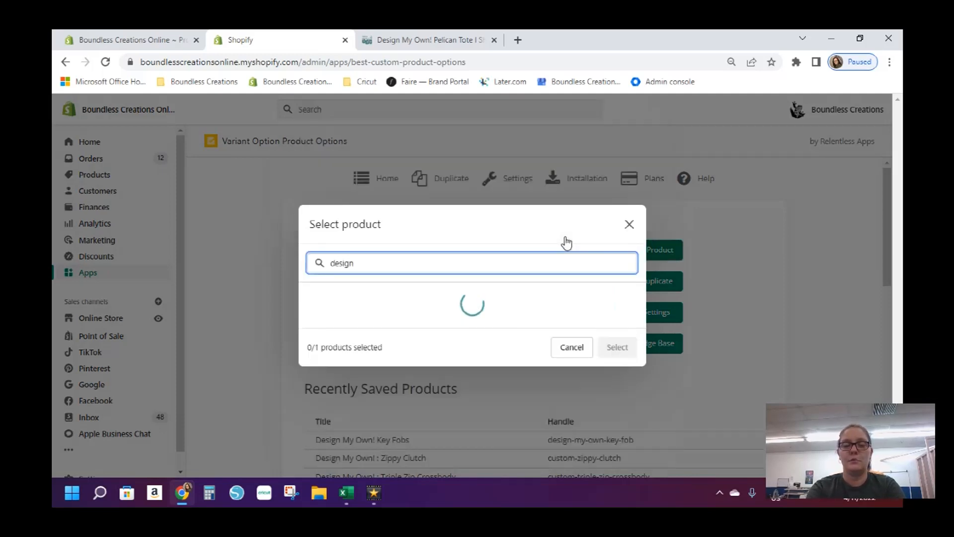
pyautogui.write('my own')
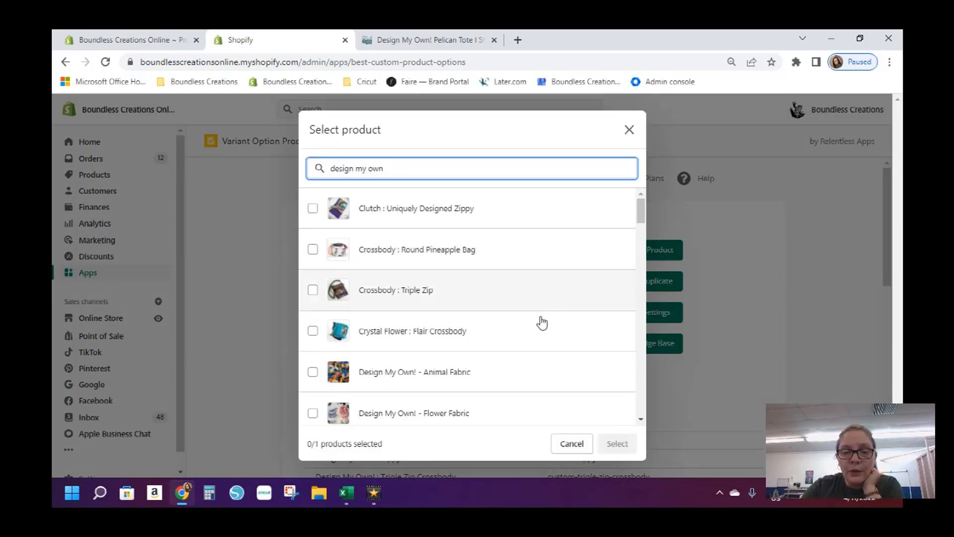
pyautogui.scroll(-5, 506, 376)
pyautogui.scroll(-8, 508, 376)
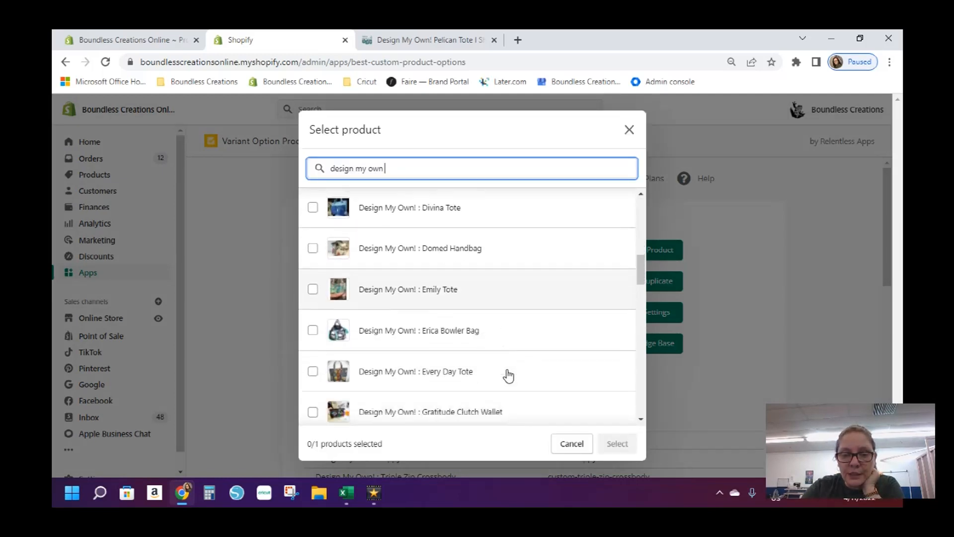
pyautogui.scroll(-1, 508, 377)
pyautogui.click(444, 348)
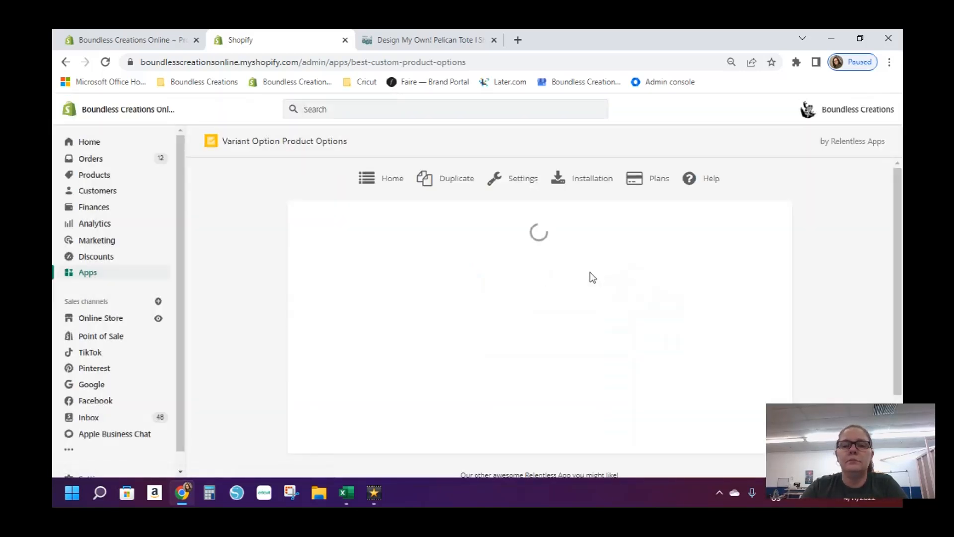
# Examine the Pelican Tote's virtual options, from the exterior type to the Fever, Highlander, SJM Inspired and Golden Girls fabric swatches.
pyautogui.scroll(-5, 781, 305)
pyautogui.scroll(-9, 780, 304)
pyautogui.scroll(-12, 778, 309)
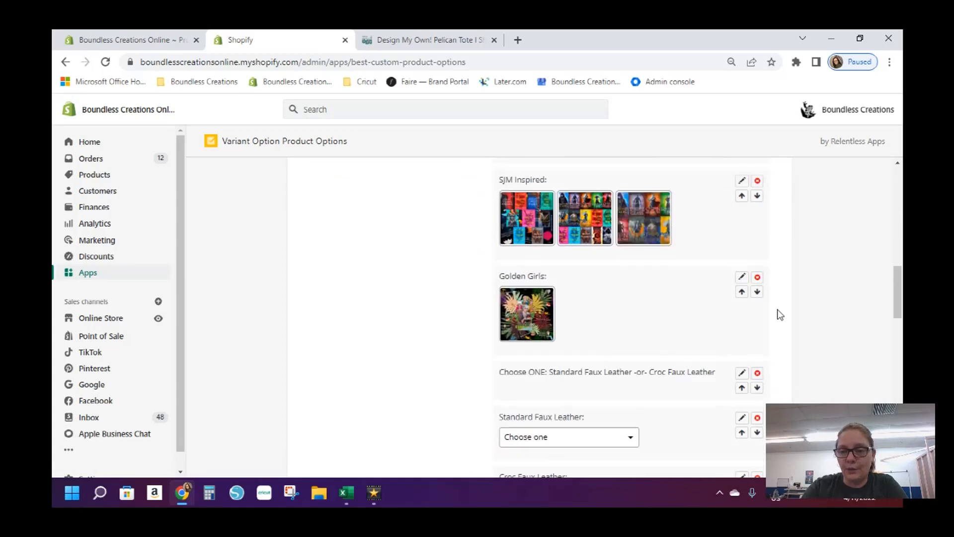
pyautogui.scroll(10, 778, 309)
pyautogui.scroll(13, 780, 318)
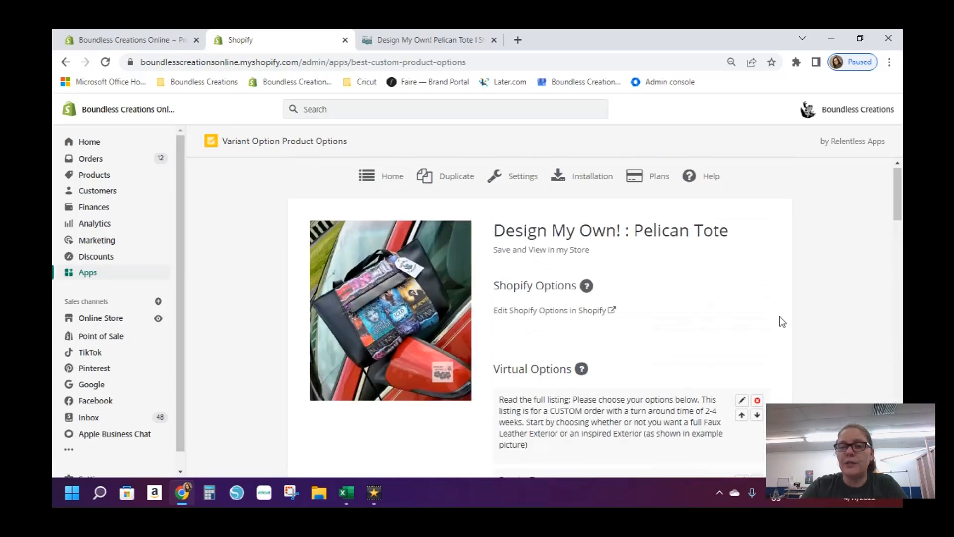
pyautogui.scroll(-5, 780, 318)
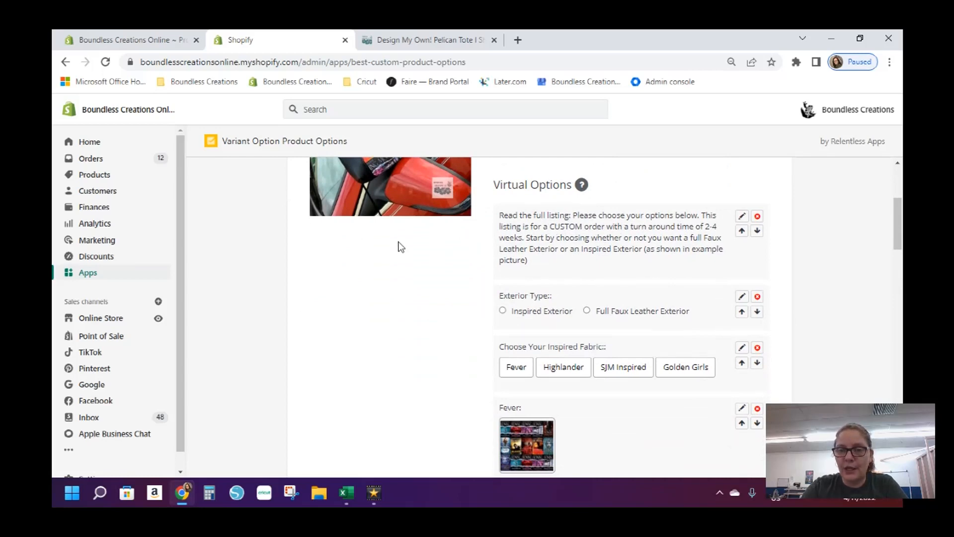
pyautogui.scroll(-3, 571, 224)
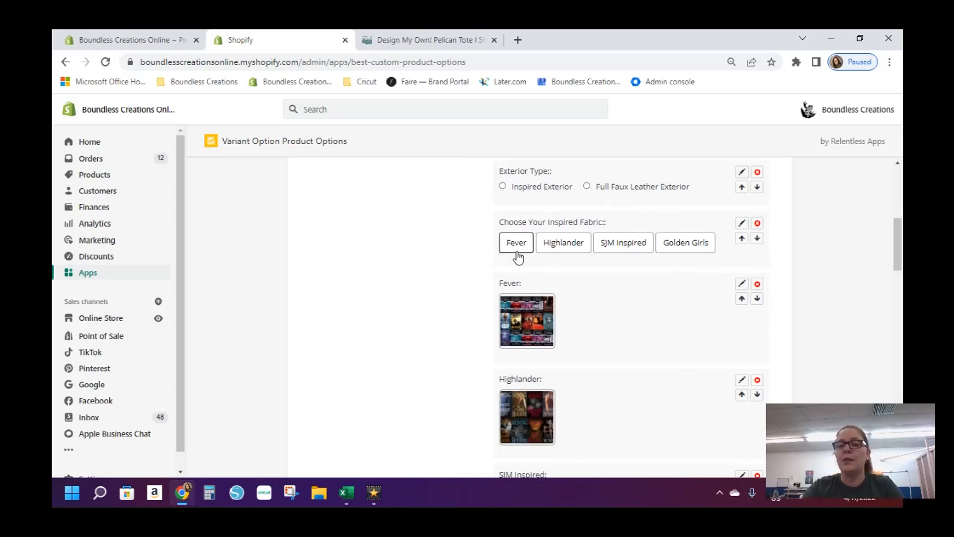
pyautogui.scroll(-1, 695, 312)
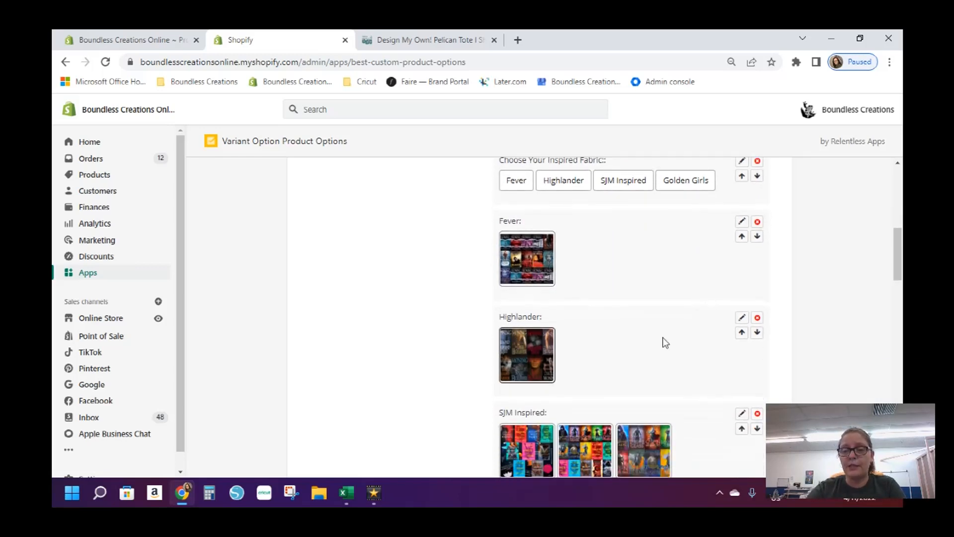
pyautogui.scroll(-4, 684, 317)
pyautogui.scroll(2, 684, 317)
pyautogui.scroll(3, 685, 317)
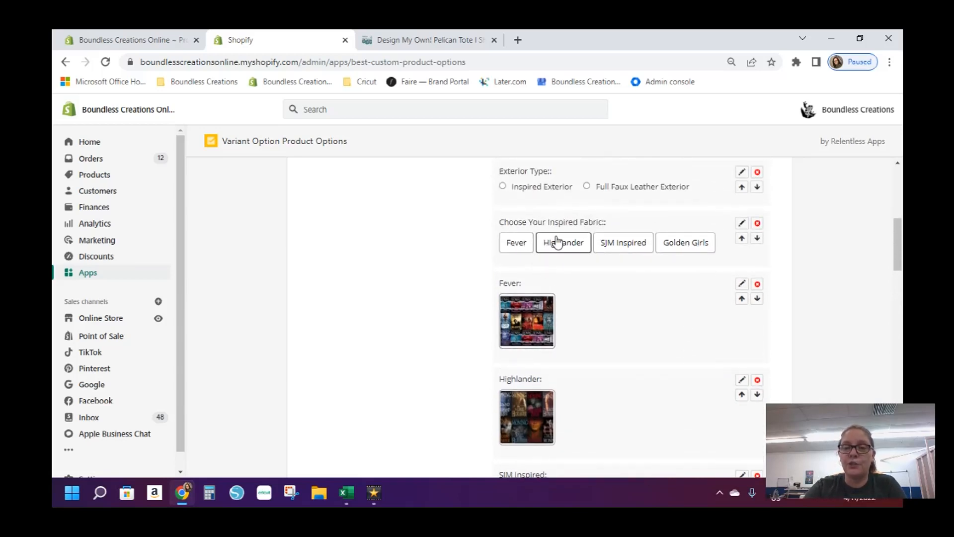
# View the type, values and price add-ons of the Croc Faux Leather option and close its settings without changes.
pyautogui.scroll(-7, 612, 333)
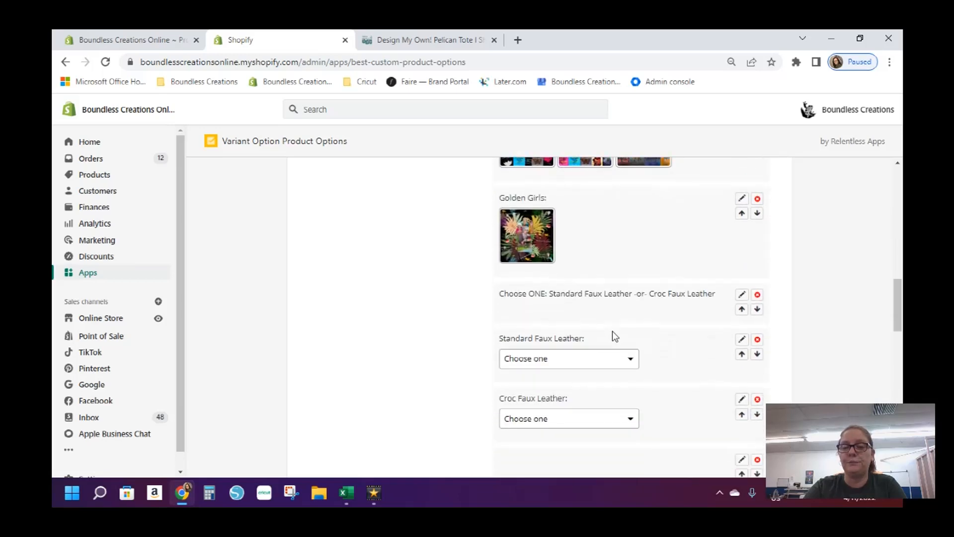
pyautogui.scroll(-1, 614, 330)
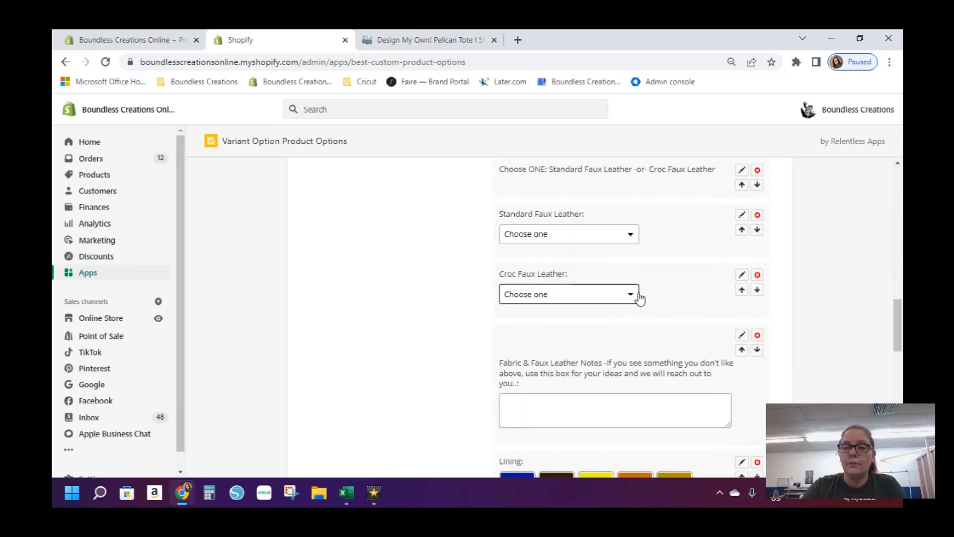
pyautogui.click(740, 276)
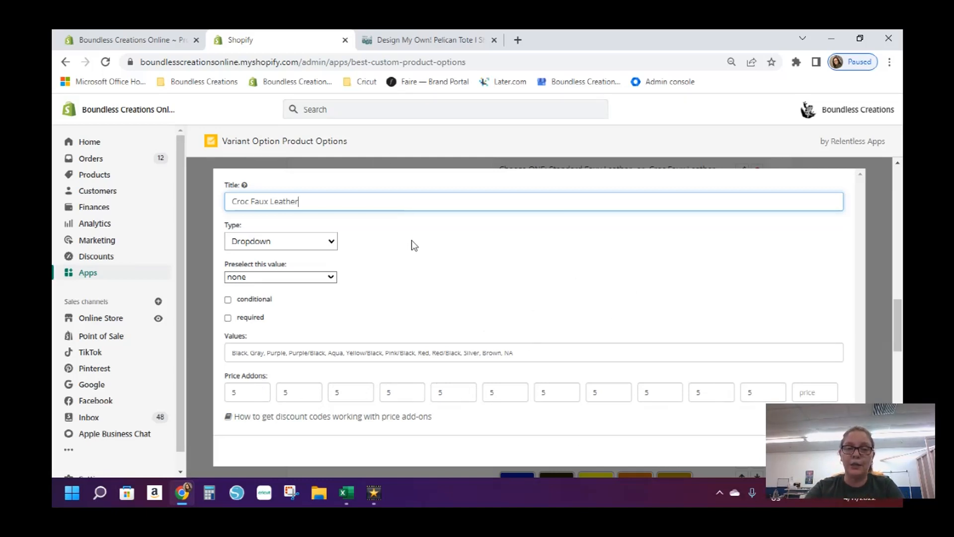
pyautogui.press('Escape')
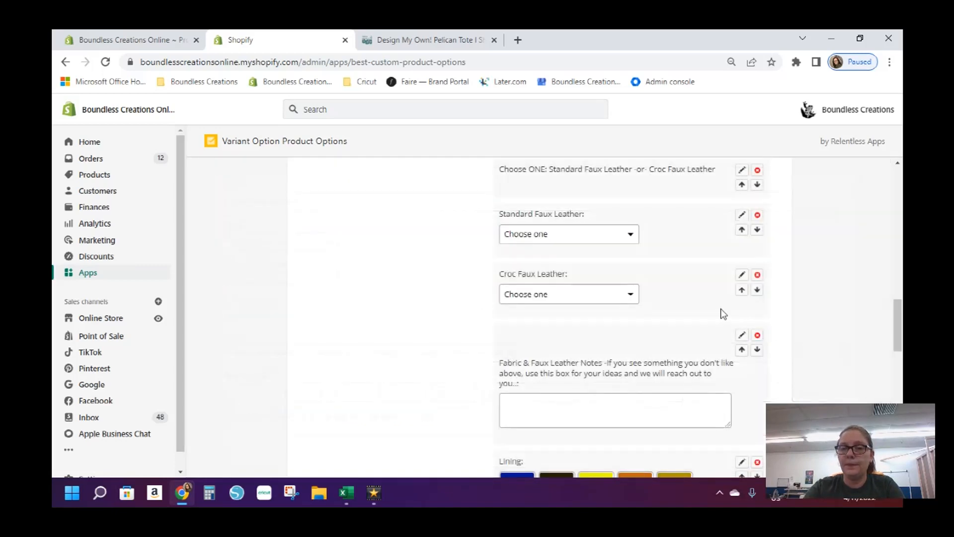
# Review the conditional rule, values and price add-ons of the Choose Your Inspired Fabric option, leaving its settings without changes.
pyautogui.scroll(7, 720, 314)
pyautogui.scroll(3, 765, 284)
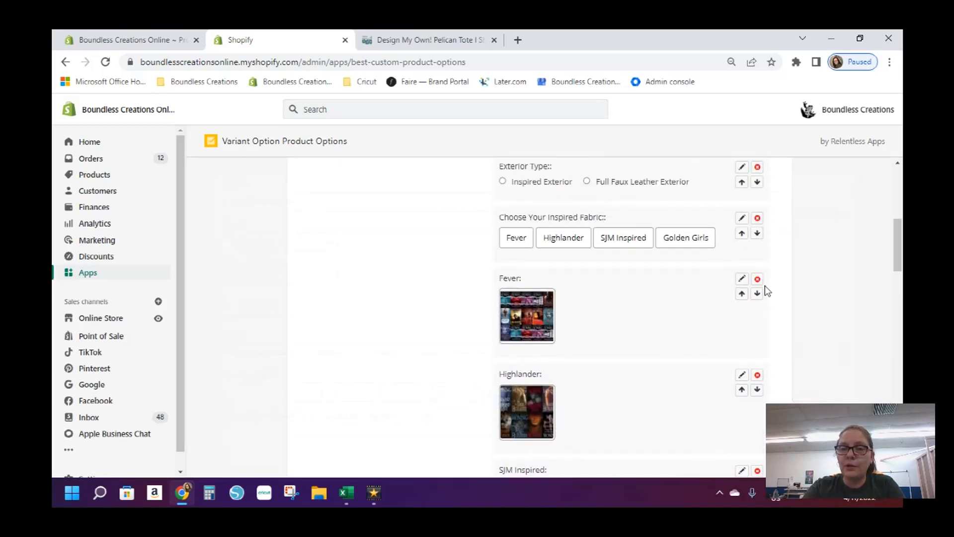
pyautogui.click(741, 223)
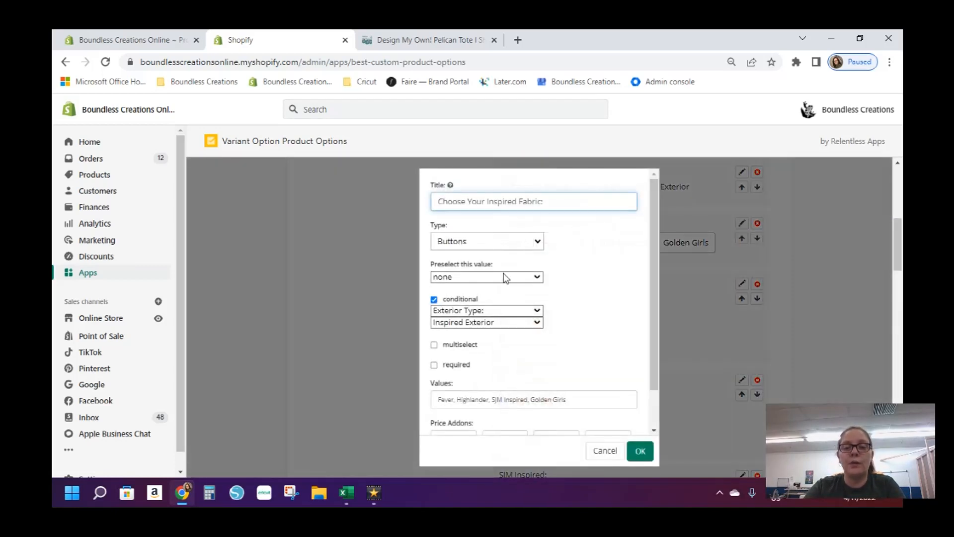
pyautogui.scroll(-1, 536, 345)
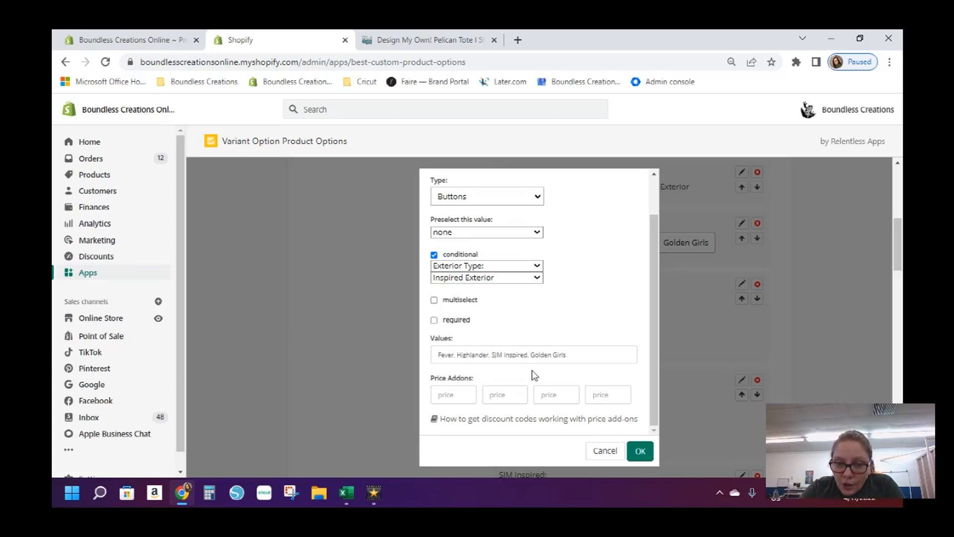
pyautogui.scroll(2, 532, 370)
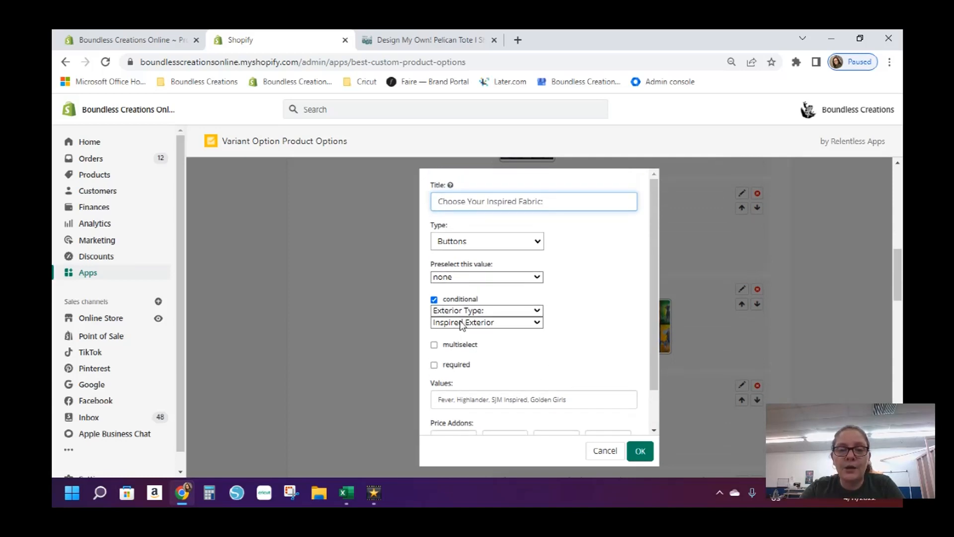
pyautogui.scroll(-2, 462, 324)
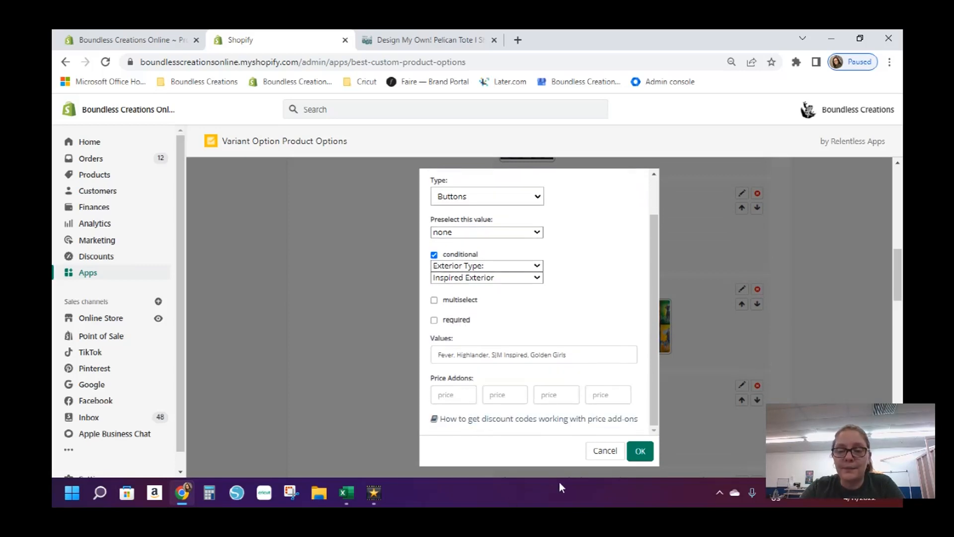
pyautogui.click(598, 451)
# Review the remaining options from faux leather and lining to pockets, hardware and additional options, and save the Pelican Tote's settings.
pyautogui.scroll(-5, 613, 424)
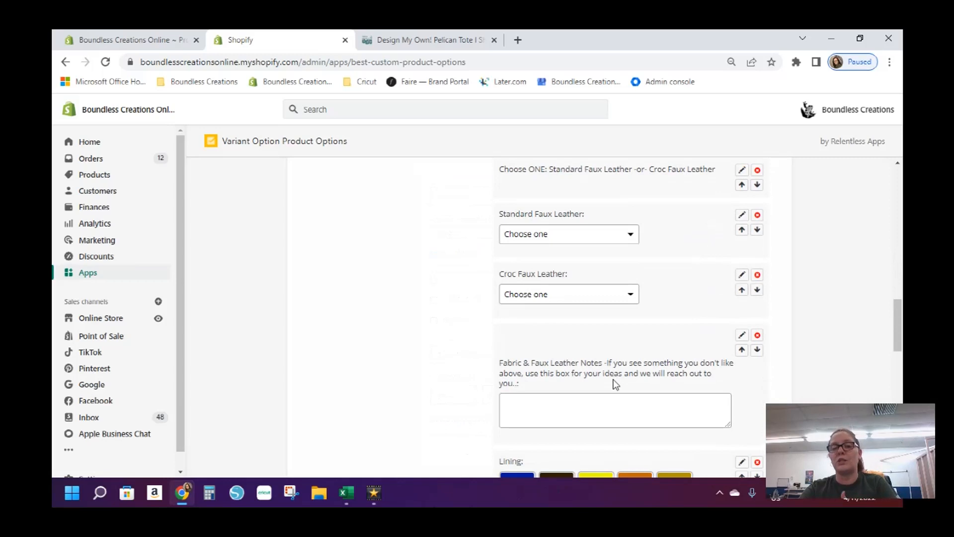
pyautogui.scroll(-1, 615, 384)
pyautogui.scroll(-2, 615, 387)
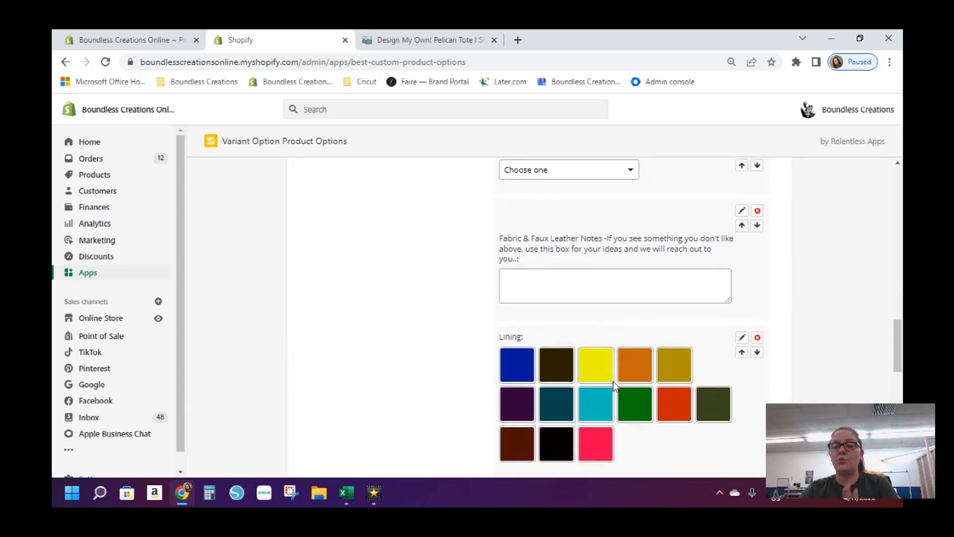
pyautogui.scroll(-1, 608, 398)
pyautogui.scroll(-5, 608, 412)
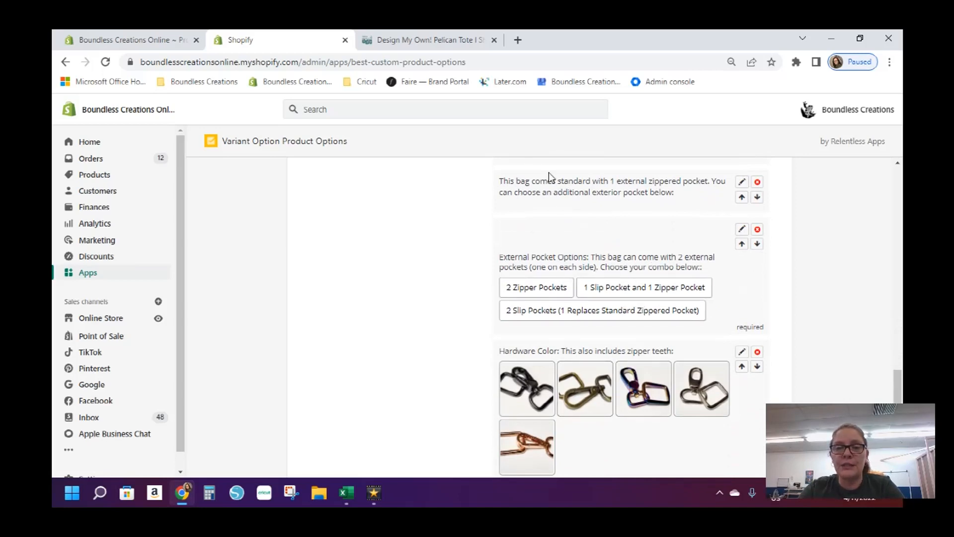
pyautogui.scroll(-5, 581, 271)
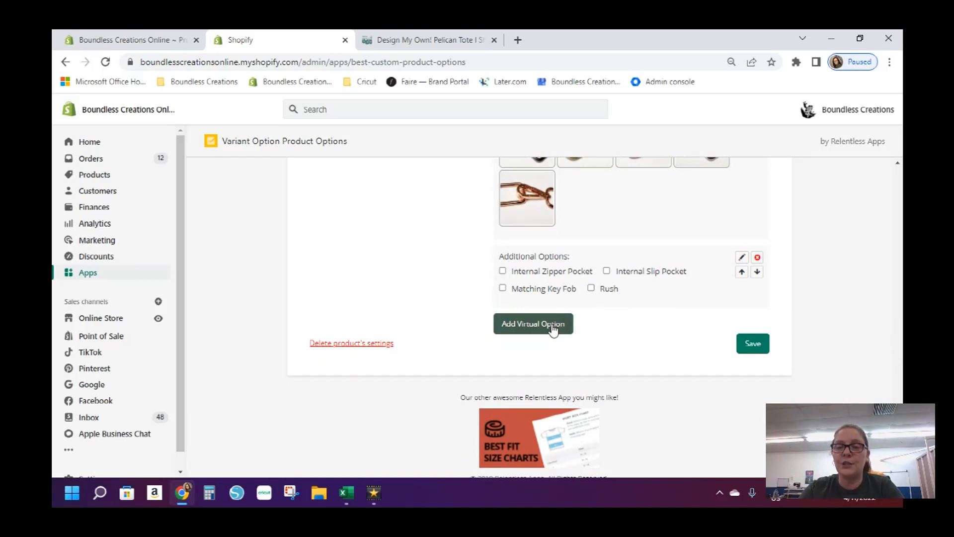
pyautogui.click(753, 344)
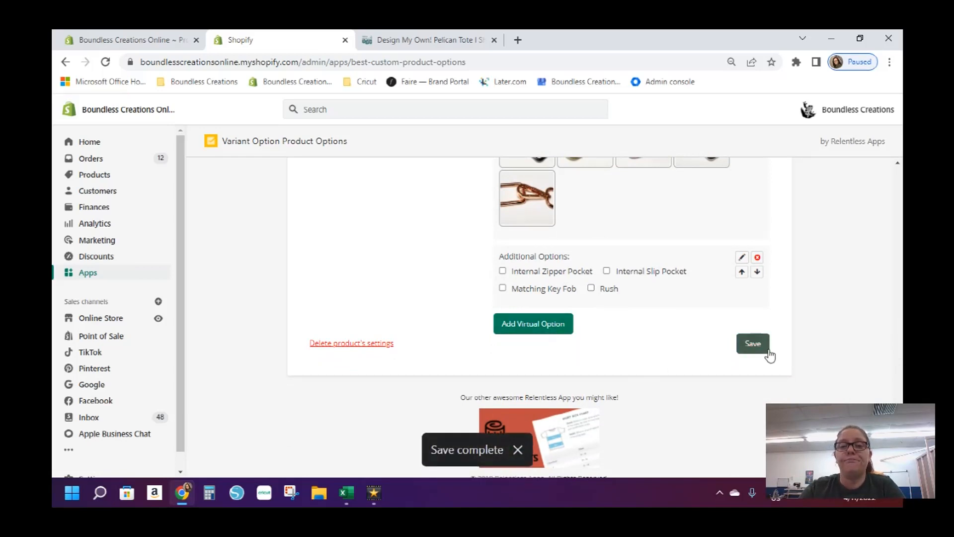
# Return to the app's home page and look through the Recently Saved Products list.
pyautogui.scroll(20, 770, 355)
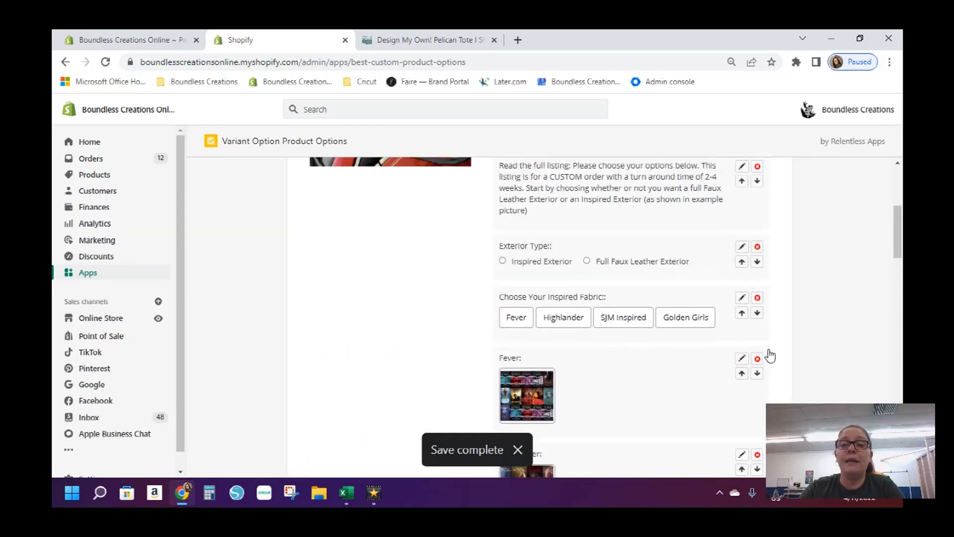
pyautogui.click(362, 180)
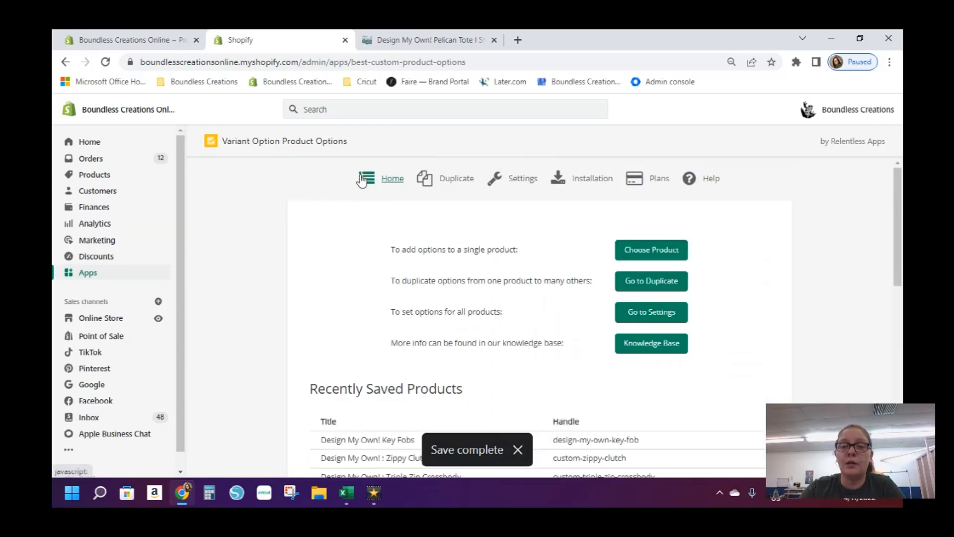
pyautogui.scroll(-5, 741, 367)
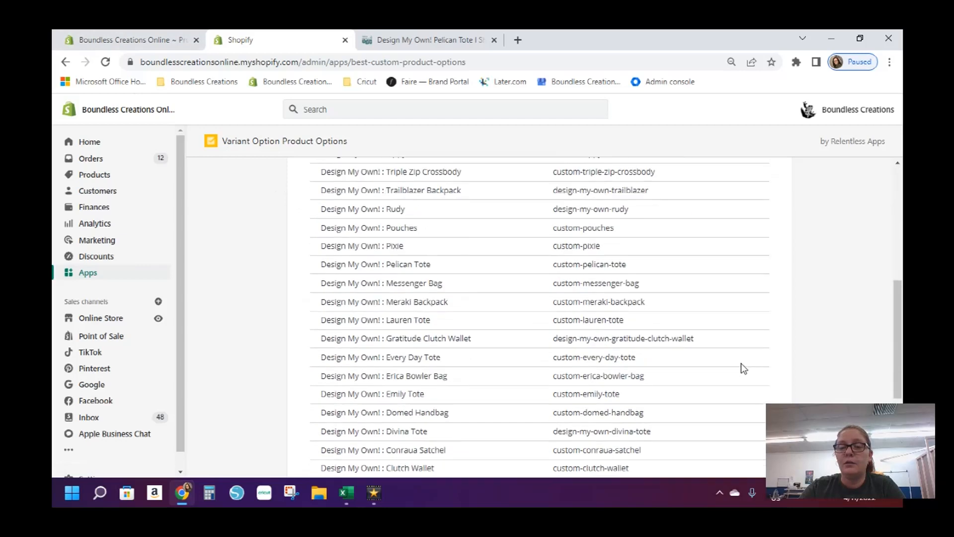
pyautogui.scroll(1, 738, 377)
# Switch to the Pelican Tote's storefront page and review its customization options, description and custom order information.
pyautogui.click(458, 32)
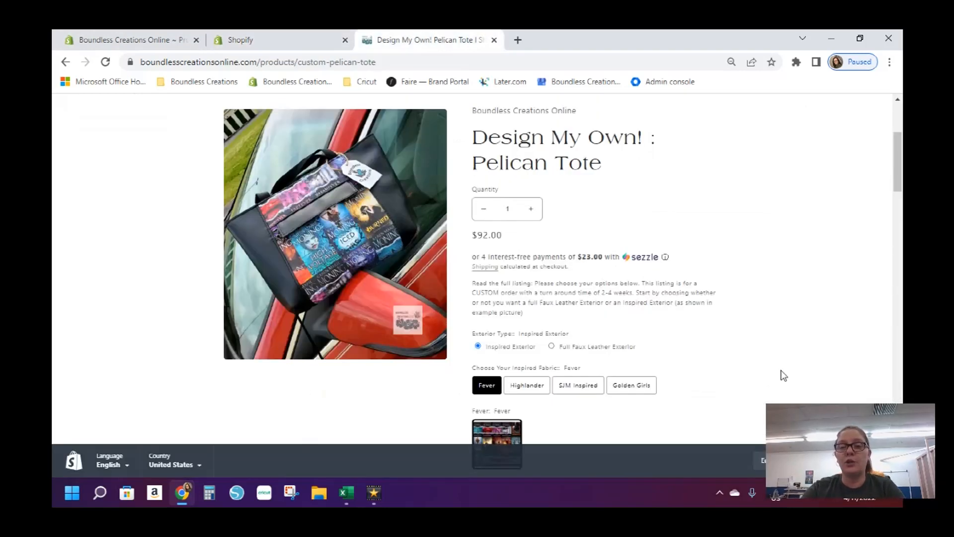
pyautogui.scroll(3, 779, 384)
pyautogui.scroll(-11, 736, 338)
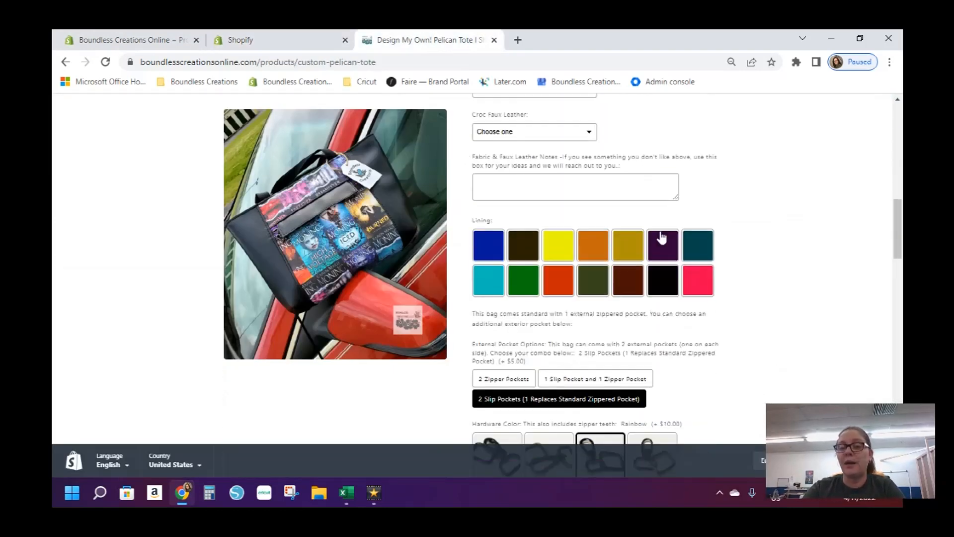
pyautogui.scroll(-10, 698, 294)
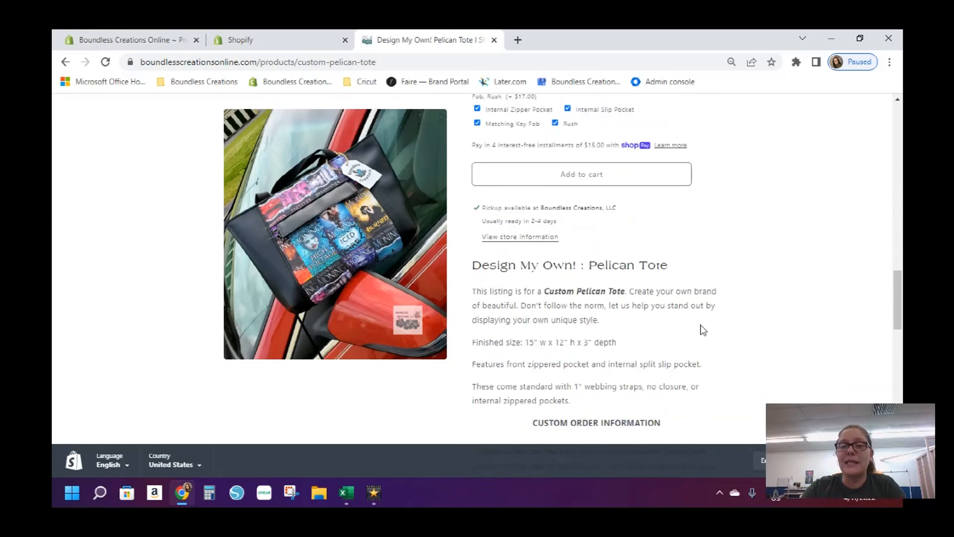
pyautogui.scroll(-3, 721, 324)
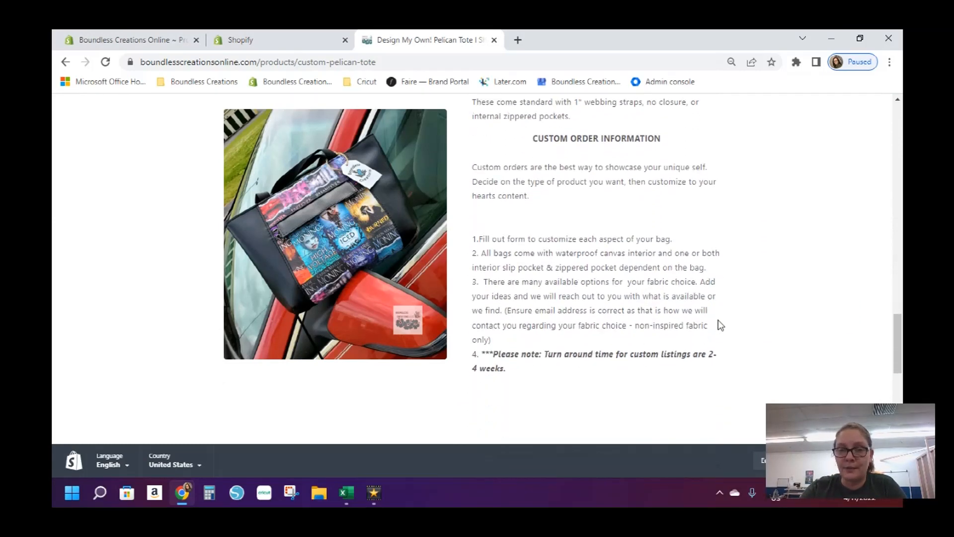
pyautogui.scroll(5, 720, 324)
pyautogui.scroll(15, 720, 325)
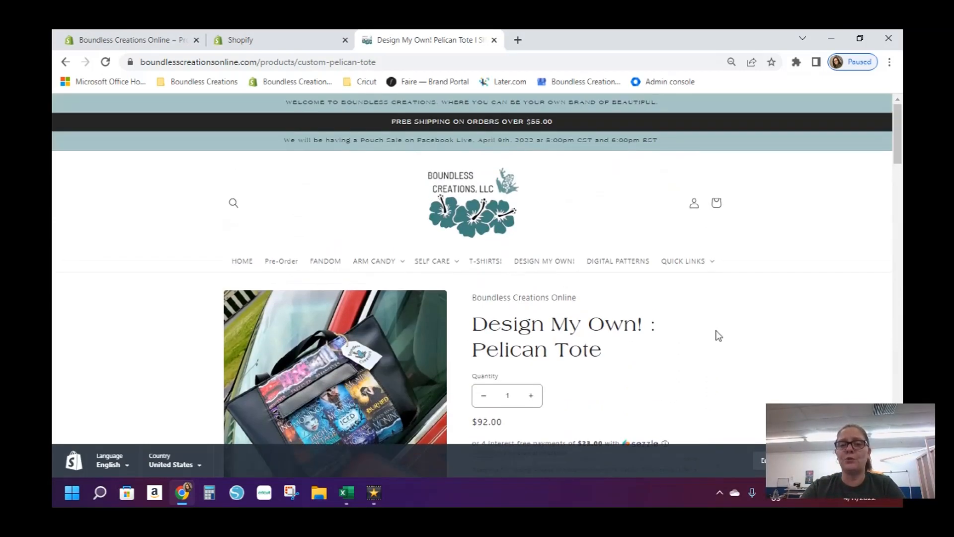
# Switch back to the Shopify admin and look over the Design My Own! entries among the recently saved products.
pyautogui.click(309, 30)
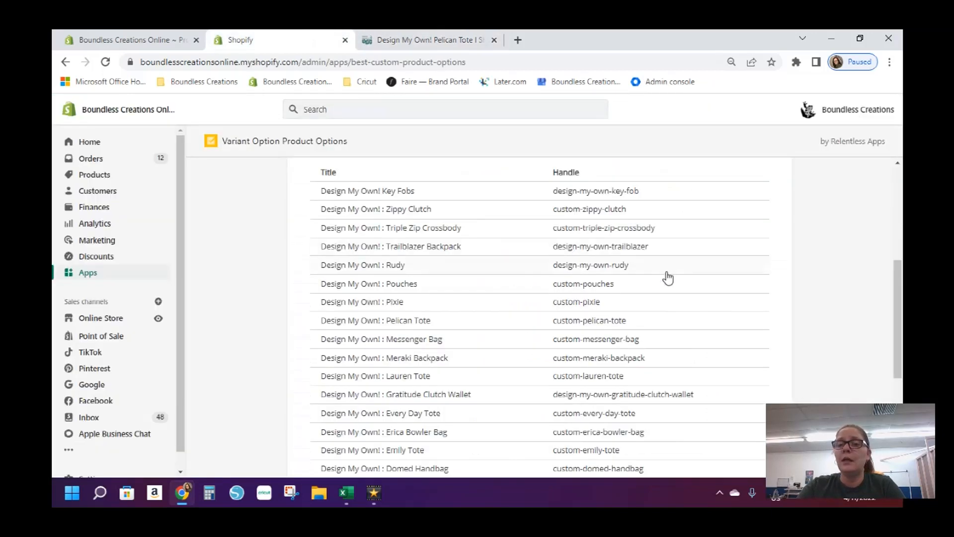
pyautogui.scroll(-6, 671, 370)
pyautogui.scroll(10, 671, 370)
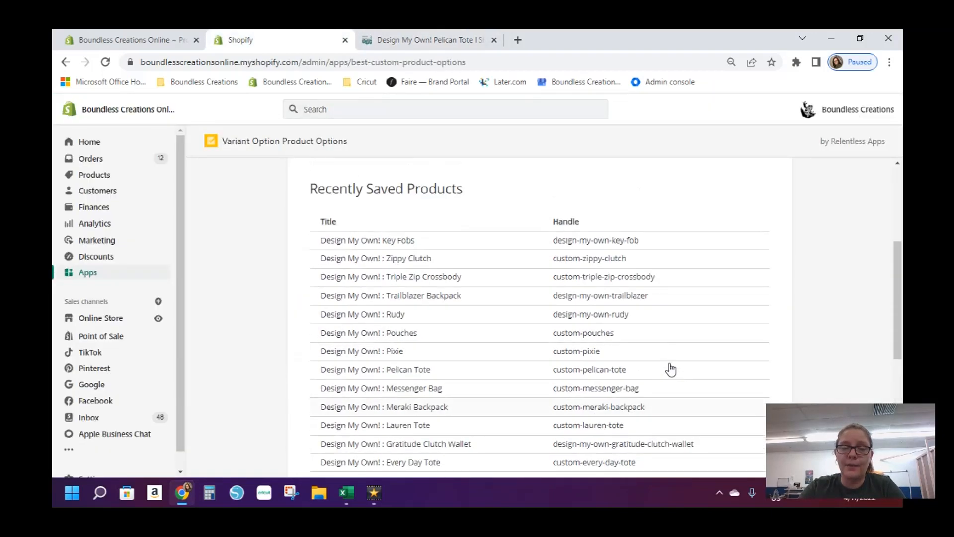
# Go over the options on the app's home page and open the Duplicate feature for copying one product's options to others.
pyautogui.scroll(1, 671, 370)
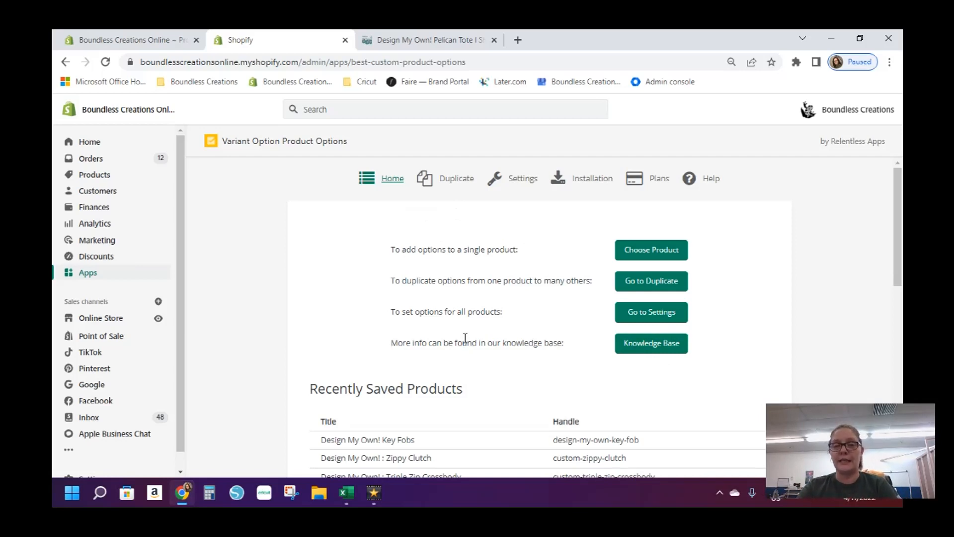
pyautogui.scroll(-2, 465, 338)
pyautogui.scroll(2, 695, 265)
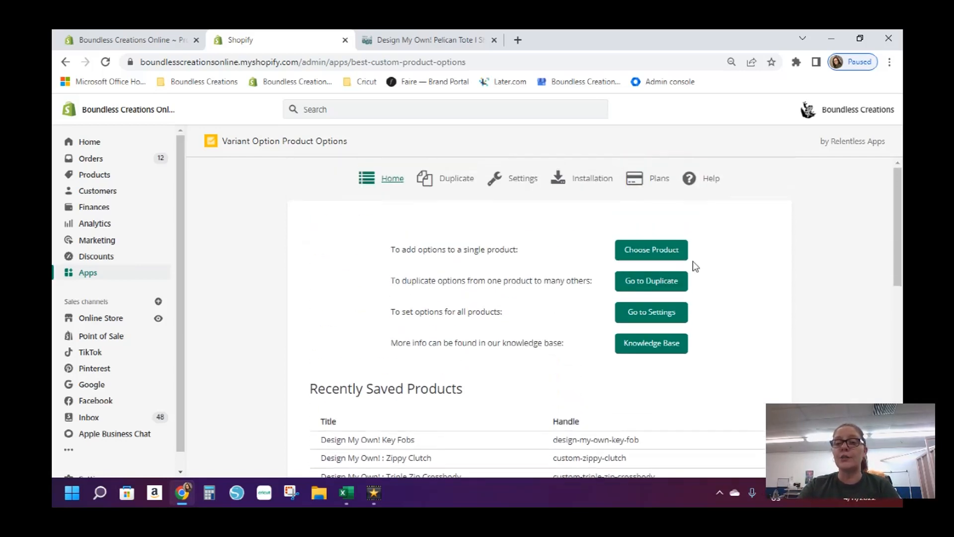
pyautogui.click(664, 293)
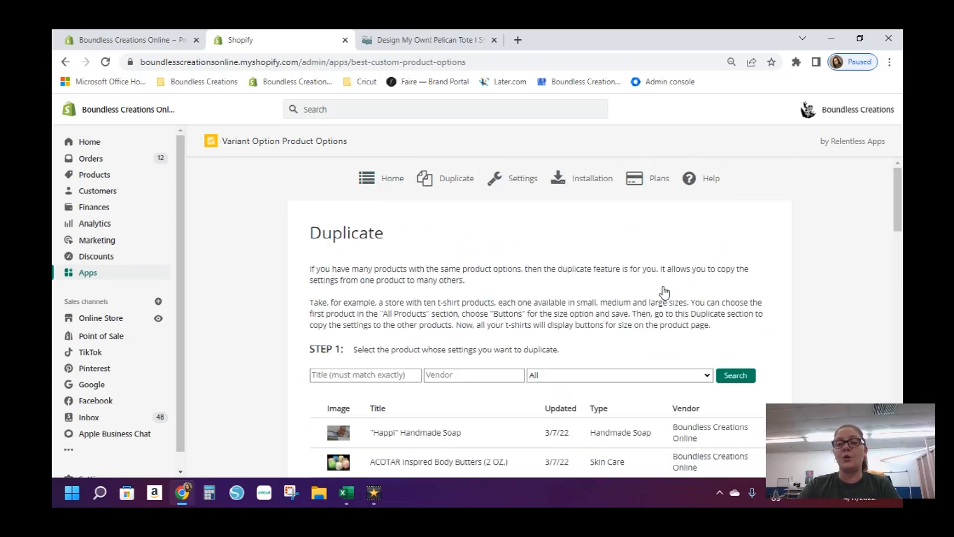
# Search the source products by title for "design my own pelican tote".
pyautogui.click(347, 375)
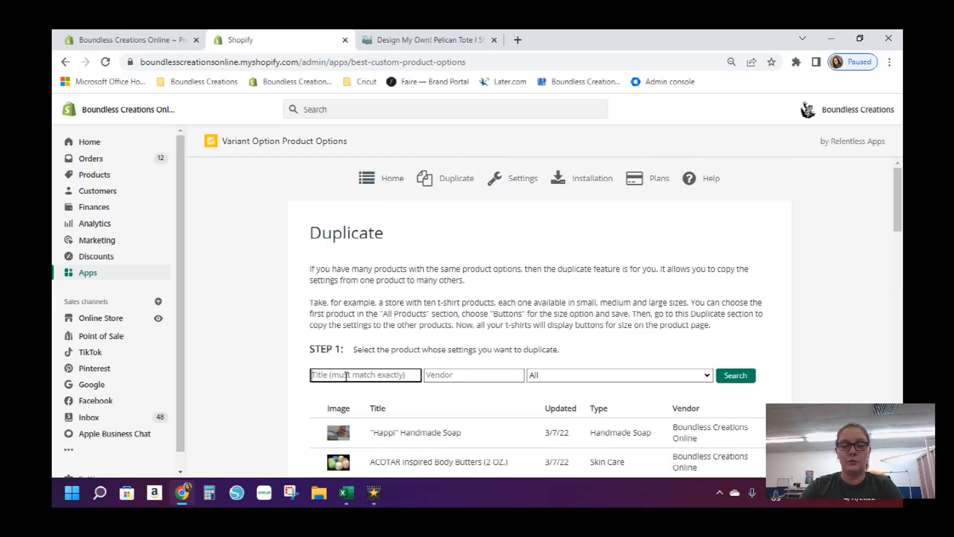
pyautogui.write('design')
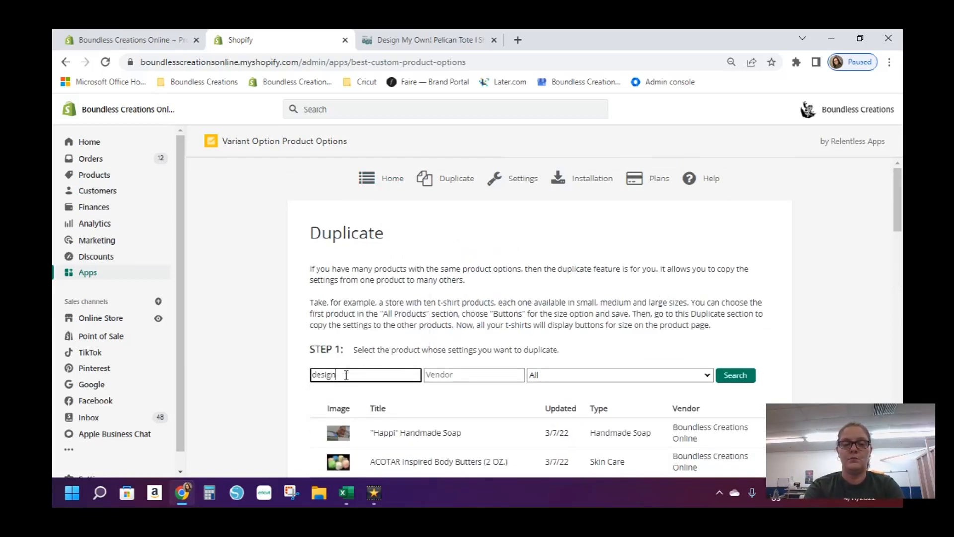
pyautogui.write(' my own')
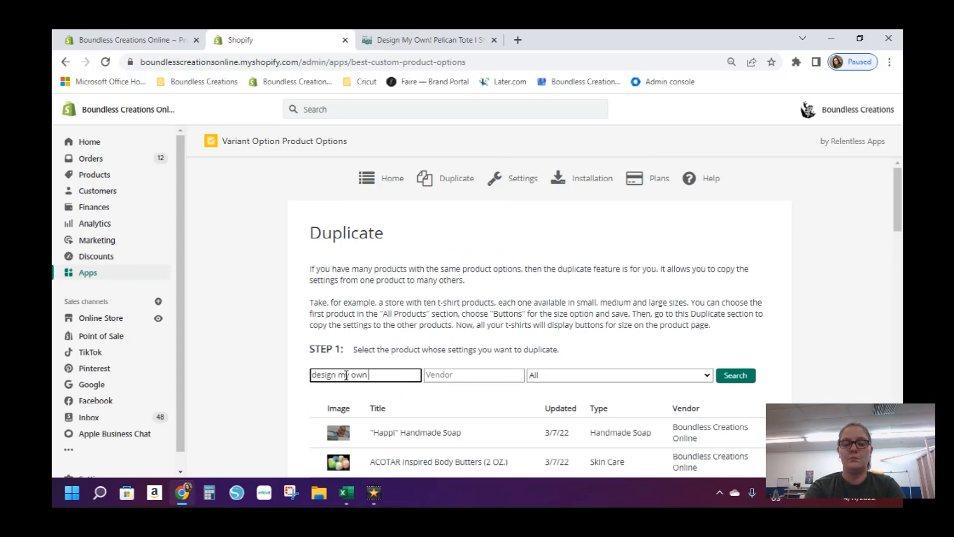
pyautogui.write(' pelican tote')
pyautogui.press('Return')
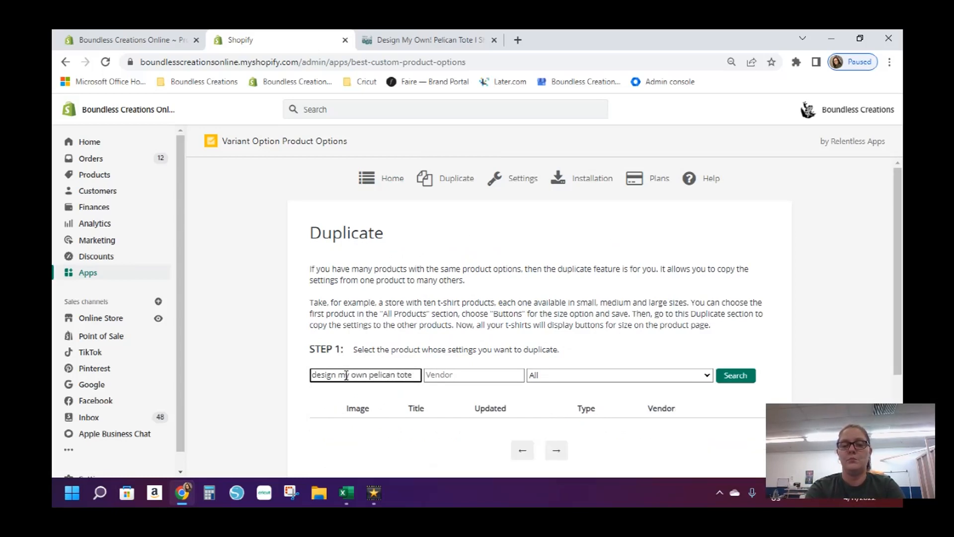
# Clear the title search and list all source products again.
pyautogui.press('BackSpace')
pyautogui.press('BackSpace')
pyautogui.press('BackSpace')
pyautogui.press('BackSpace')
pyautogui.press('BackSpace')
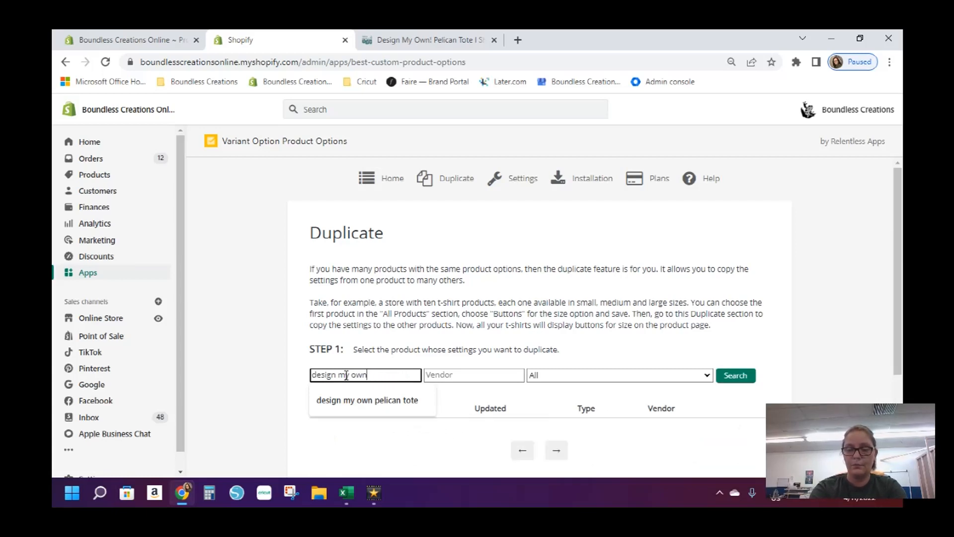
pyautogui.press('BackSpace')
pyautogui.press('BackSpace')
pyautogui.press('BackSpace')
pyautogui.press('BackSpace')
pyautogui.press('BackSpace')
pyautogui.press('BackSpace')
pyautogui.press('BackSpace')
pyautogui.press('BackSpace')
pyautogui.press('BackSpace')
pyautogui.press('BackSpace')
pyautogui.press('BackSpace')
pyautogui.press('BackSpace')
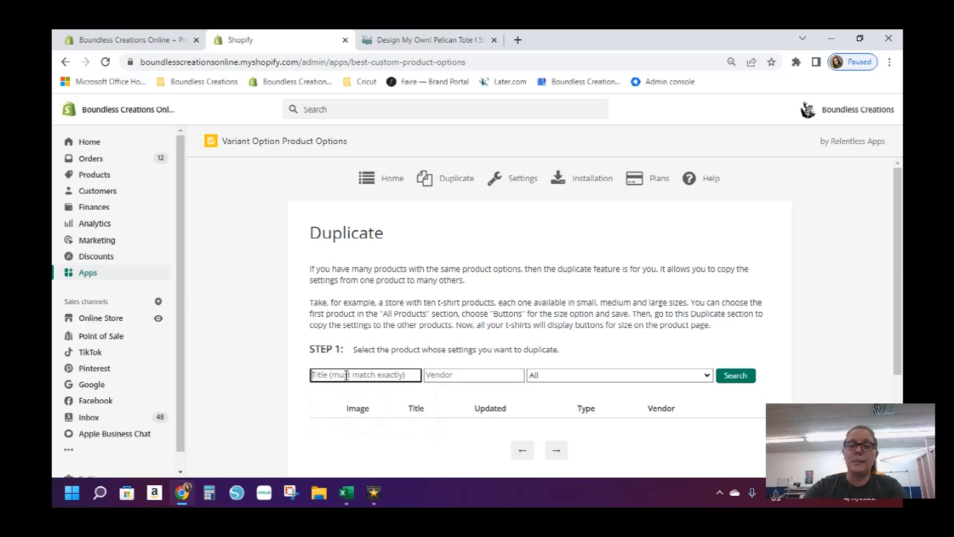
pyautogui.scroll(-3, 597, 346)
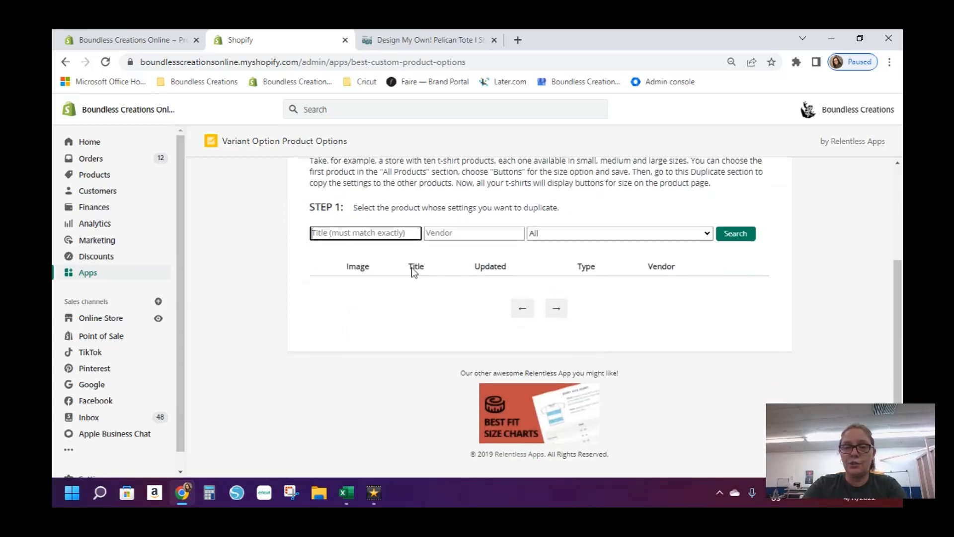
pyautogui.click(751, 239)
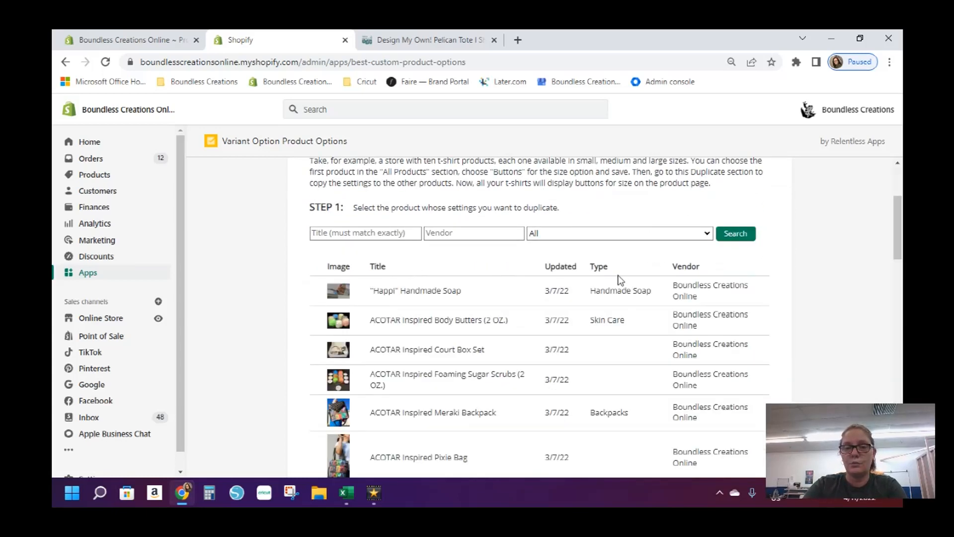
# Browse the product pages to the Design My Own! entries and choose the Pelican Tote as the product whose settings to duplicate.
pyautogui.scroll(-3, 599, 288)
pyautogui.scroll(-15, 599, 288)
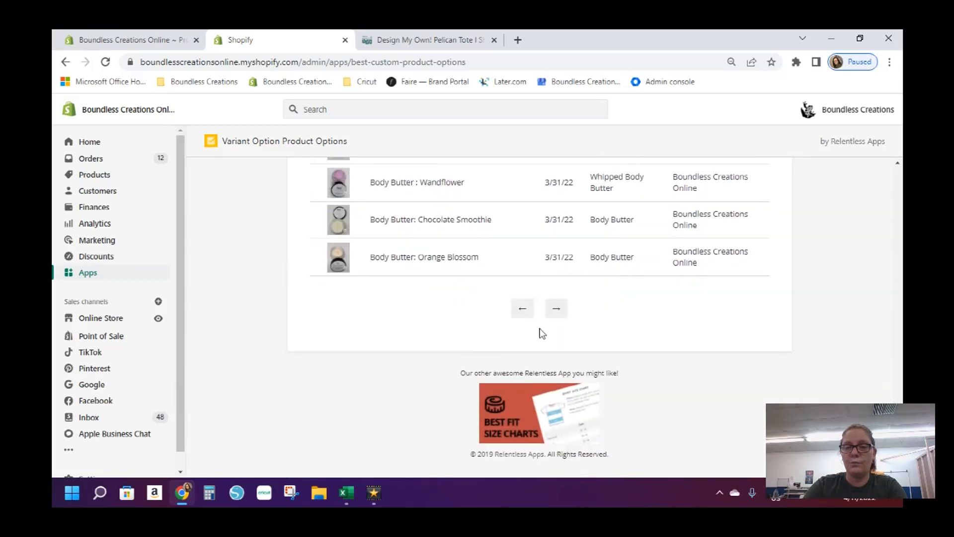
pyautogui.click(557, 311)
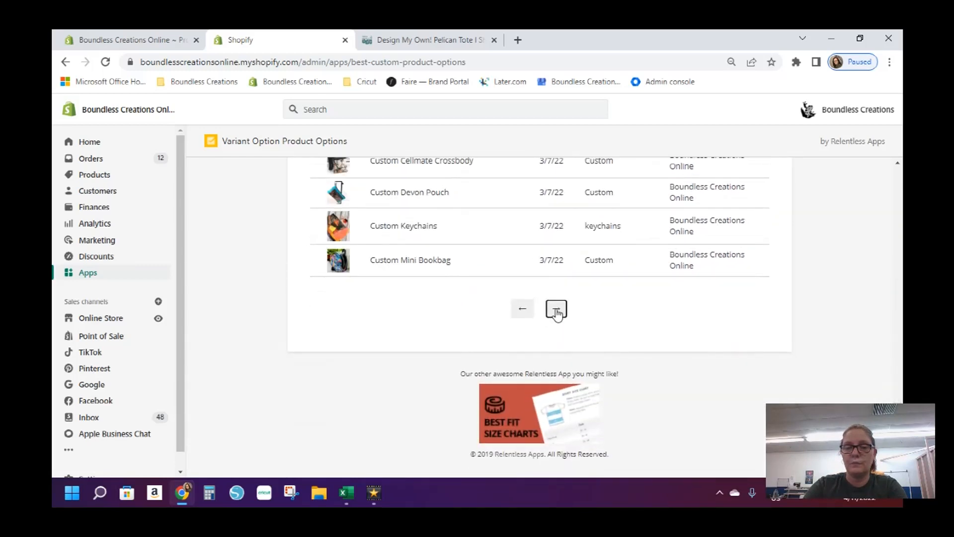
pyautogui.click(556, 311)
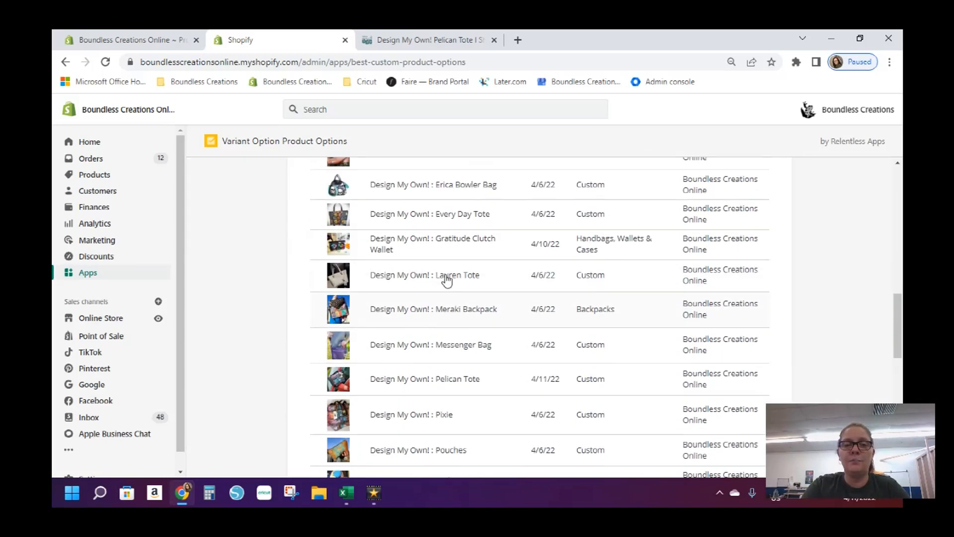
pyautogui.scroll(2, 437, 298)
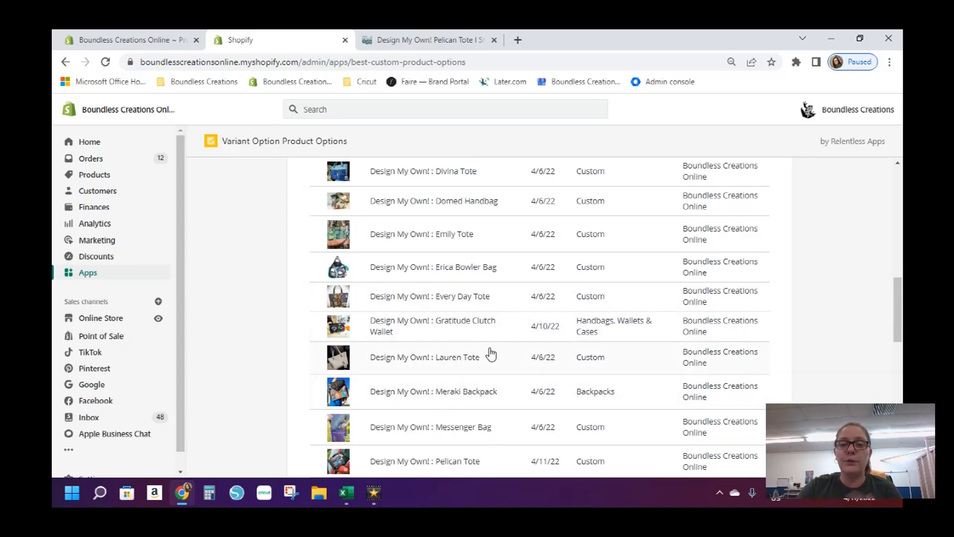
pyautogui.scroll(1, 493, 356)
pyautogui.scroll(2, 492, 353)
pyautogui.scroll(-6, 489, 350)
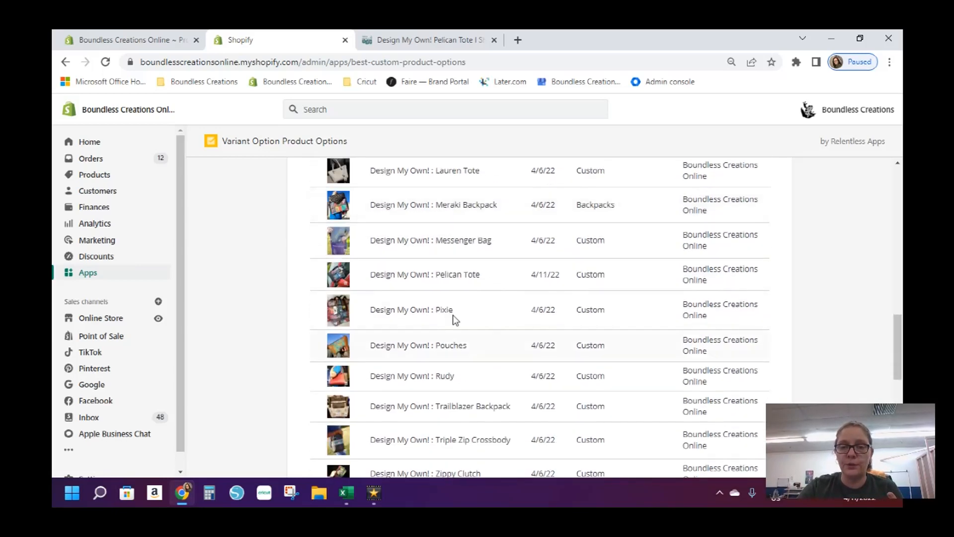
pyautogui.click(441, 281)
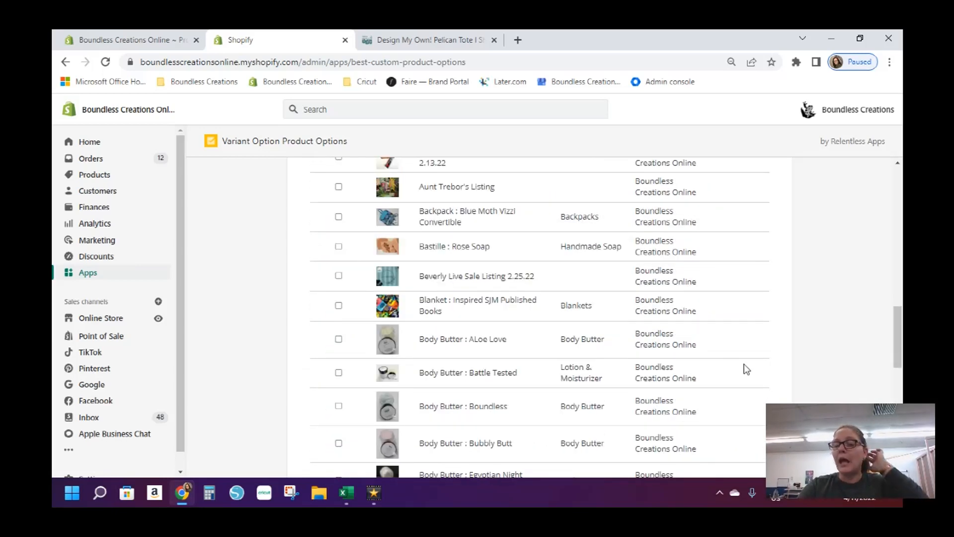
# Find the Design My Own! products in the target list and select the Divina Tote to receive the copied options.
pyautogui.scroll(-5, 744, 364)
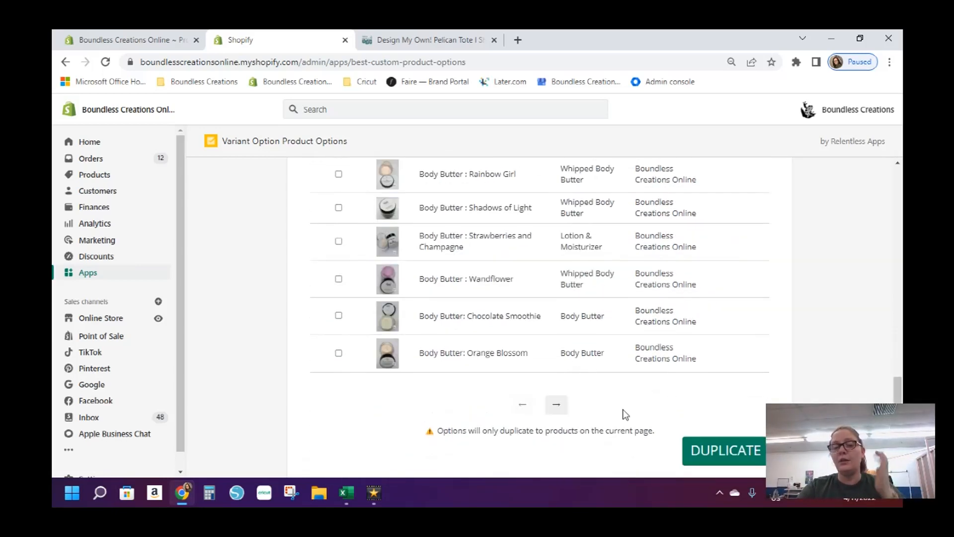
pyautogui.click(558, 404)
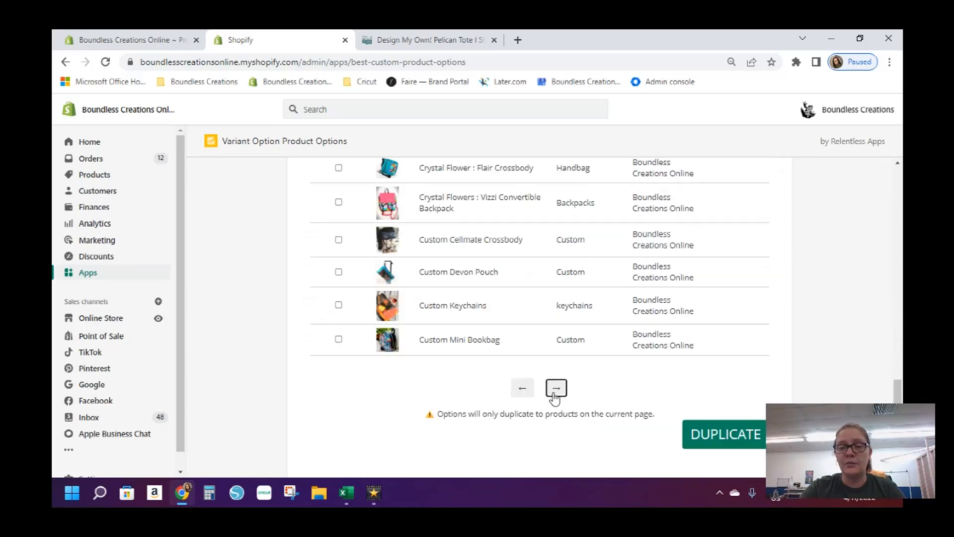
pyautogui.click(555, 396)
pyautogui.scroll(5, 549, 346)
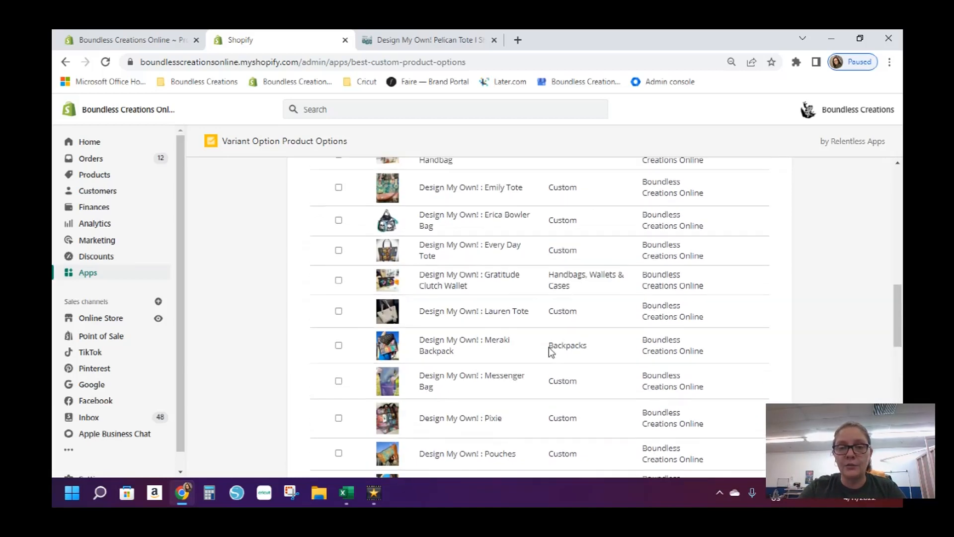
pyautogui.scroll(3, 548, 347)
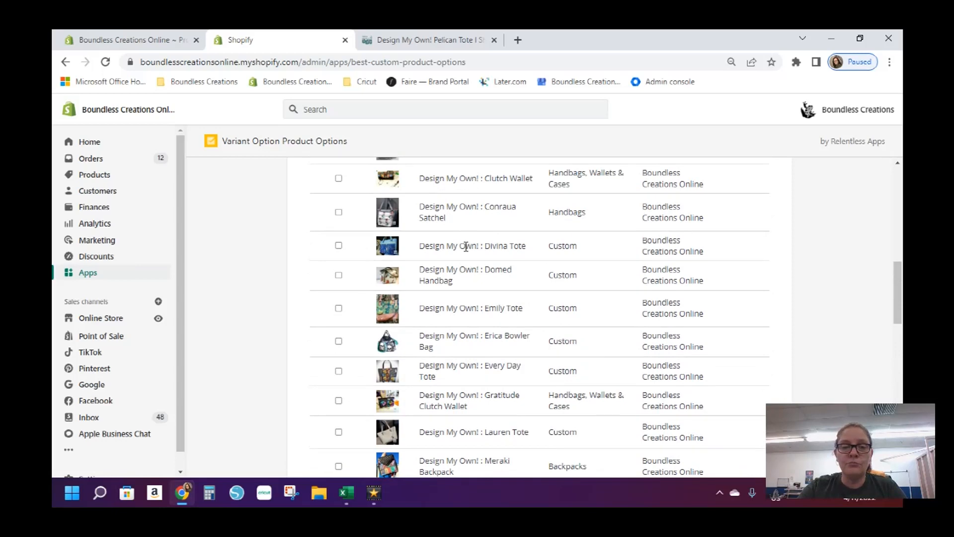
pyautogui.click(339, 245)
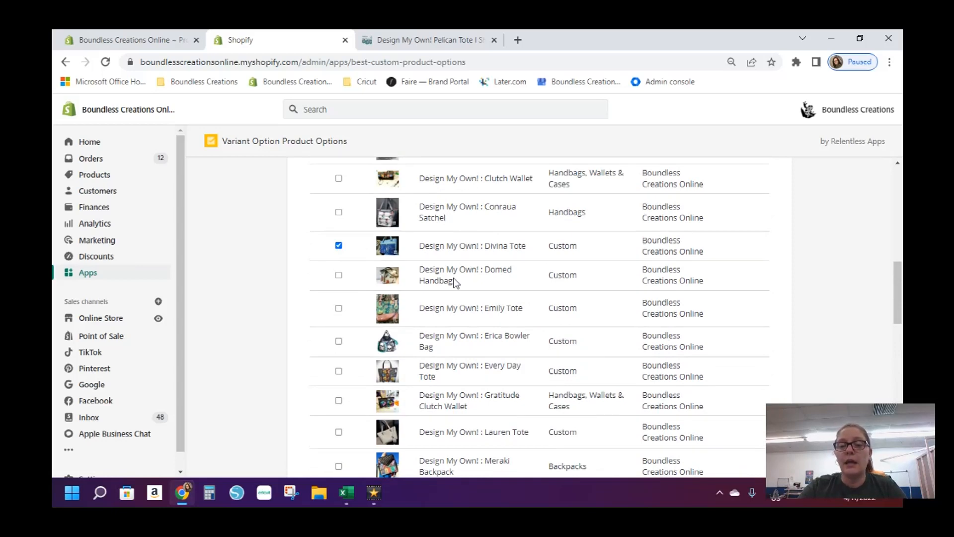
# Review the Duplicate Settings instructions and the list of target products without running the duplication.
pyautogui.scroll(15, 759, 354)
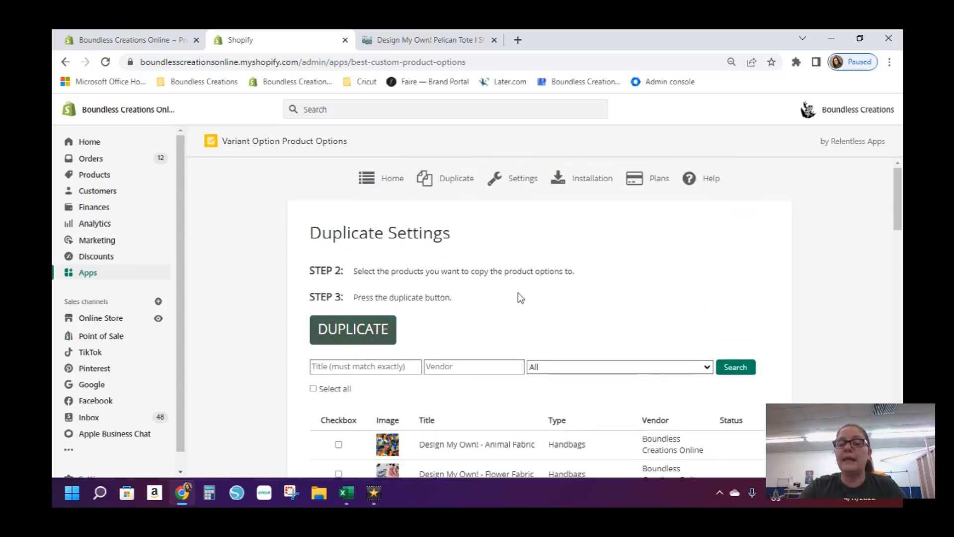
pyautogui.scroll(-8, 520, 298)
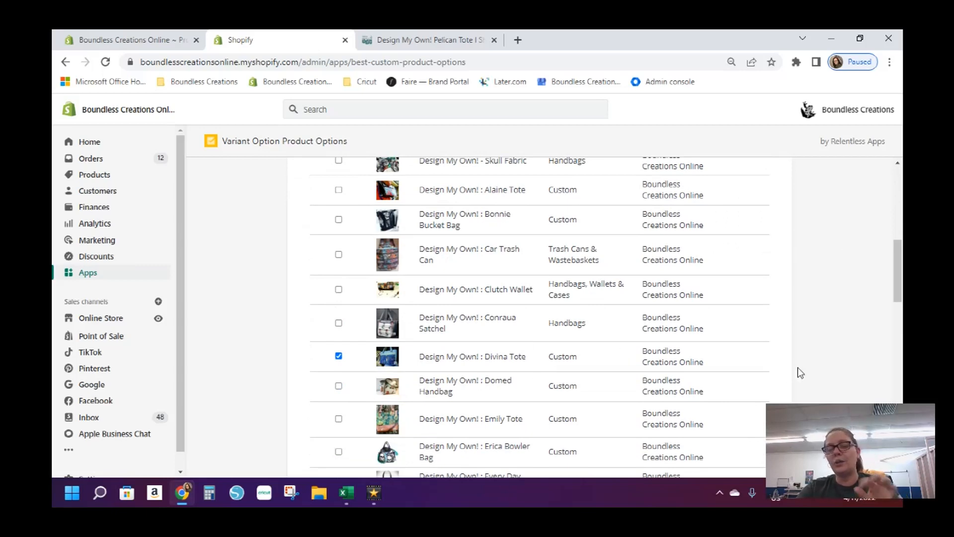
pyautogui.scroll(-15, 798, 367)
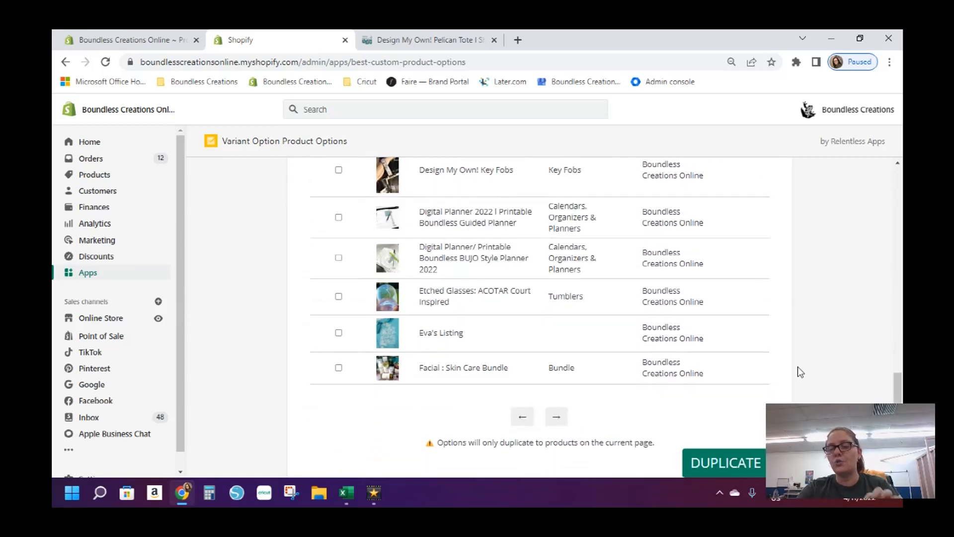
pyautogui.scroll(-3, 798, 367)
pyautogui.scroll(20, 798, 368)
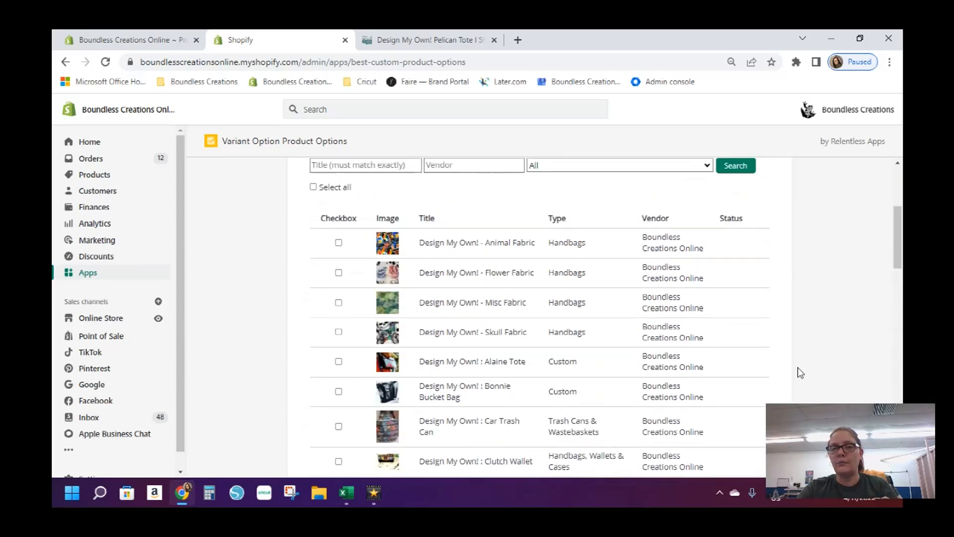
pyautogui.scroll(4, 798, 368)
# Return to the app's home page and open the Conraua Satchel's settings from the recently saved products.
pyautogui.click(374, 179)
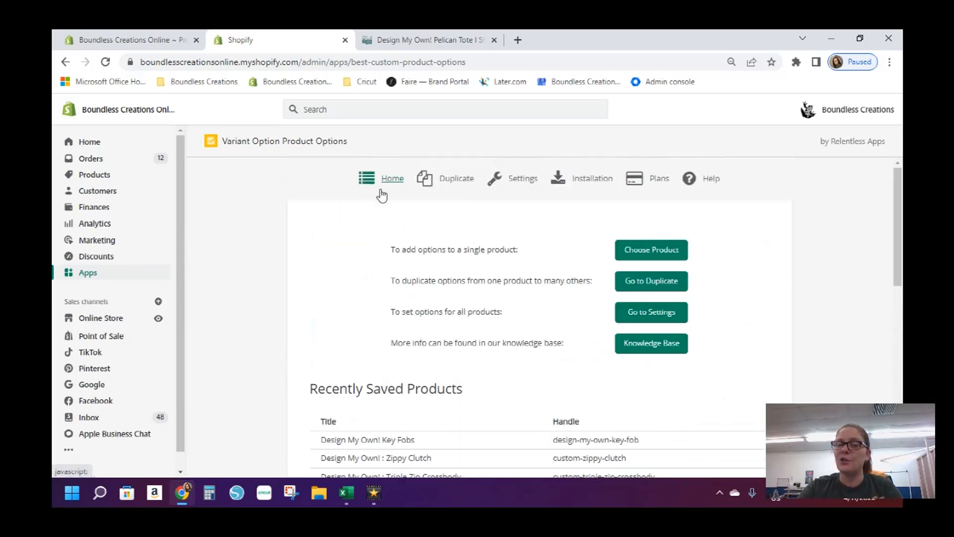
pyautogui.scroll(-3, 698, 332)
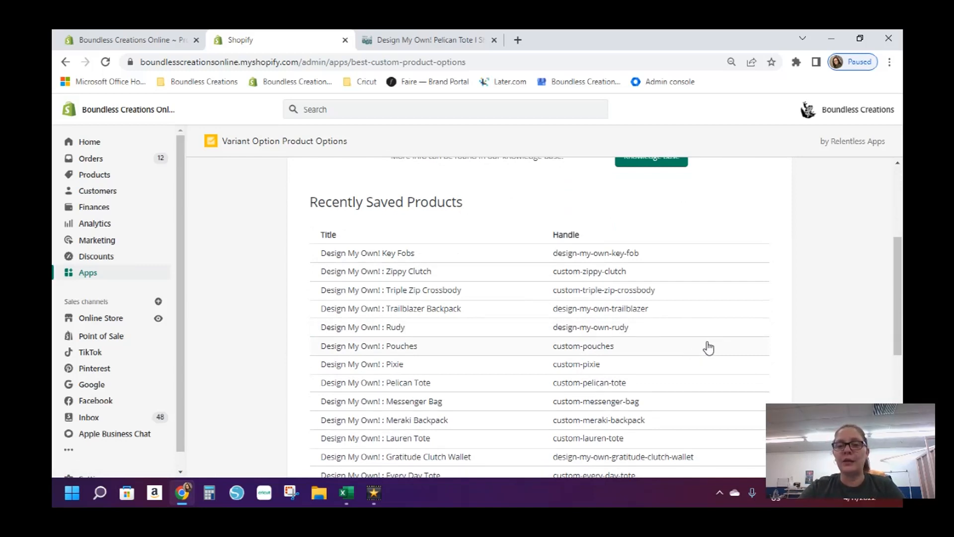
pyautogui.scroll(-1, 698, 359)
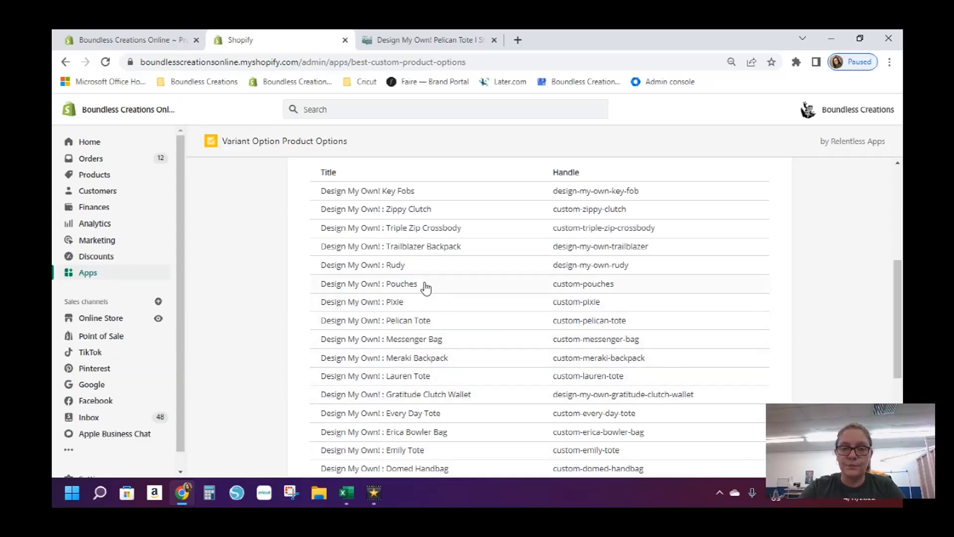
pyautogui.scroll(-2, 448, 297)
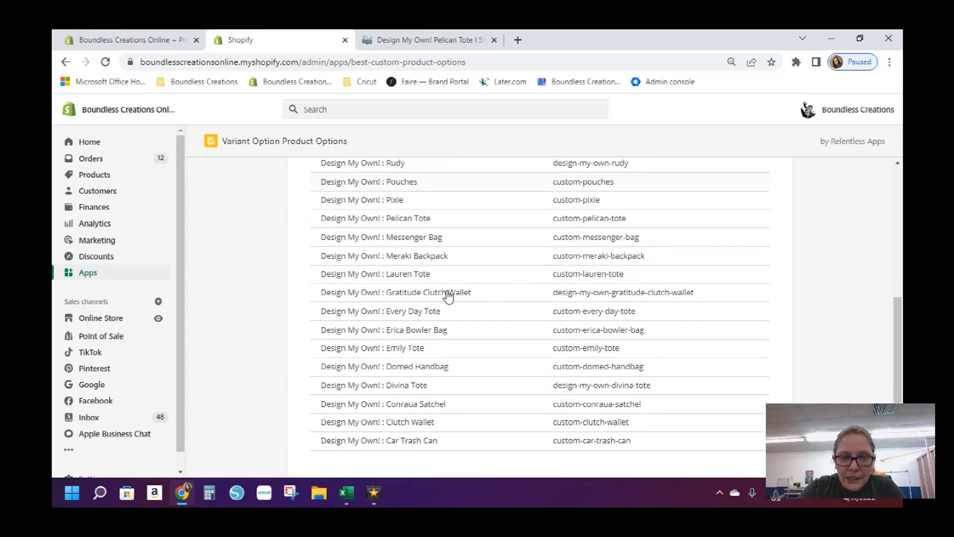
pyautogui.click(412, 386)
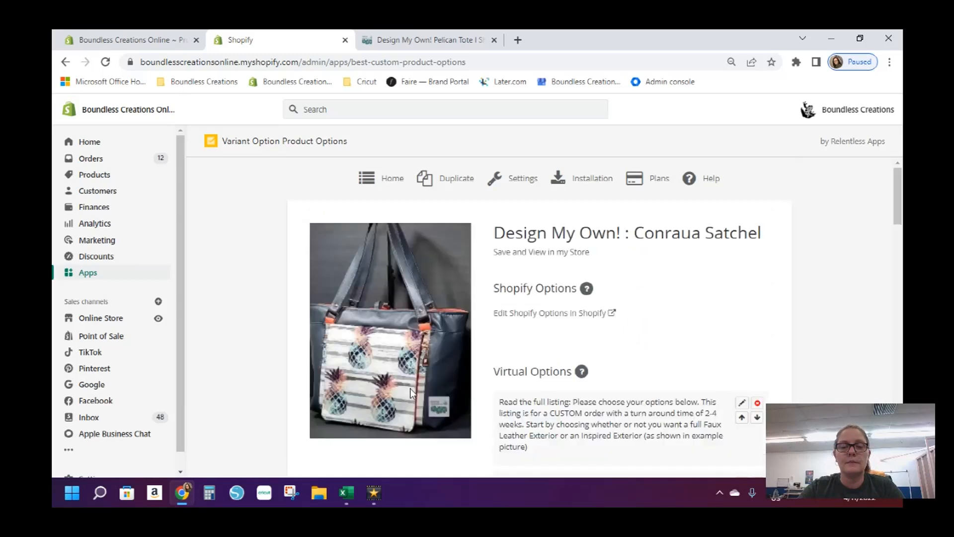
# Look through the Conraua Satchel's virtual options, from exterior type and fabrics to faux leather and additional options.
pyautogui.scroll(-3, 566, 333)
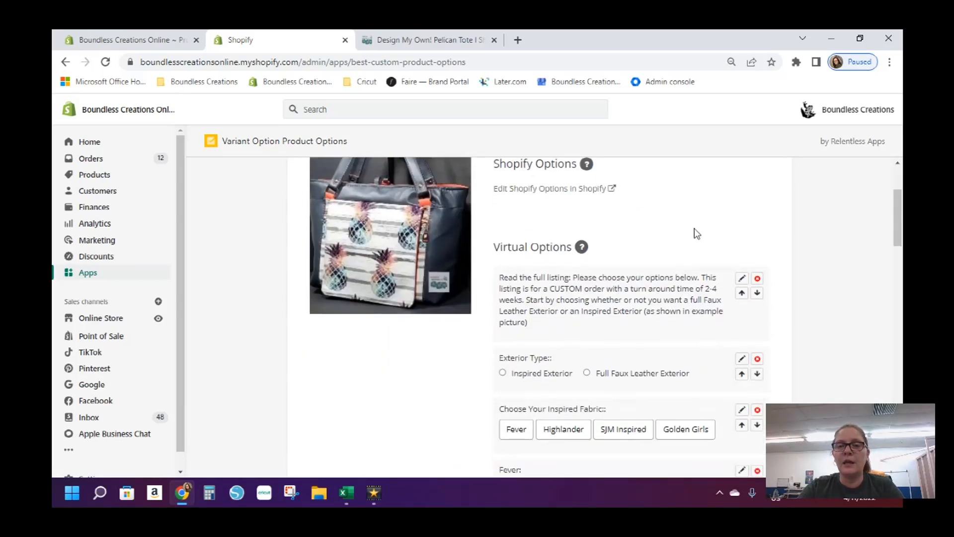
pyautogui.scroll(-15, 702, 343)
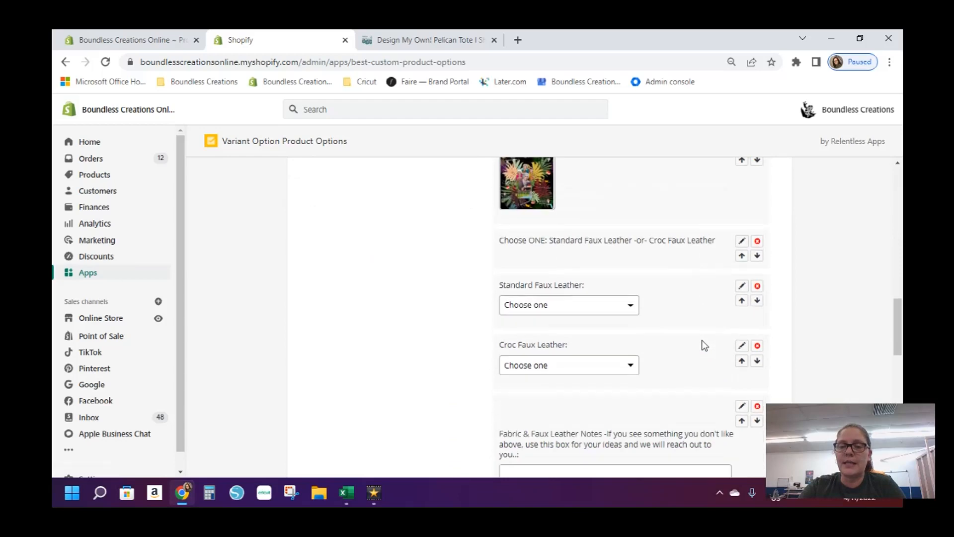
pyautogui.scroll(-10, 702, 347)
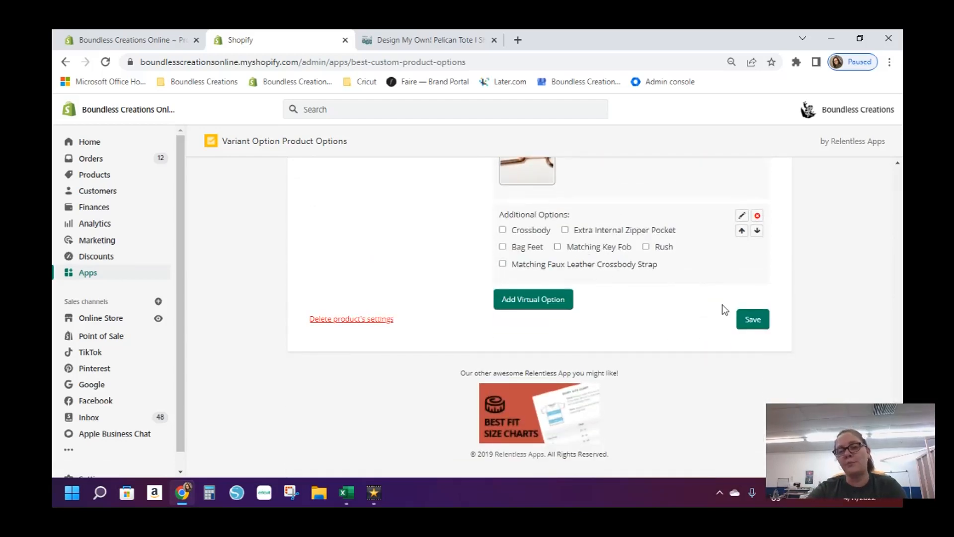
pyautogui.scroll(15, 670, 329)
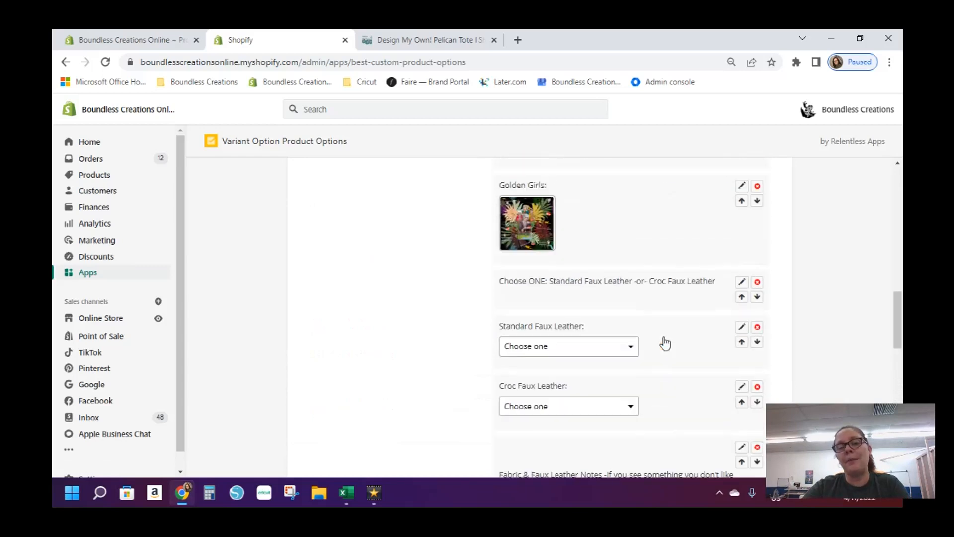
# Review the Conraua Satchel's fabric, lining, hardware color and additional options, and return to the app's home page.
pyautogui.scroll(8, 661, 346)
pyautogui.scroll(-10, 657, 348)
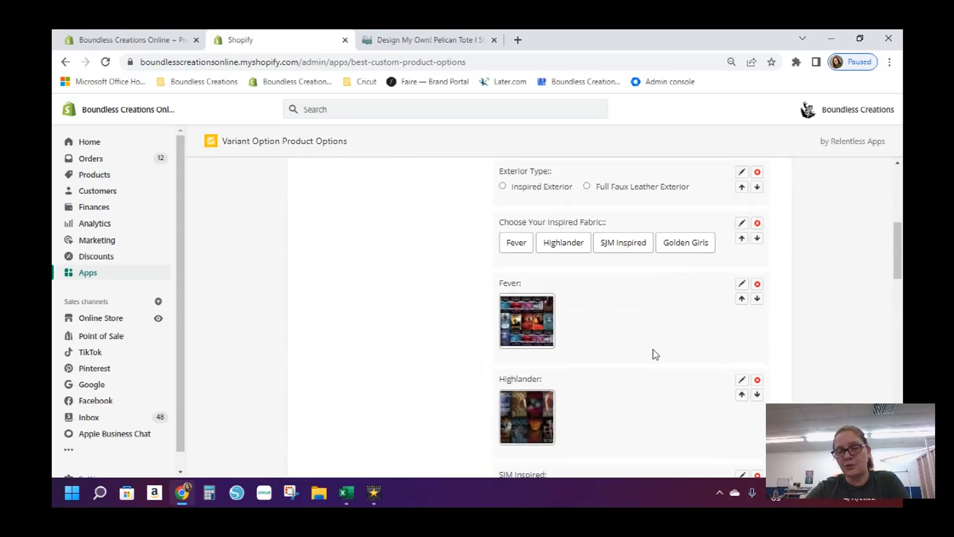
pyautogui.scroll(-10, 657, 361)
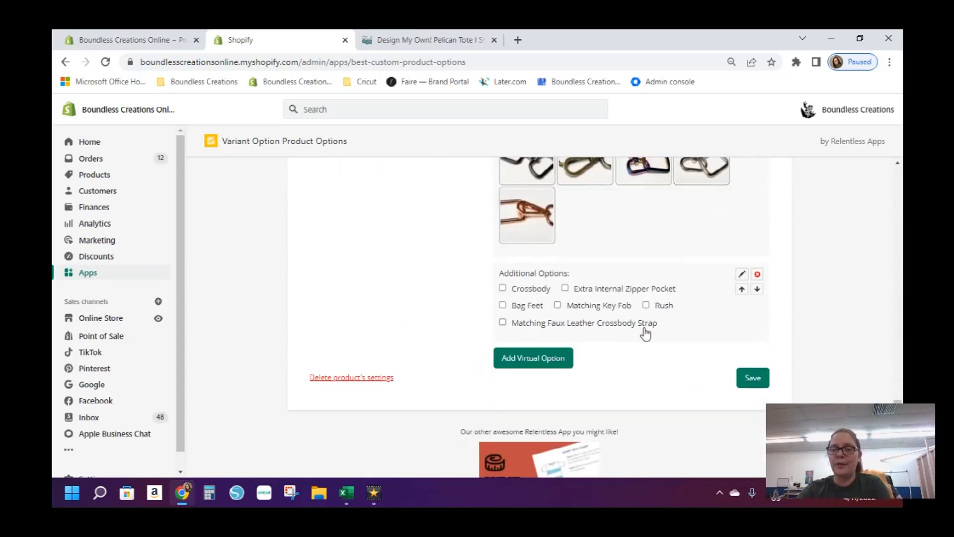
pyautogui.scroll(15, 651, 332)
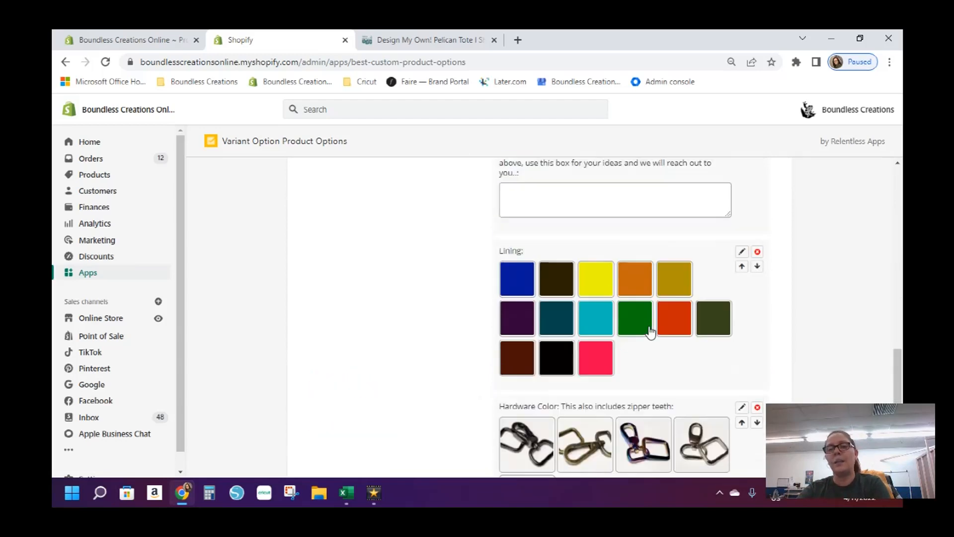
pyautogui.scroll(10, 651, 332)
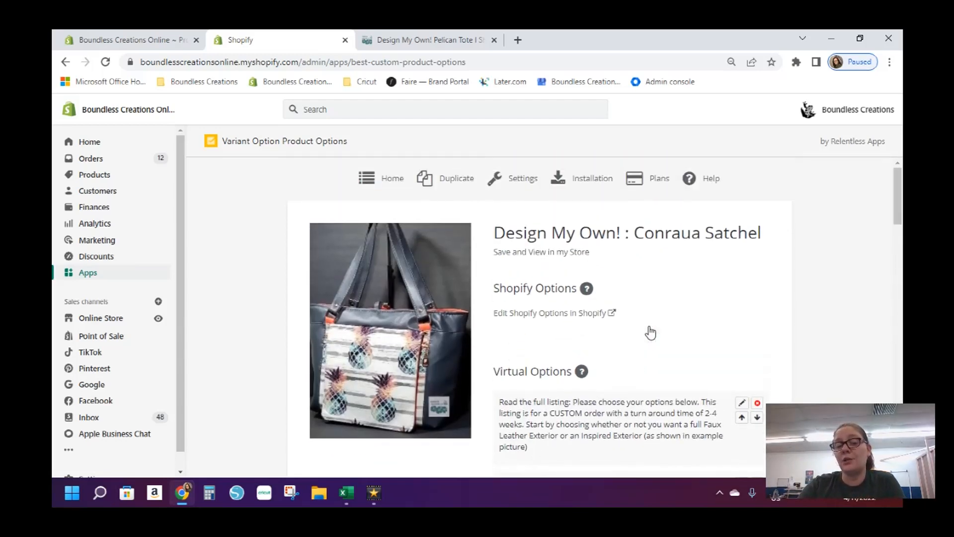
pyautogui.click(390, 180)
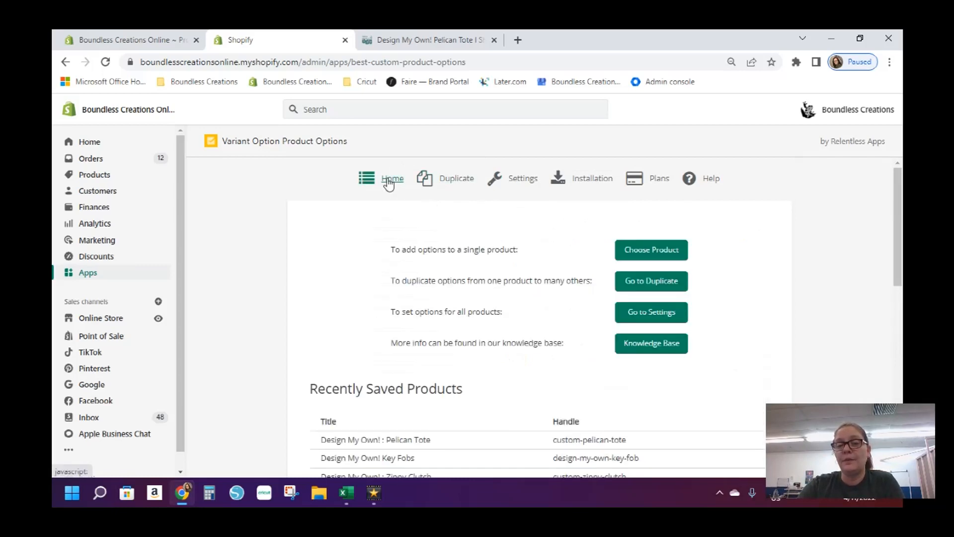
# Open the storefront's Design My Own! collection and browse the customizable bags down to the end of its first page.
pyautogui.click(407, 32)
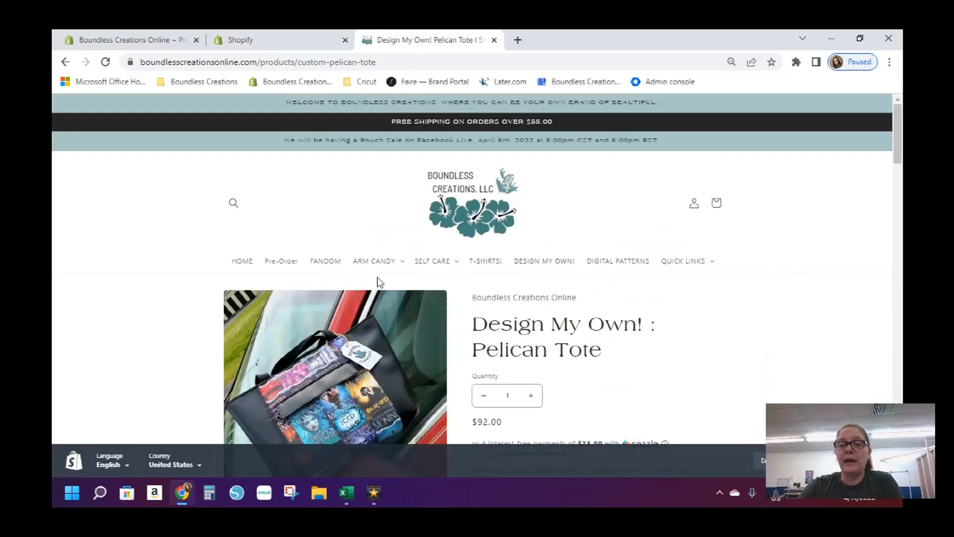
pyautogui.click(534, 268)
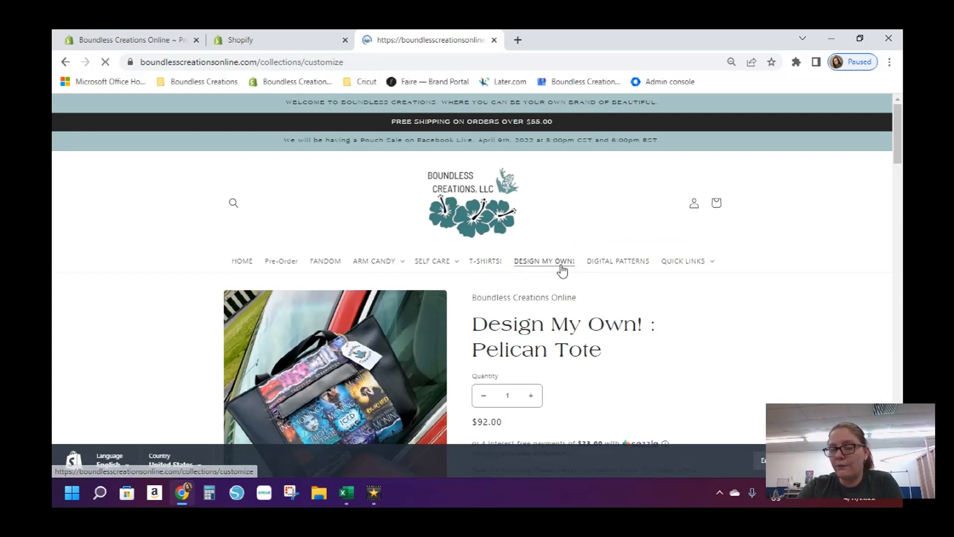
pyautogui.scroll(-5, 629, 297)
pyautogui.scroll(-10, 628, 297)
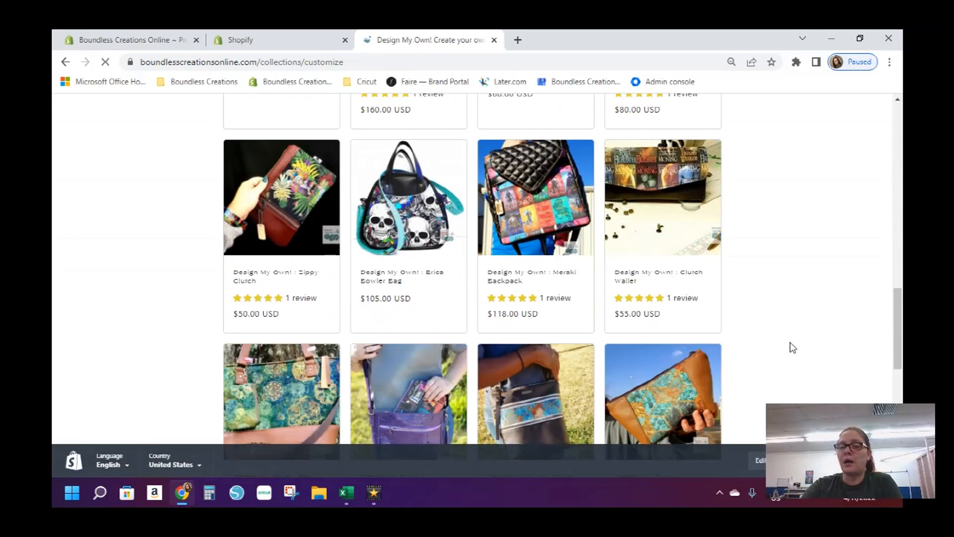
pyautogui.scroll(-6, 758, 373)
pyautogui.scroll(1, 756, 368)
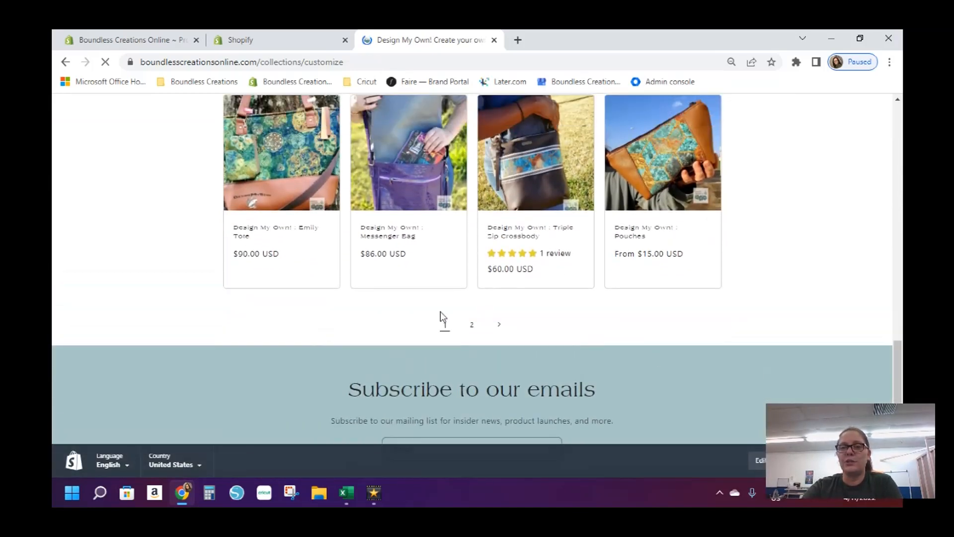
pyautogui.scroll(5, 737, 332)
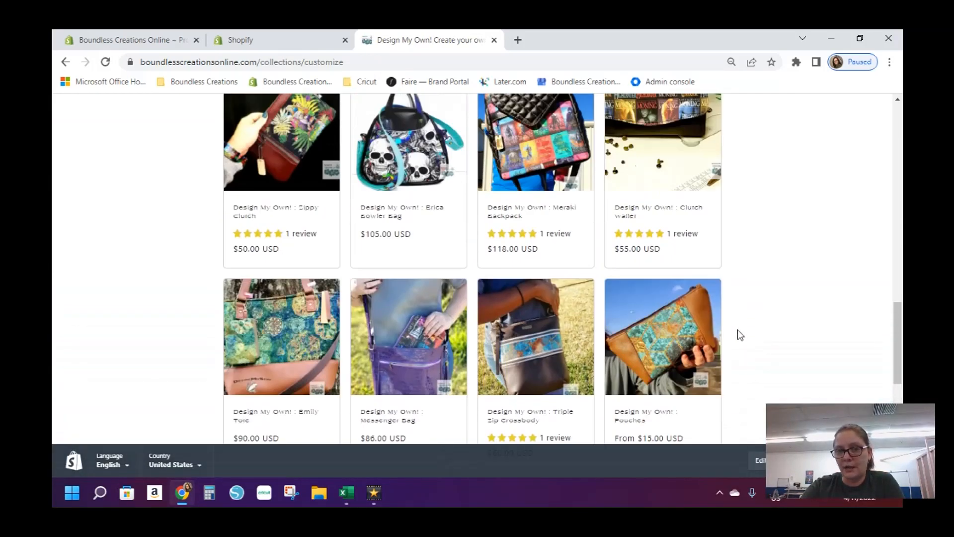
pyautogui.scroll(-4, 740, 343)
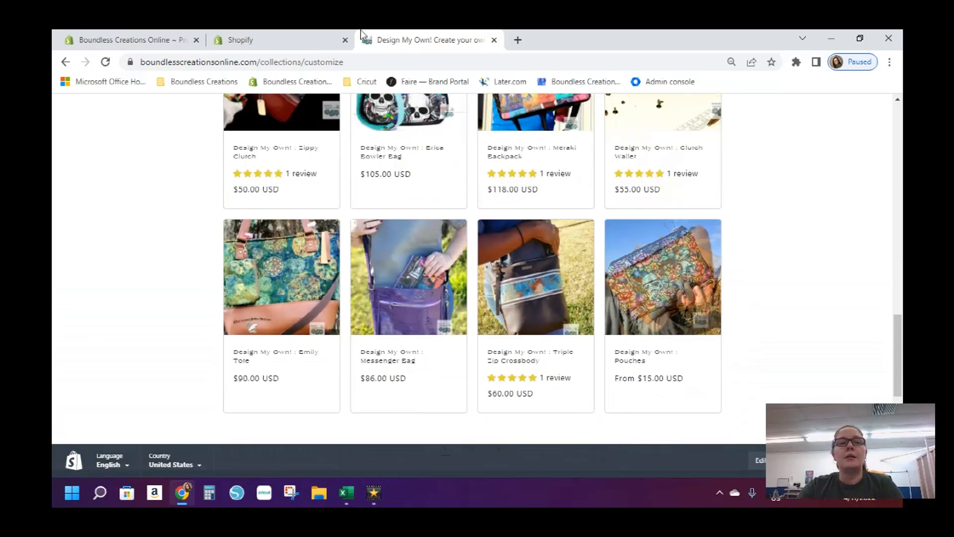
# Go back to the Shopify admin and review the description and media images of the Design My Own! - Flower Fabric product.
pyautogui.click(218, 34)
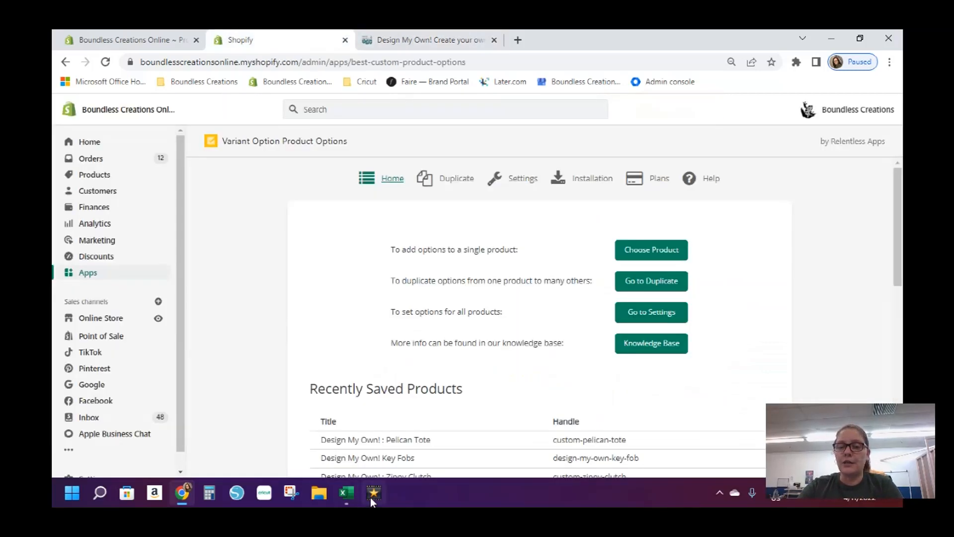
pyautogui.moveTo(373, 501)
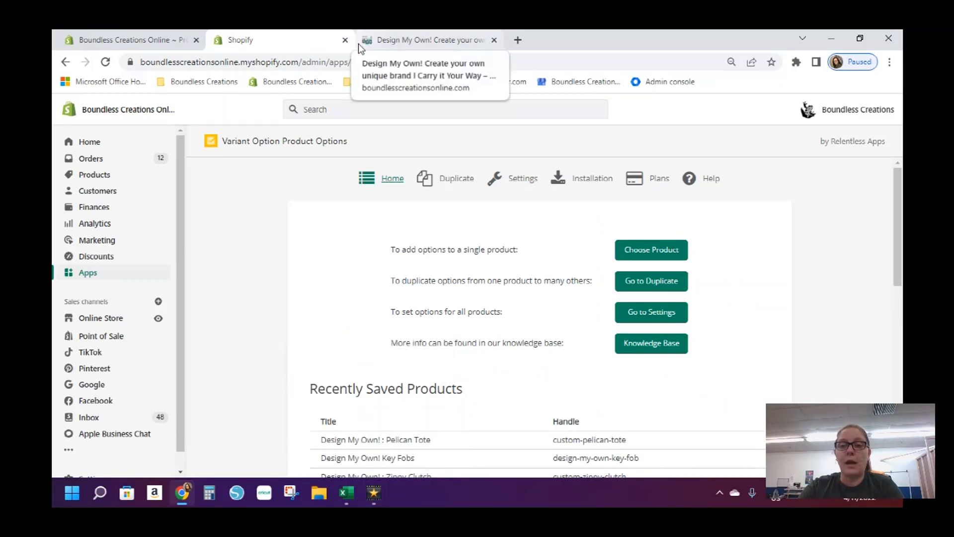
pyautogui.click(103, 35)
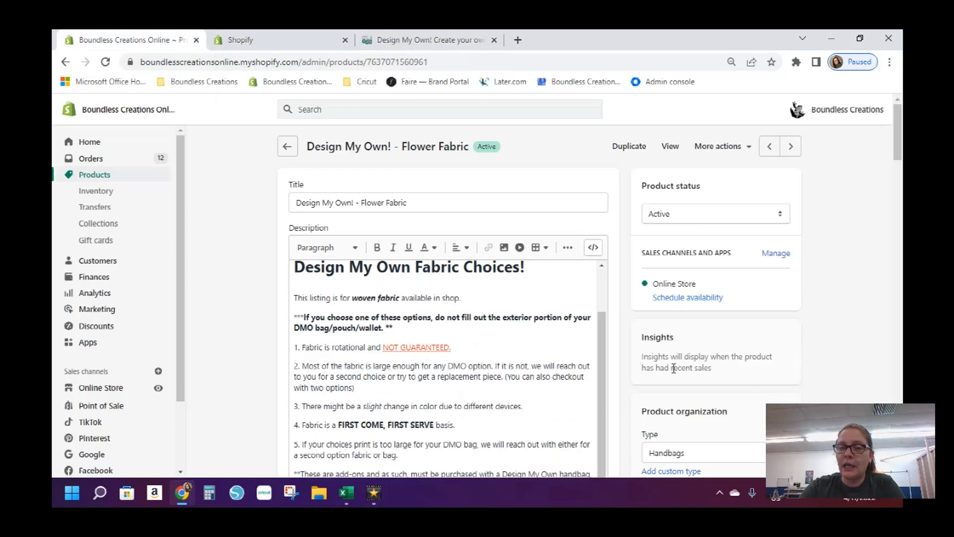
pyautogui.scroll(-10, 632, 366)
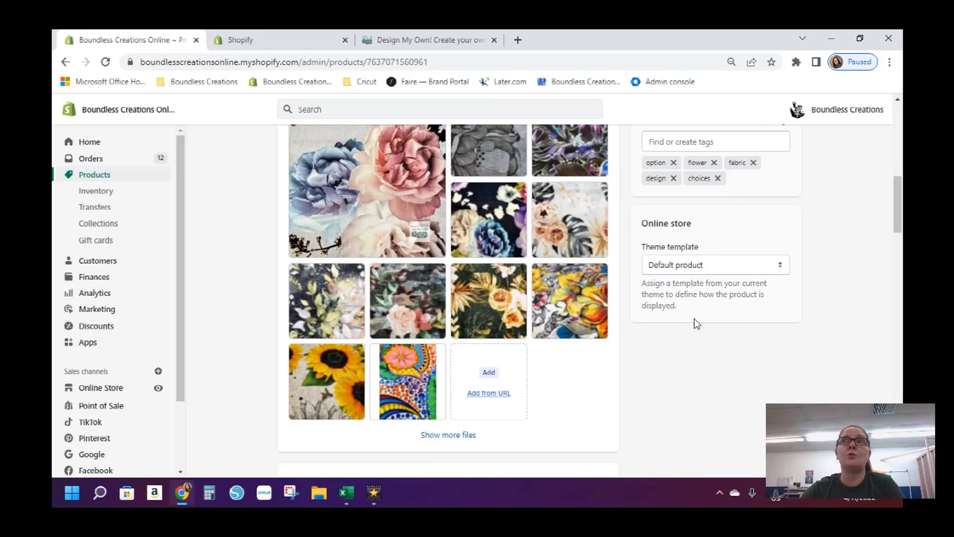
pyautogui.scroll(7, 645, 352)
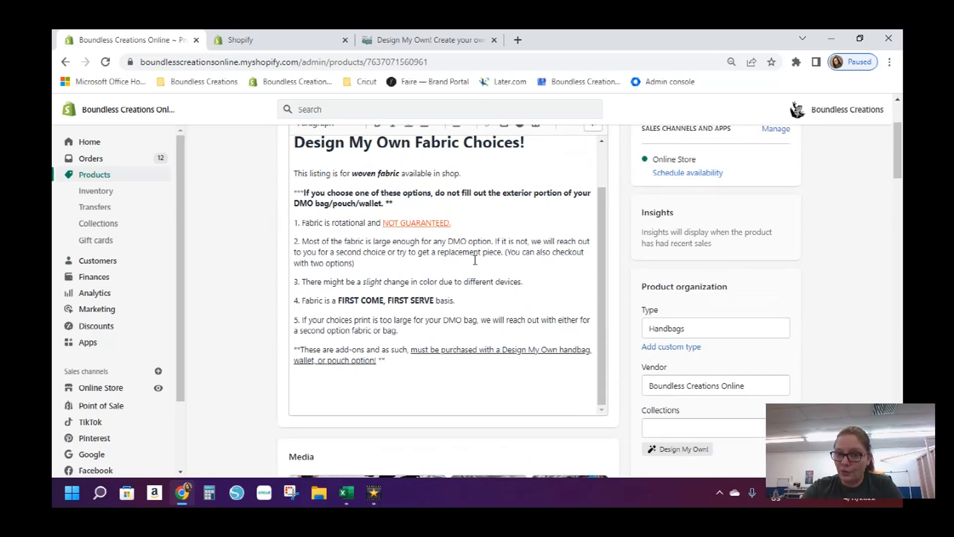
pyautogui.scroll(-6, 636, 323)
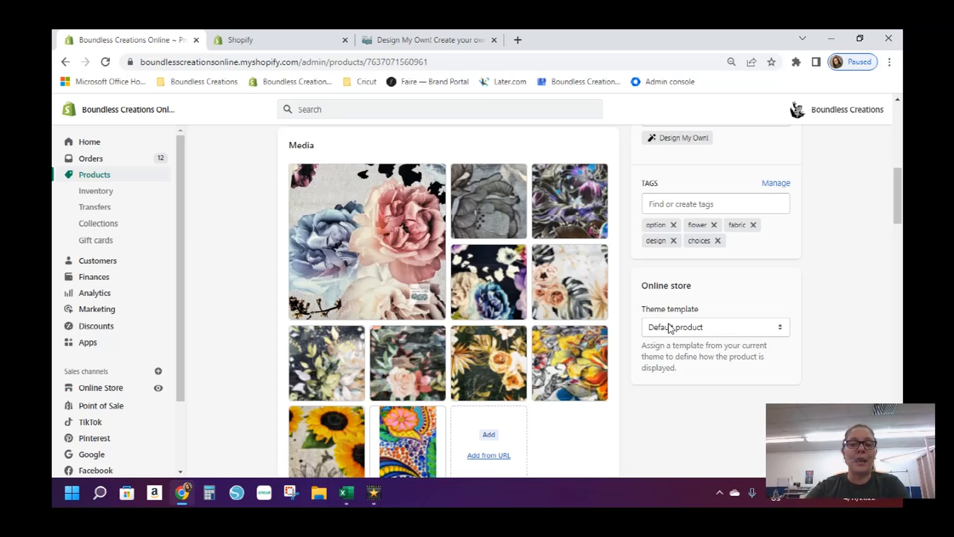
pyautogui.click(753, 497)
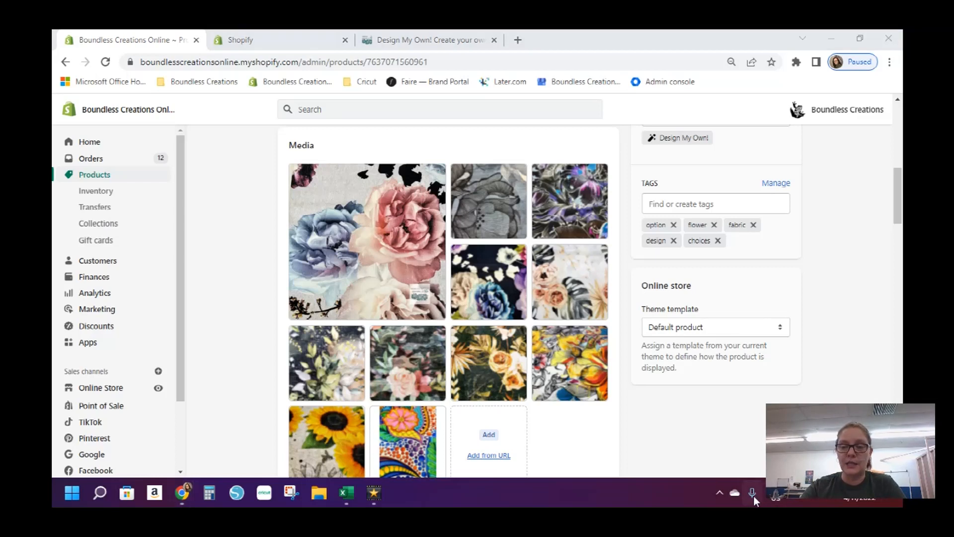
pyautogui.click(720, 499)
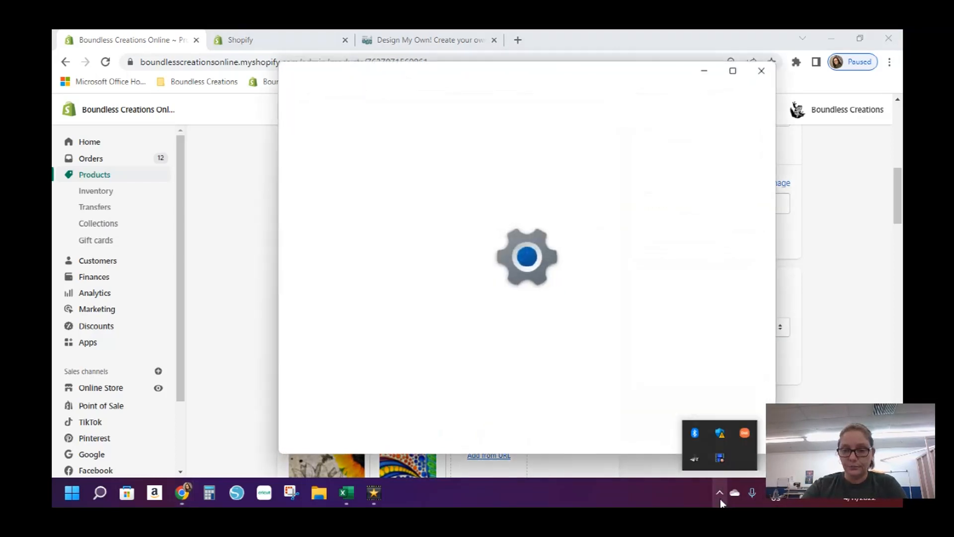
pyautogui.click(766, 79)
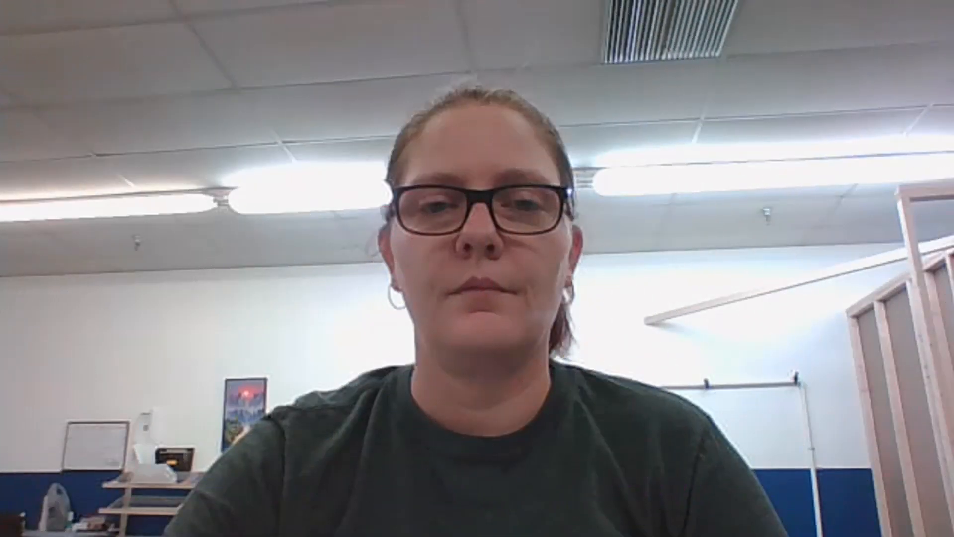